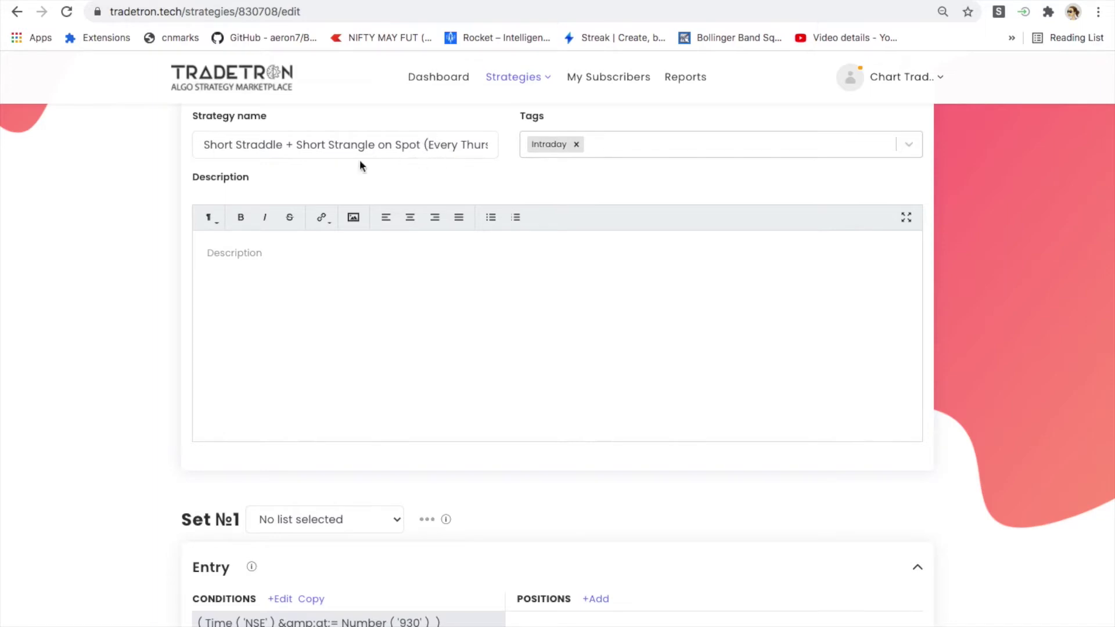
# Step: Start the strategy description with "NIFTY 15000" followed by the line "NIFTY 15000 CE/PE 2 LOT"
pyautogui.rightClick(454, 283)
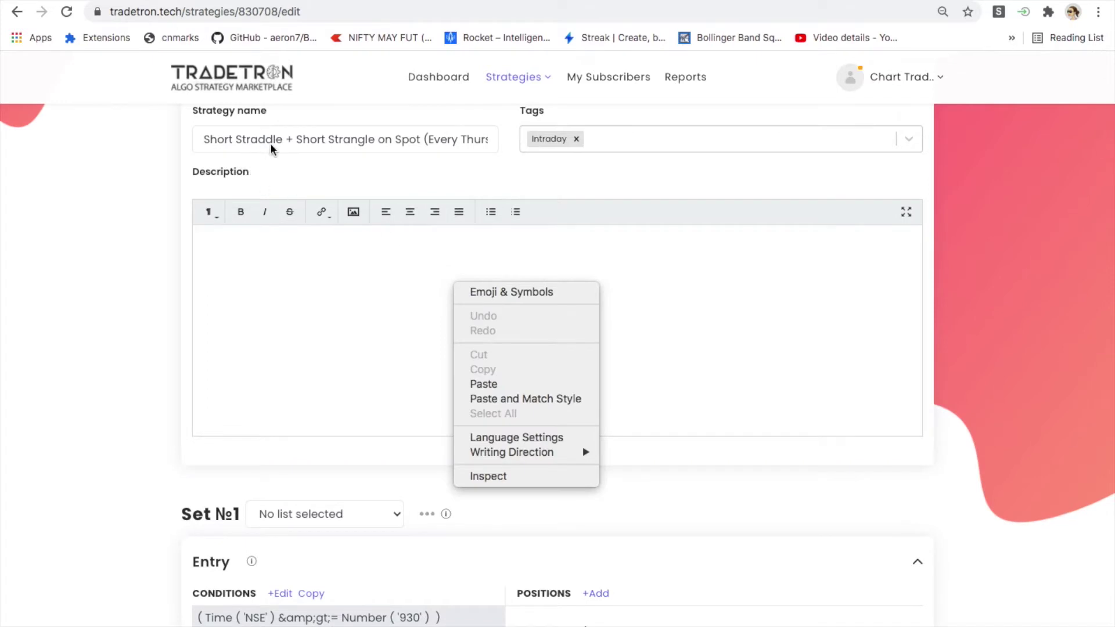
pyautogui.click(252, 241)
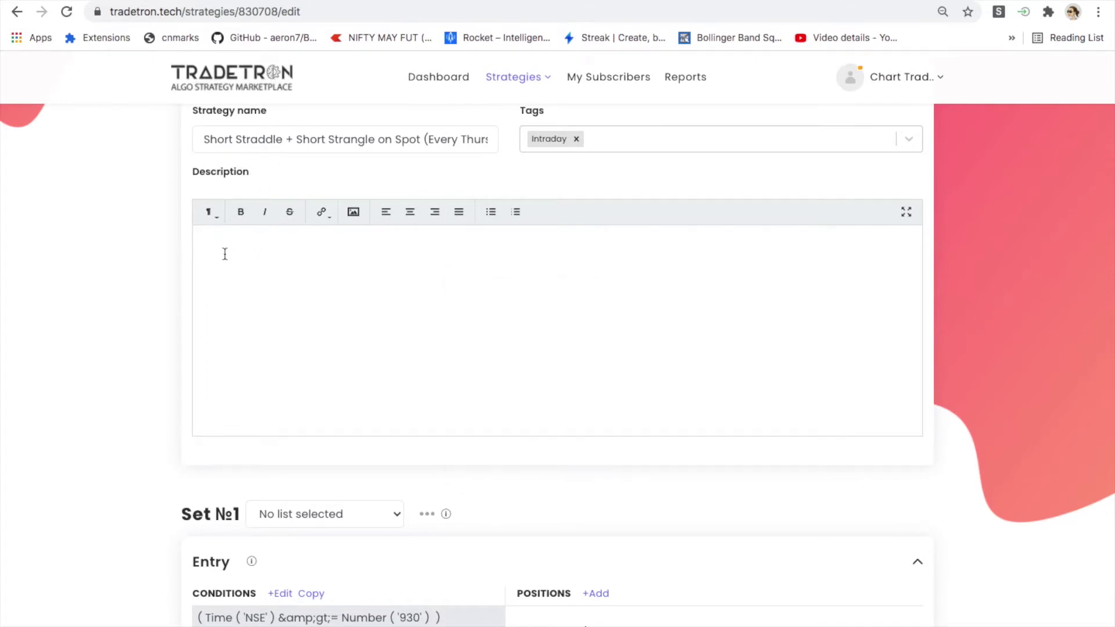
pyautogui.write('NIFTY 150000')
pyautogui.press('BackSpace')
pyautogui.press('Return')
pyautogui.write('NIFTY 15000 CE')
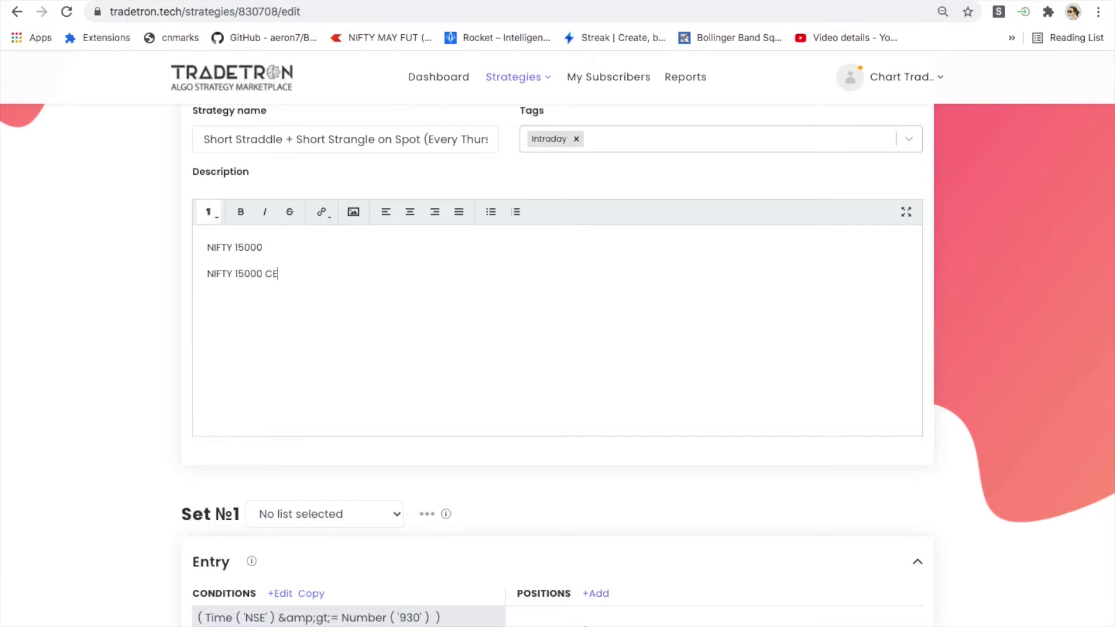
pyautogui.write('/PE  2 LOT')
pyautogui.press('Return')
# Step: Add the lines "NIFTY 15050 CE 4 LOT" and "NIFTY 14950 PE 4 LOT" to the description
pyautogui.write('NIFTY 15050')
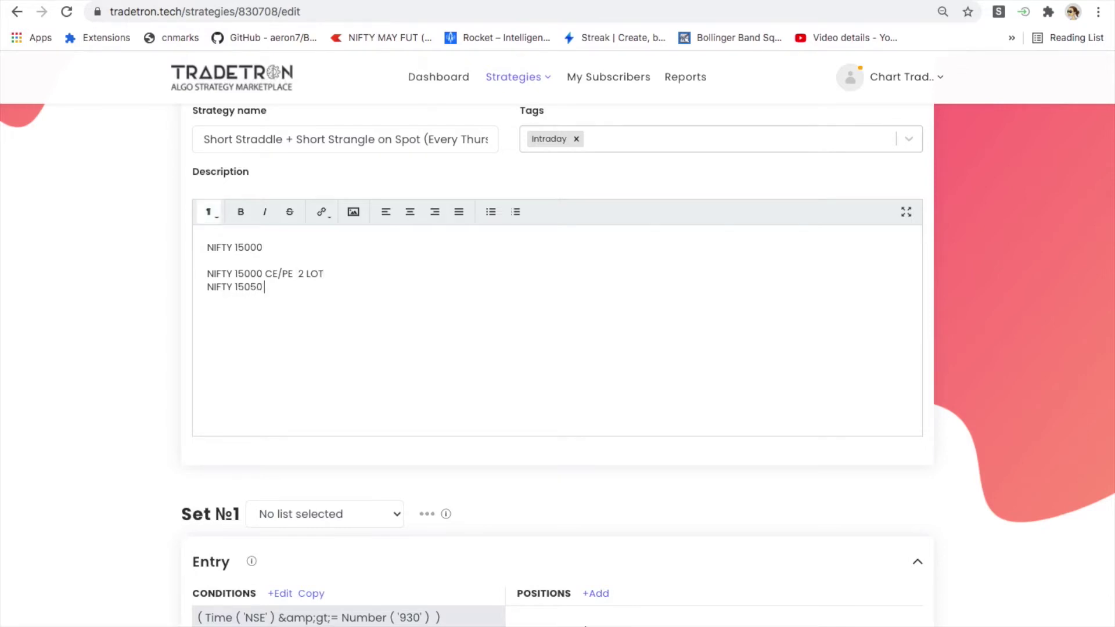
pyautogui.write(' CE  4')
pyautogui.press('BackSpace')
pyautogui.press('BackSpace')
pyautogui.write('OT')
pyautogui.press('Return')
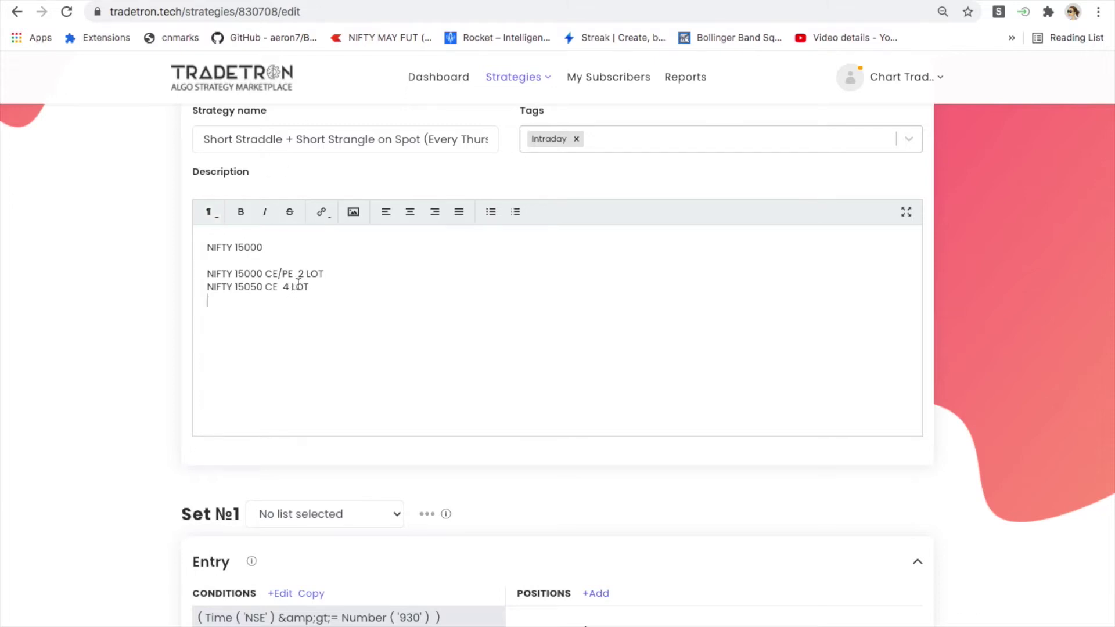
pyautogui.write('NIFTY 1')
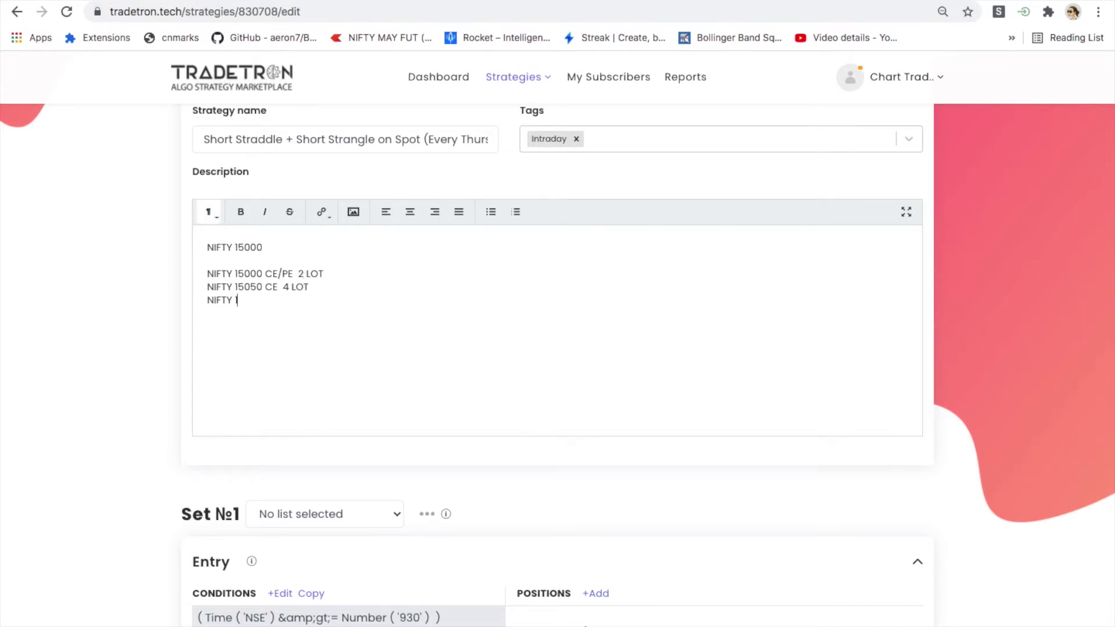
pyautogui.write('496')
pyautogui.write('0')
pyautogui.write(' PE 4 LOT')
pyautogui.moveTo(294, 278); pyautogui.dragTo(343, 279)
pyautogui.moveTo(256, 292)
pyautogui.mouseDown()
pyautogui.moveTo(295, 293)
pyautogui.moveTo(299, 307)
pyautogui.mouseUp()
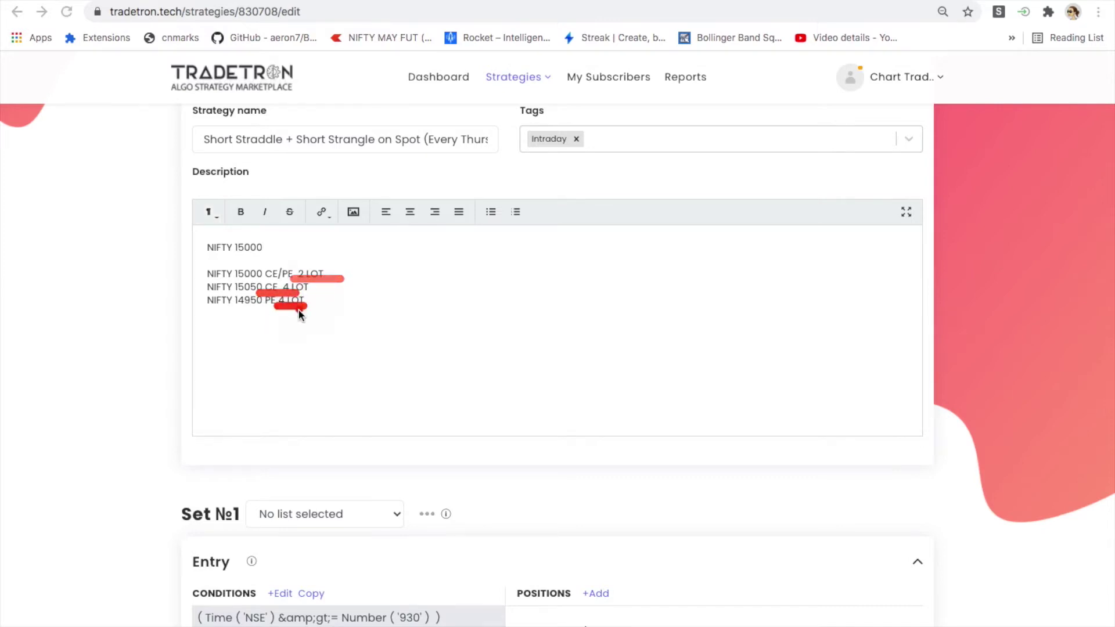
pyautogui.click(243, 321)
pyautogui.click(252, 306)
# Step: Add the line "NIFTY 15300 CE 6 BUY" beneath the lot lines, separated by a blank line
pyautogui.click(348, 322)
pyautogui.press('Return')
pyautogui.press('Return')
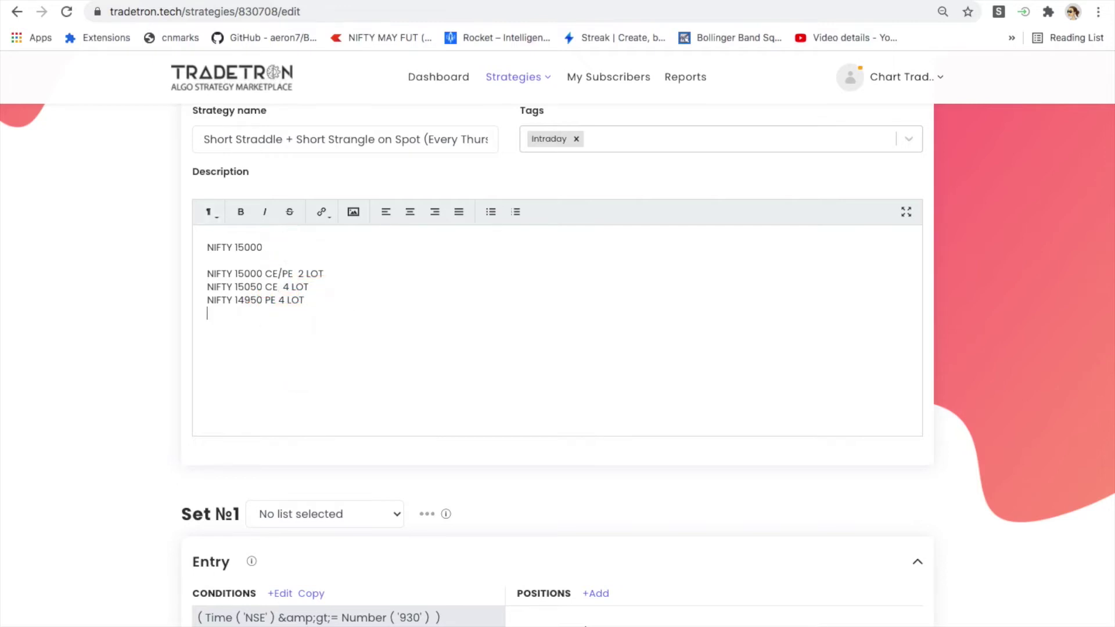
pyautogui.write('NF')
pyautogui.press('BackSpace')
pyautogui.write('NIFTY 153000')
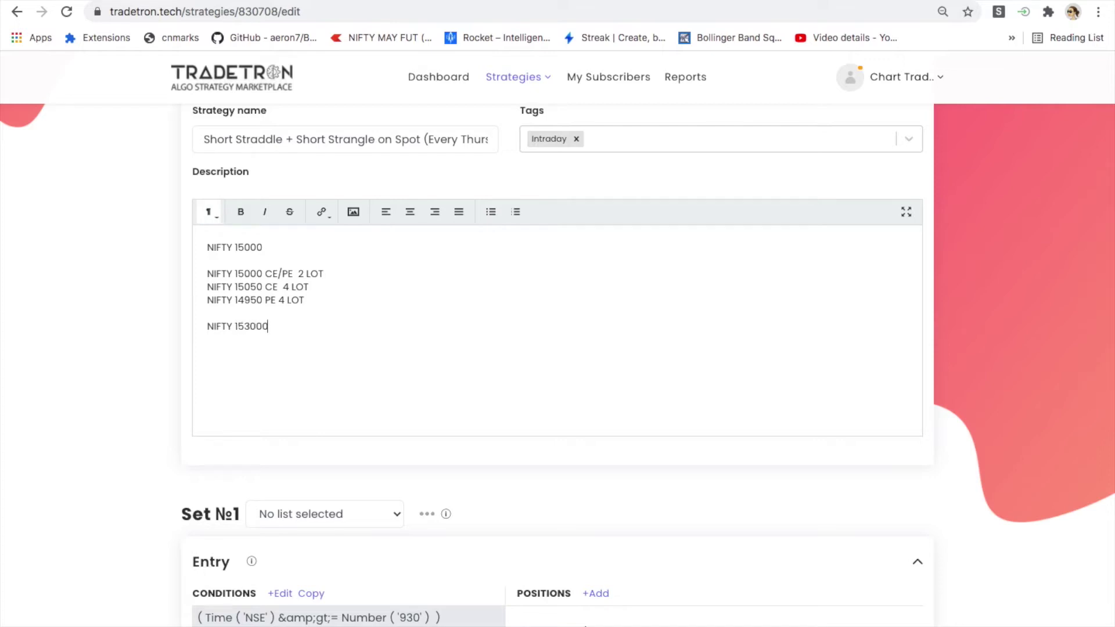
pyautogui.press('BackSpace')
pyautogui.write(' CE  6')
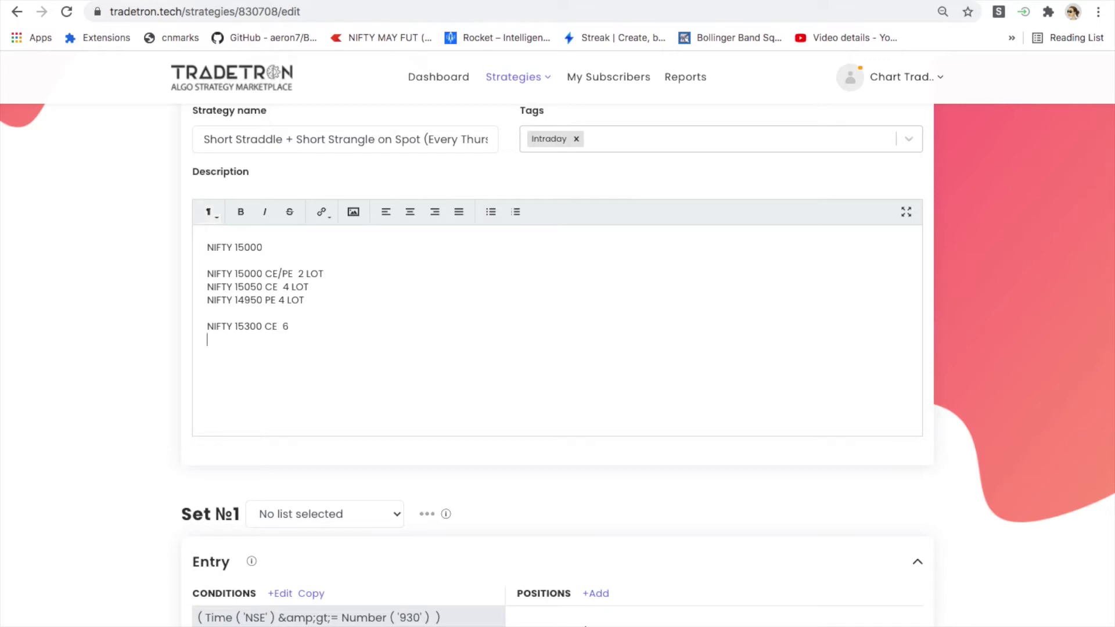
pyautogui.click(308, 279)
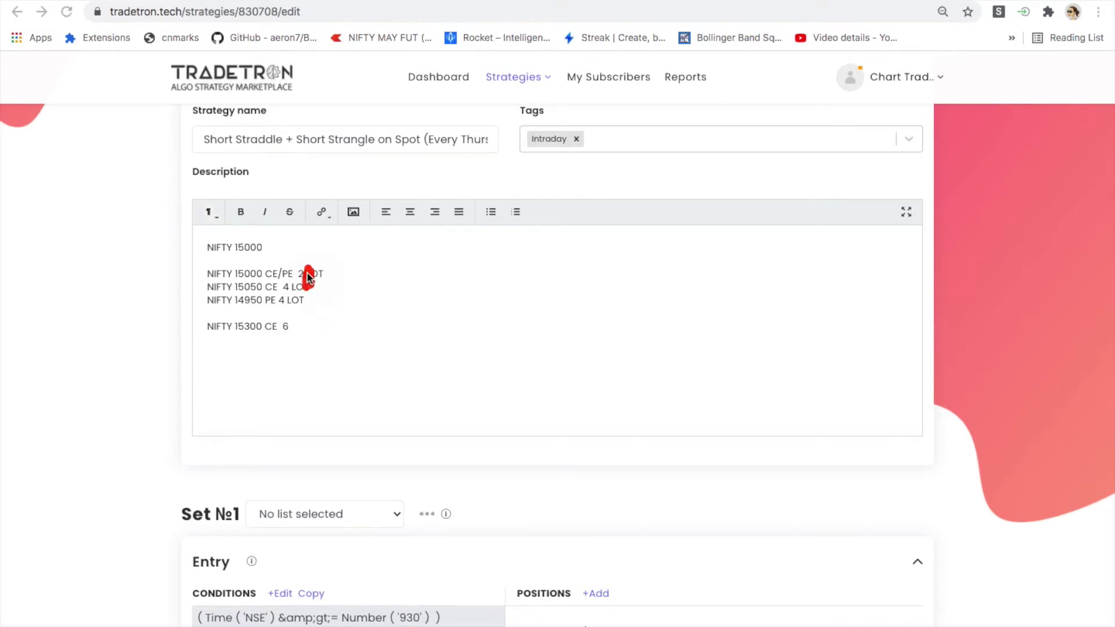
pyautogui.click(296, 326)
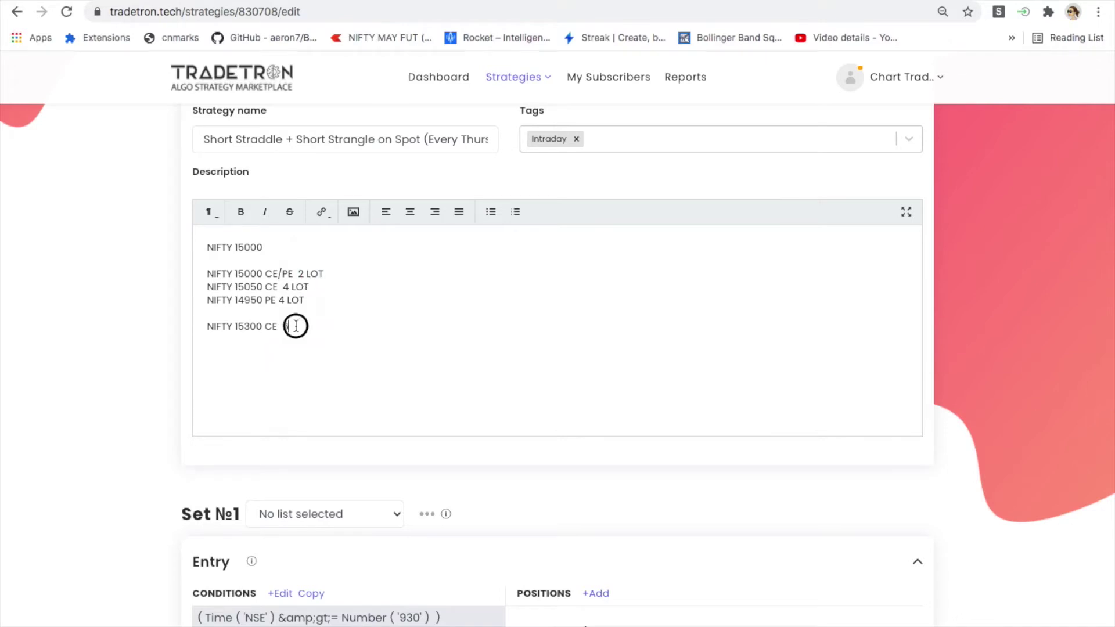
pyautogui.write('BUY')
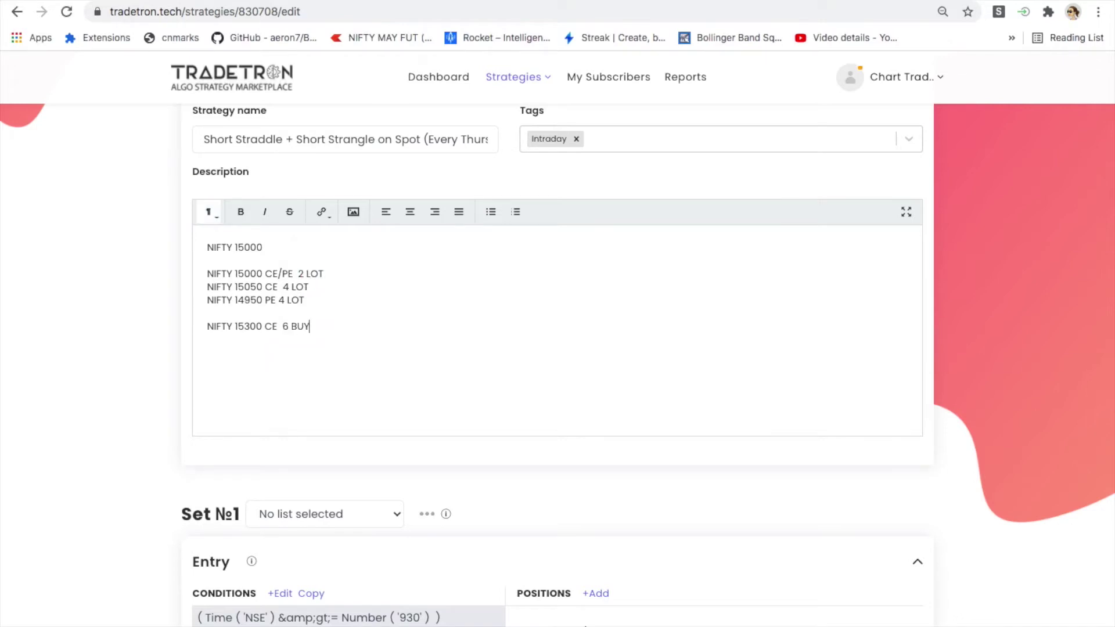
# Step: Insert a "SELL" heading on its own line directly below "NIFTY 15000" in the description
pyautogui.click(266, 260)
pyautogui.press('Return')
pyautogui.press('Up')
pyautogui.write('SE;LL')
pyautogui.press('BackSpace')
pyautogui.press('BackSpace')
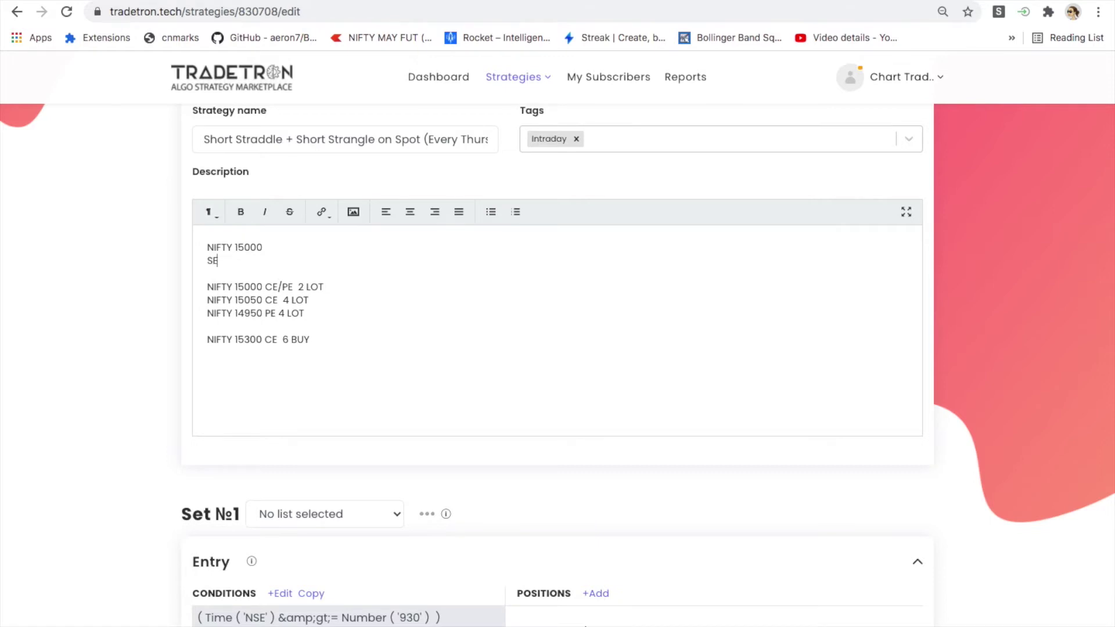
# Step: Insert a "BUY" heading above the NIFTY 15300 CE line, set apart by blank lines
pyautogui.click(244, 326)
pyautogui.press('Return')
pyautogui.press('Return')
pyautogui.press('Up')
pyautogui.press('Up')
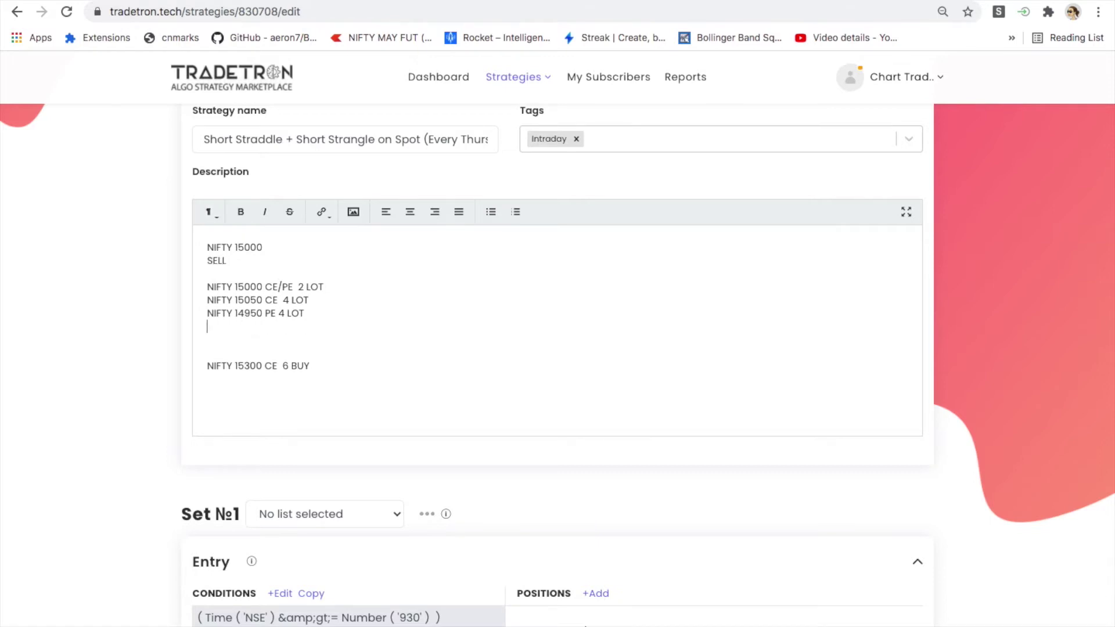
pyautogui.write('BUY')
pyautogui.press('Home')
pyautogui.press('Return')
pyautogui.press('Return')
pyautogui.press('Up')
pyautogui.click(258, 364)
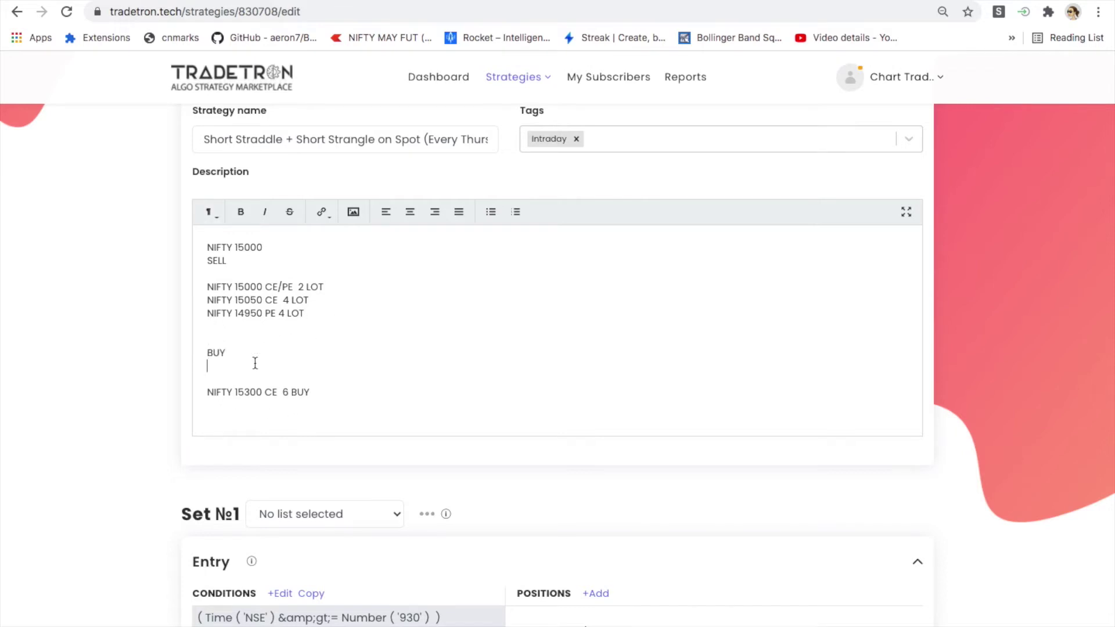
pyautogui.press('BackSpace')
# Step: Add the line "NIFTY 14700 PE 6 BUY" below the NIFTY 15300 CE line
pyautogui.click(319, 378)
pyautogui.press('Return')
pyautogui.write('N')
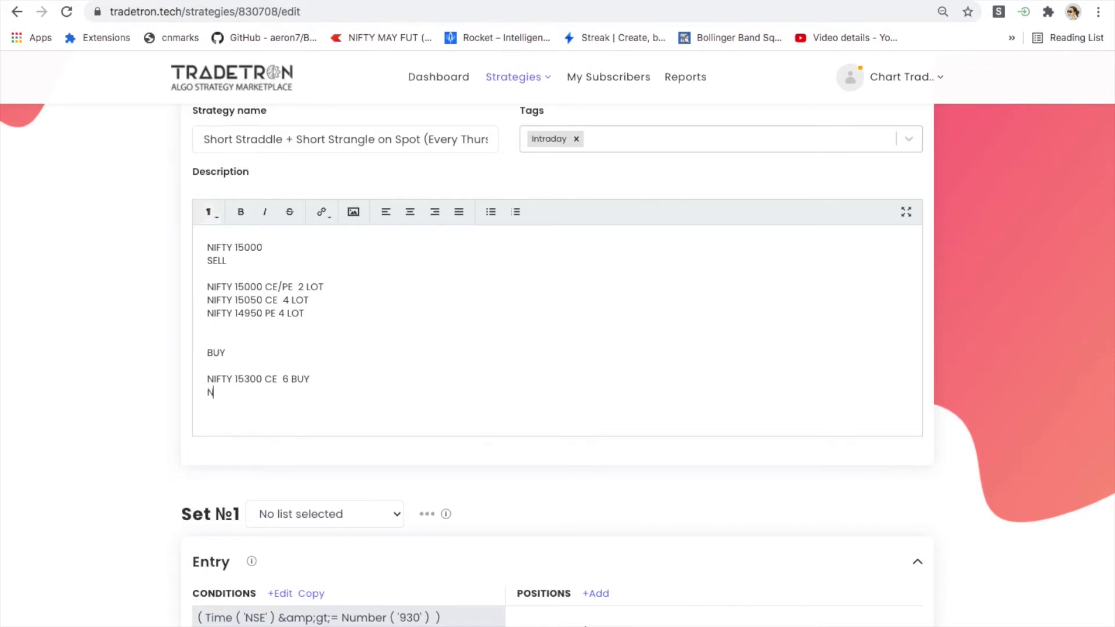
pyautogui.write('IFTY 14700 PE ')
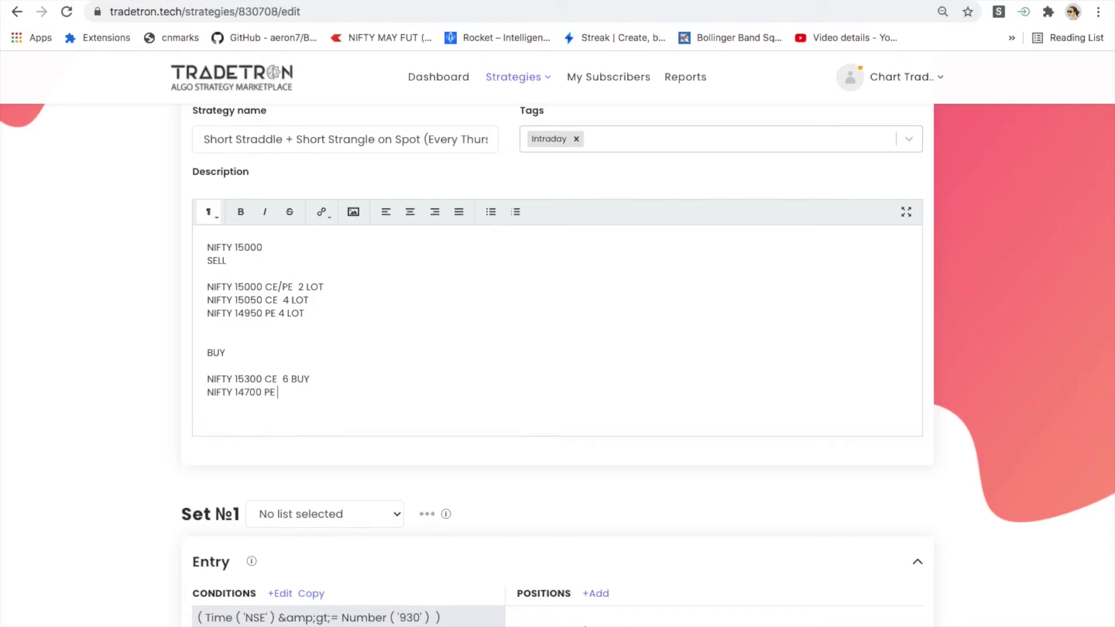
pyautogui.write('6 BUY')
# Step: Examine the time-based entry condition of Set 1 in the Condition Builder, then close it without changes
pyautogui.scroll(-1, 336, 336)
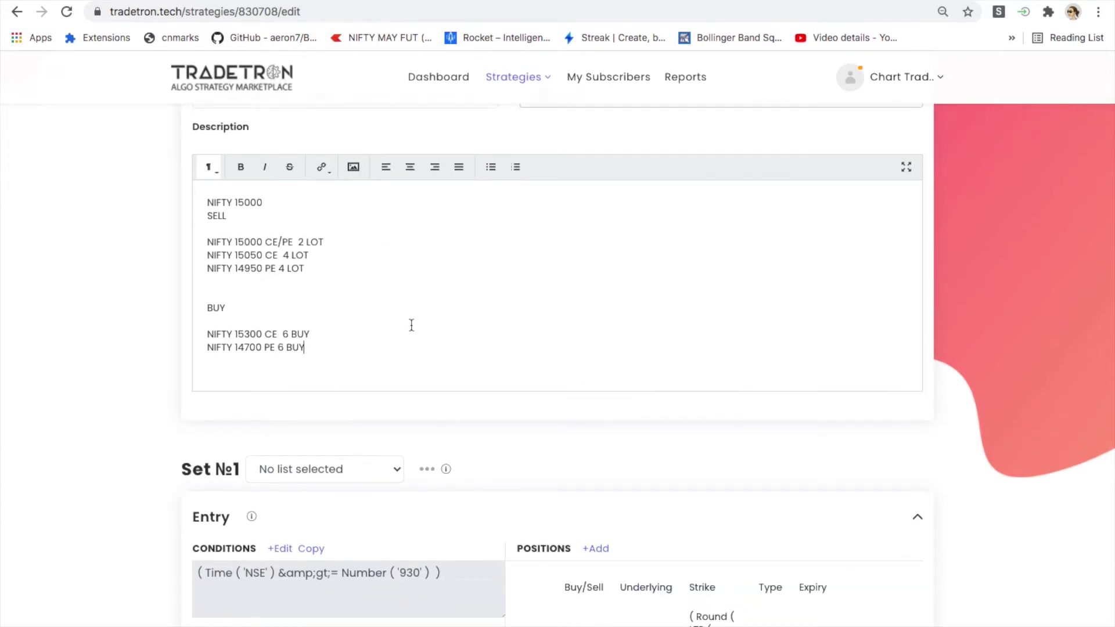
pyautogui.scroll(-1, 428, 289)
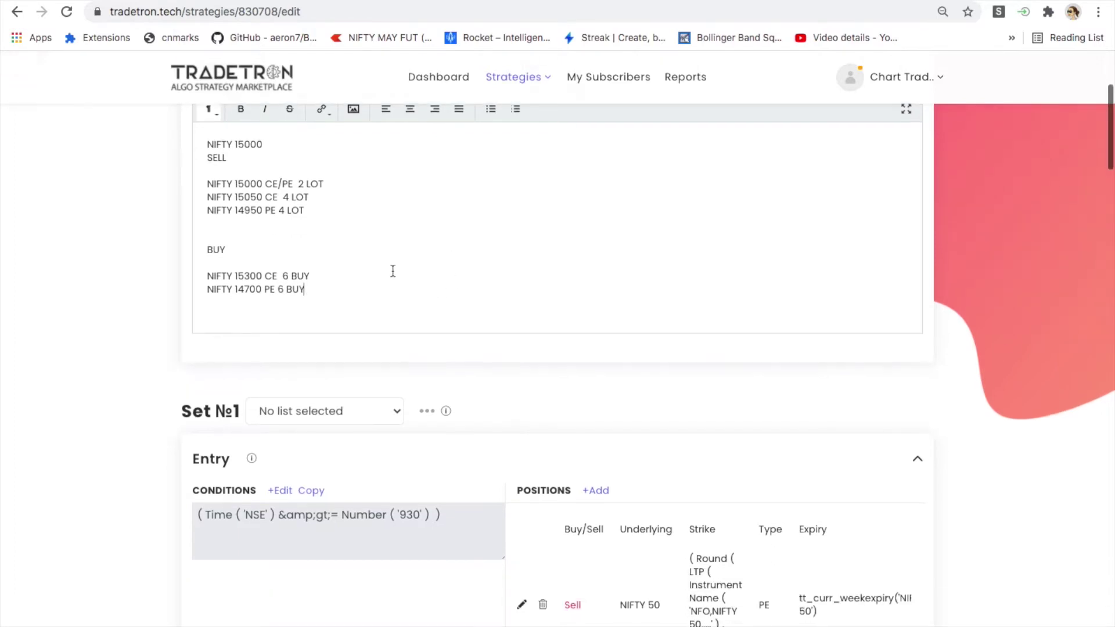
pyautogui.scroll(-1, 354, 261)
pyautogui.scroll(2, 353, 259)
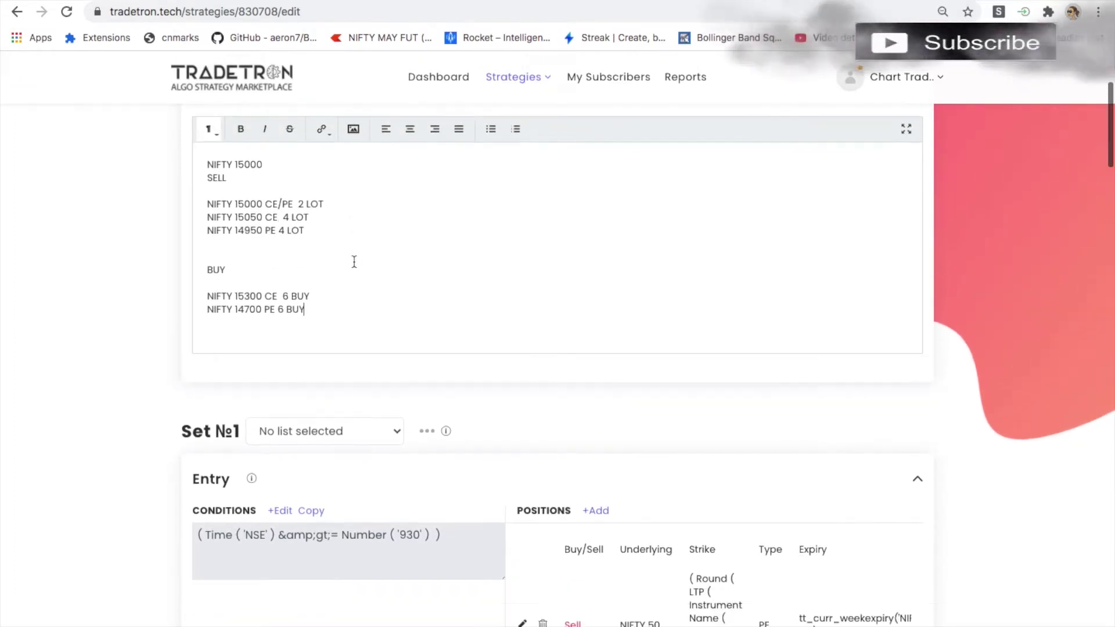
pyautogui.scroll(-3, 354, 259)
pyautogui.scroll(-2, 444, 302)
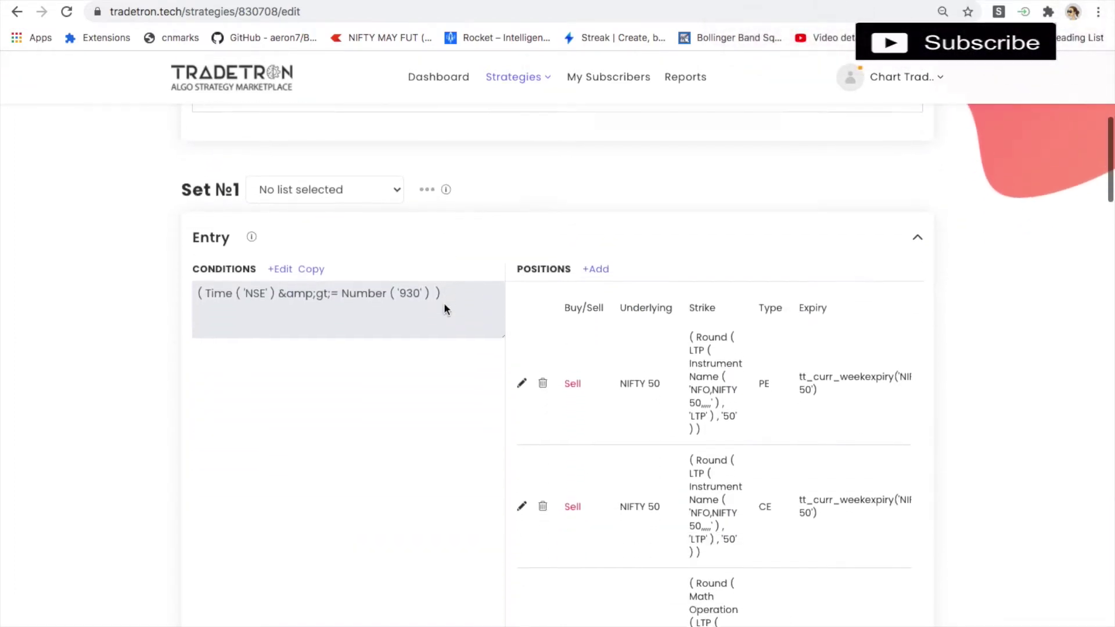
pyautogui.click(280, 242)
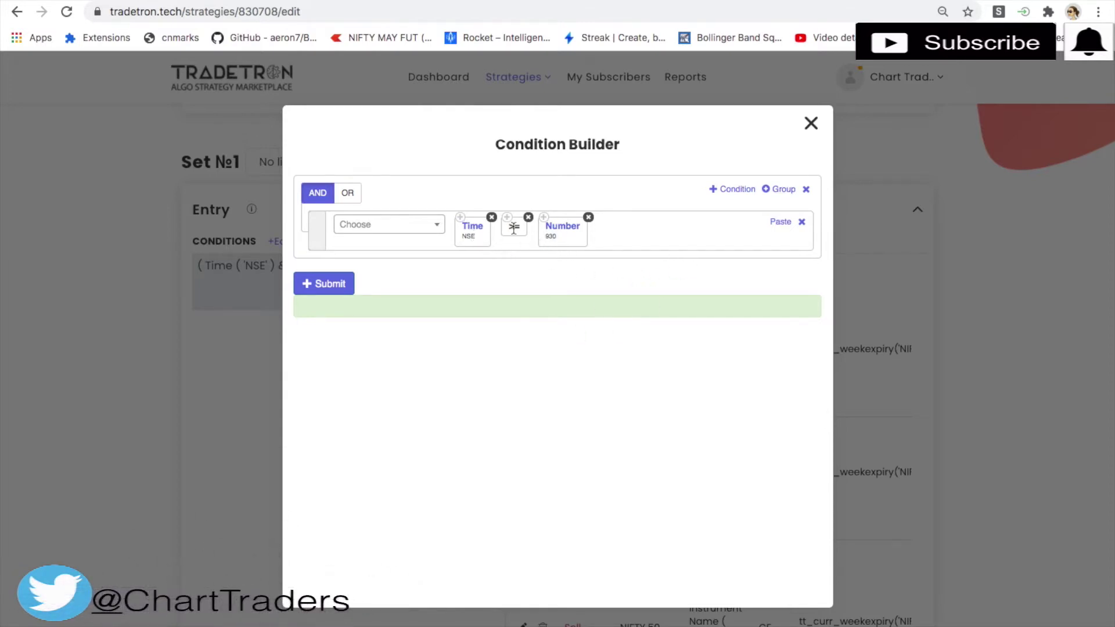
pyautogui.click(811, 124)
# Step: Review the settings and strike formula of the first NIFTY 50 sell put position, leaving them unedited
pyautogui.scroll(-4, 730, 294)
pyautogui.click(523, 134)
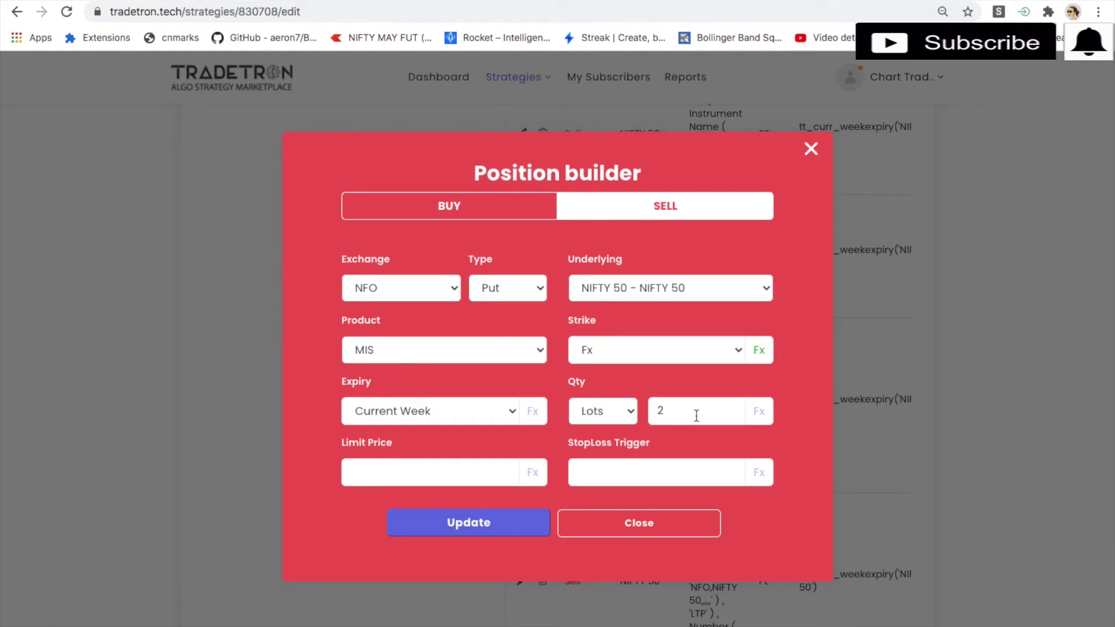
pyautogui.click(759, 349)
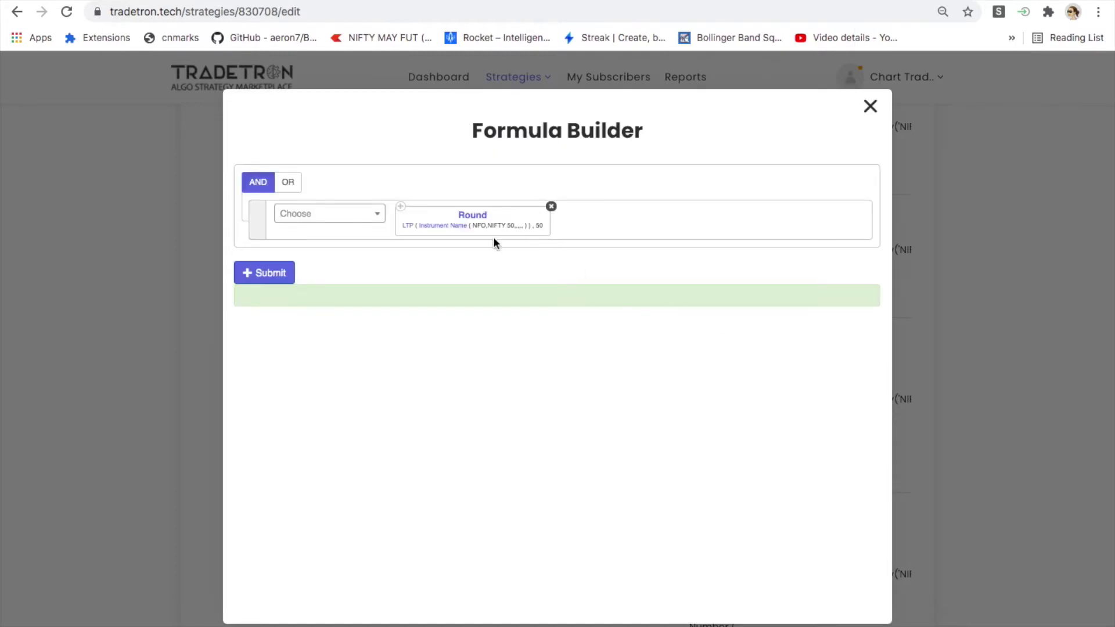
pyautogui.moveTo(455, 225); pyautogui.dragTo(483, 226)
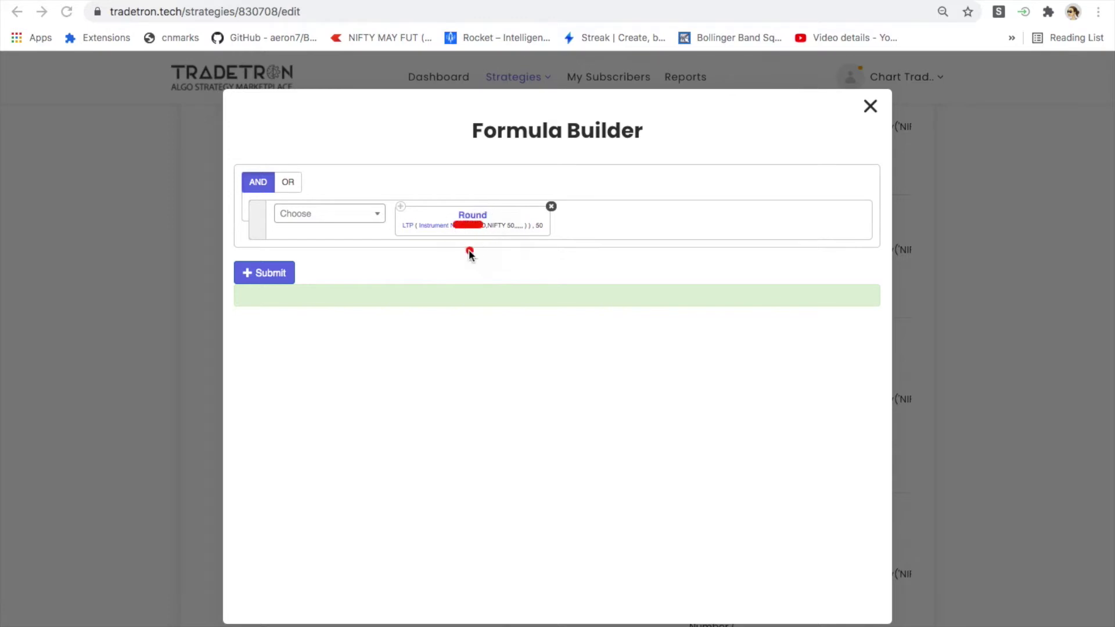
pyautogui.moveTo(394, 238); pyautogui.dragTo(512, 234)
pyautogui.click(528, 257)
pyautogui.moveTo(532, 234); pyautogui.dragTo(559, 235)
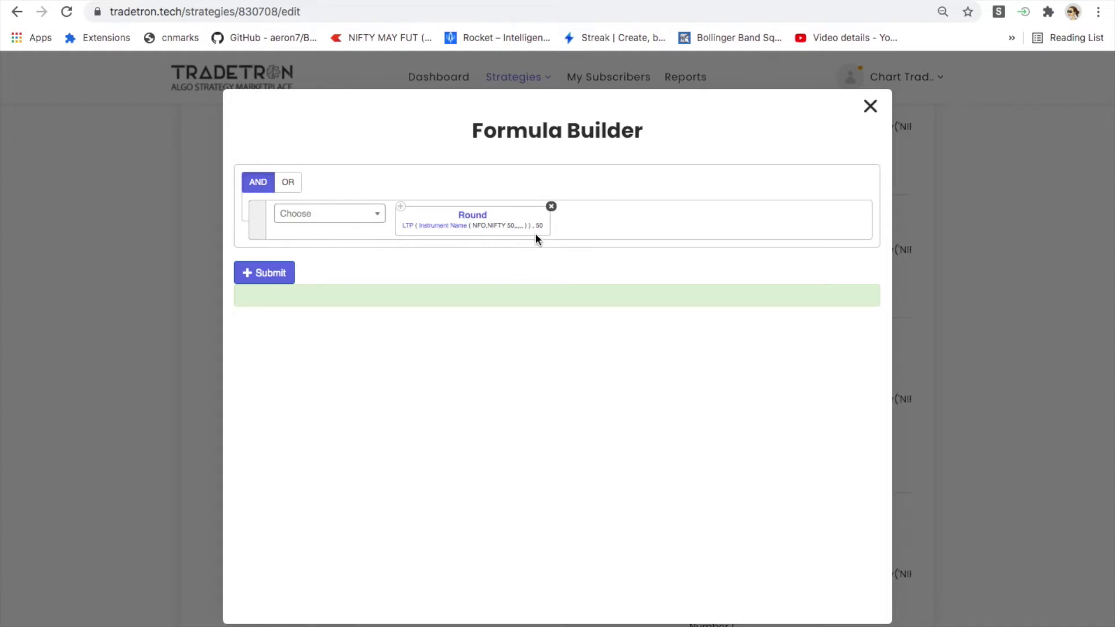
pyautogui.click(871, 105)
pyautogui.click(812, 148)
# Step: Review the second entry position, the at-the-money NIFTY 50 sell call, and its strike formula without editing
pyautogui.scroll(5, 813, 142)
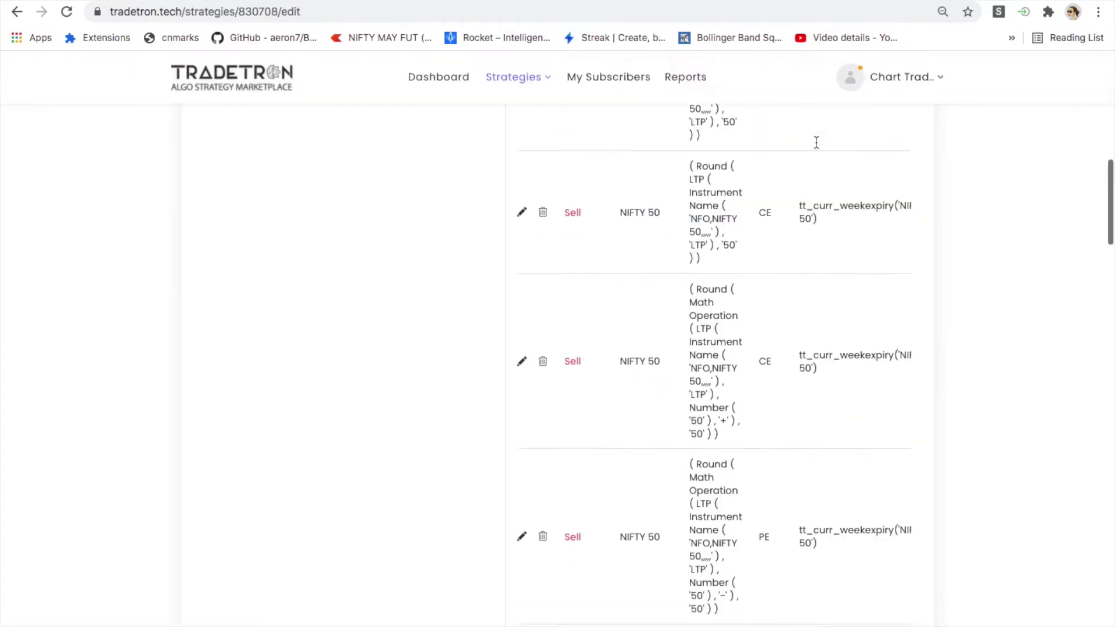
pyautogui.scroll(1, 788, 227)
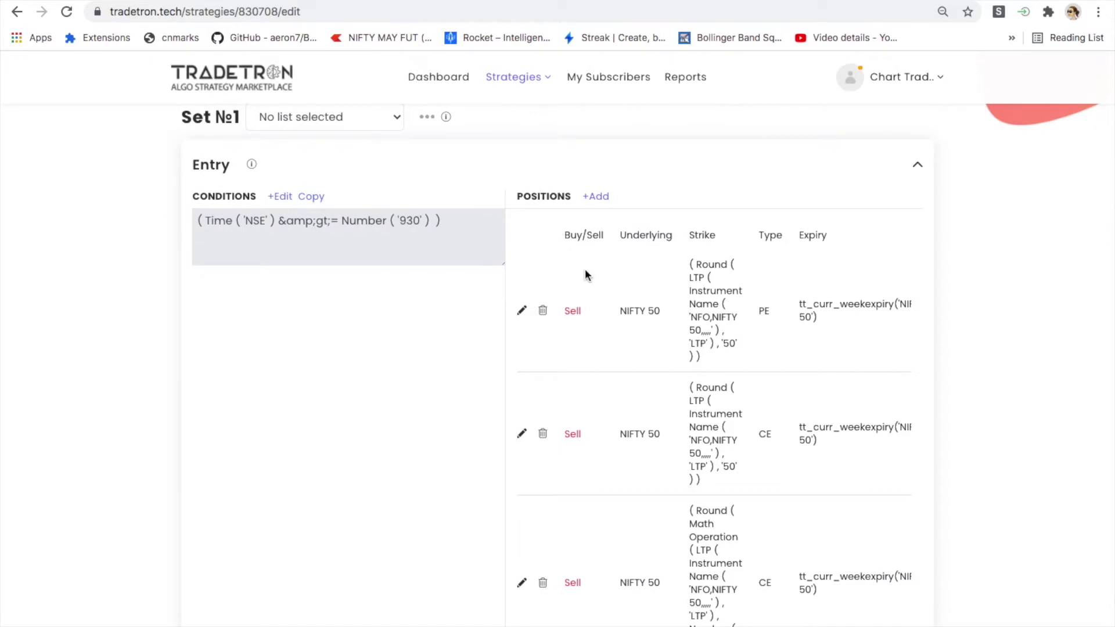
pyautogui.scroll(-5, 650, 320)
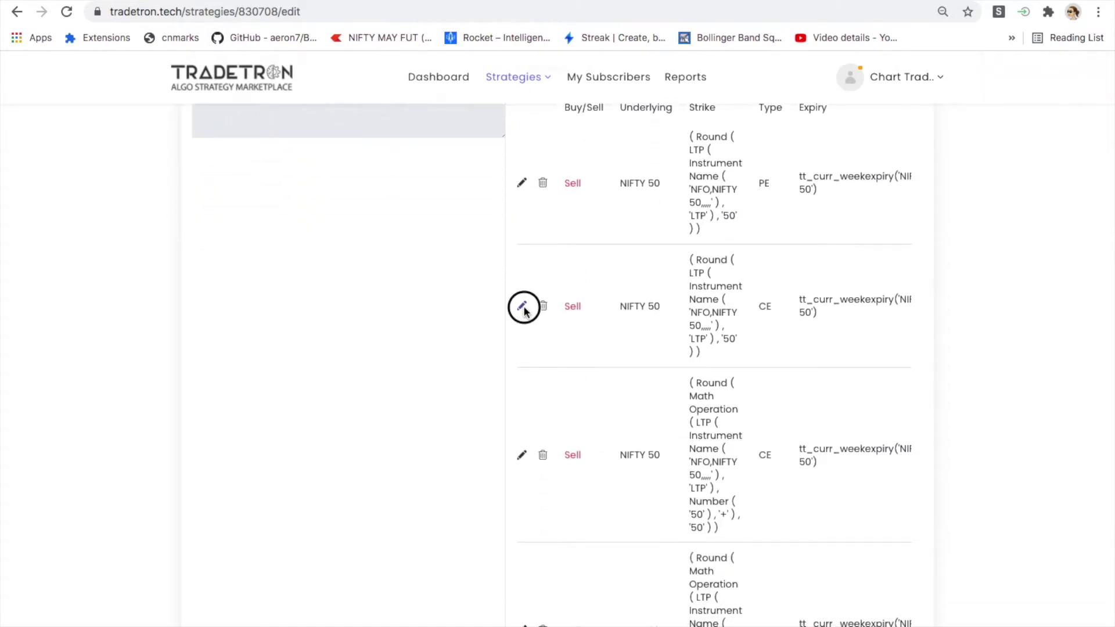
pyautogui.click(524, 308)
pyautogui.click(759, 351)
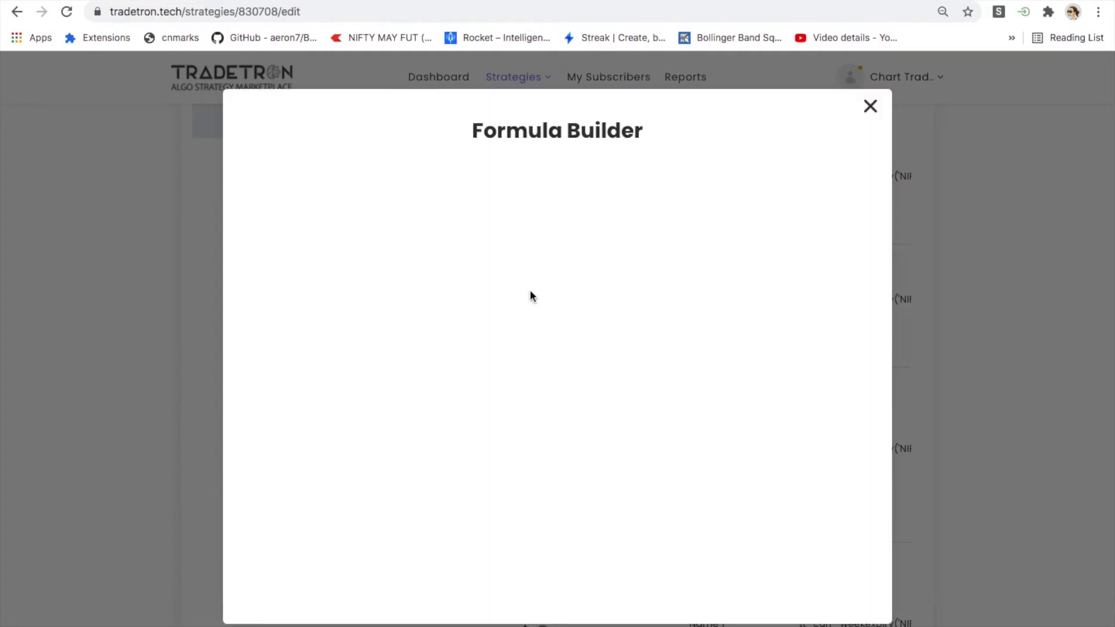
pyautogui.click(867, 109)
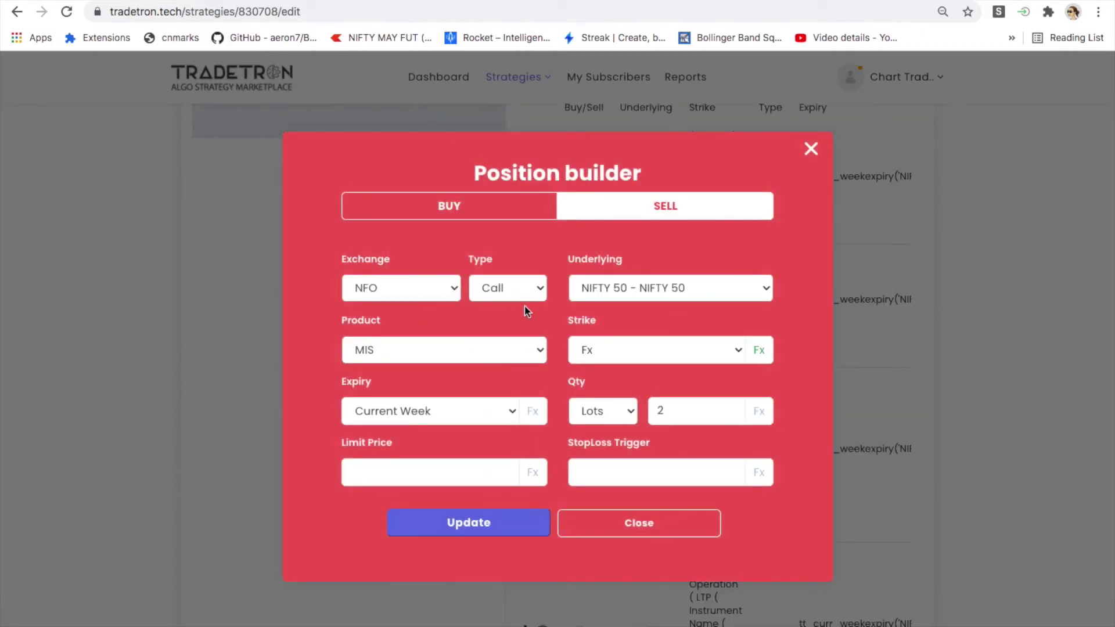
pyautogui.click(618, 530)
# Step: Open the third entry position, the out-of-the-money NIFTY 50 sell call, and examine its strike formula's Round and Math Operation parameters
pyautogui.scroll(1, 823, 355)
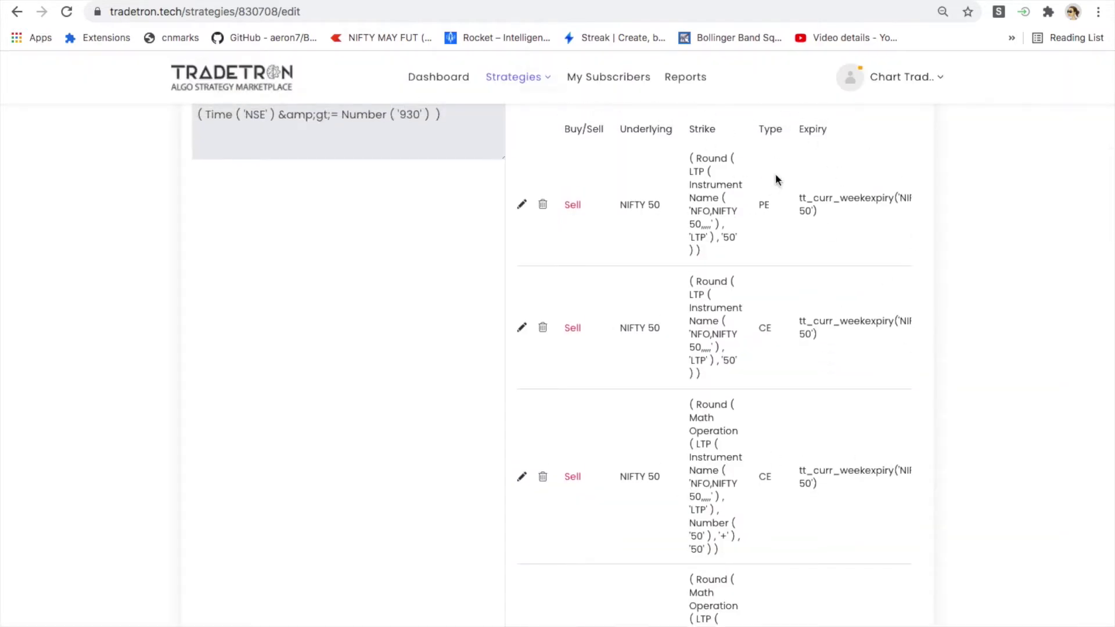
pyautogui.scroll(-4, 800, 287)
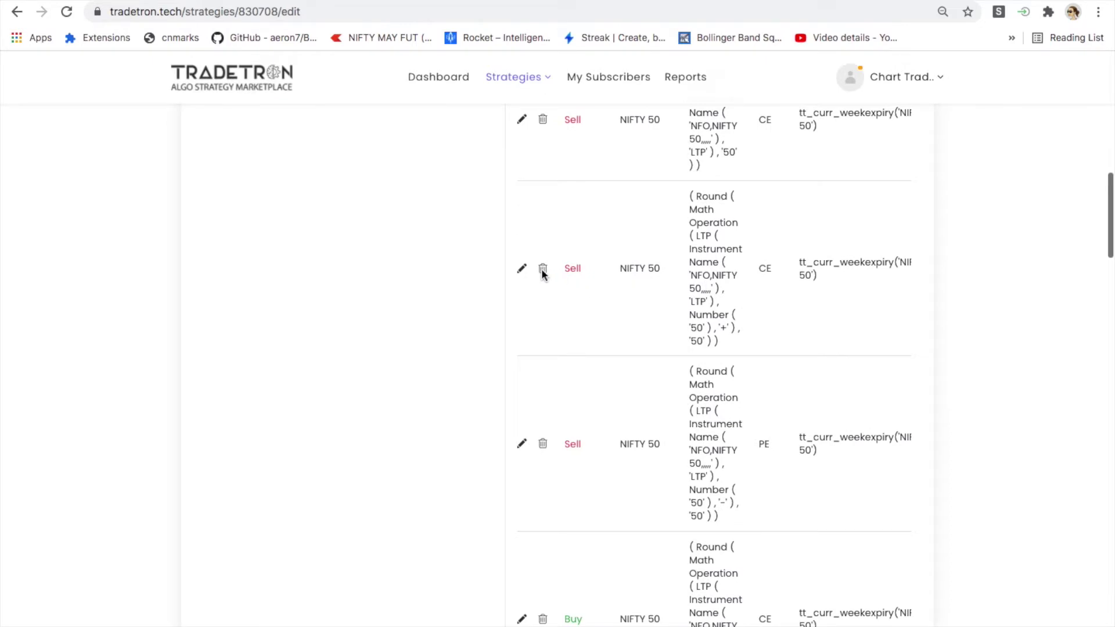
pyautogui.click(523, 268)
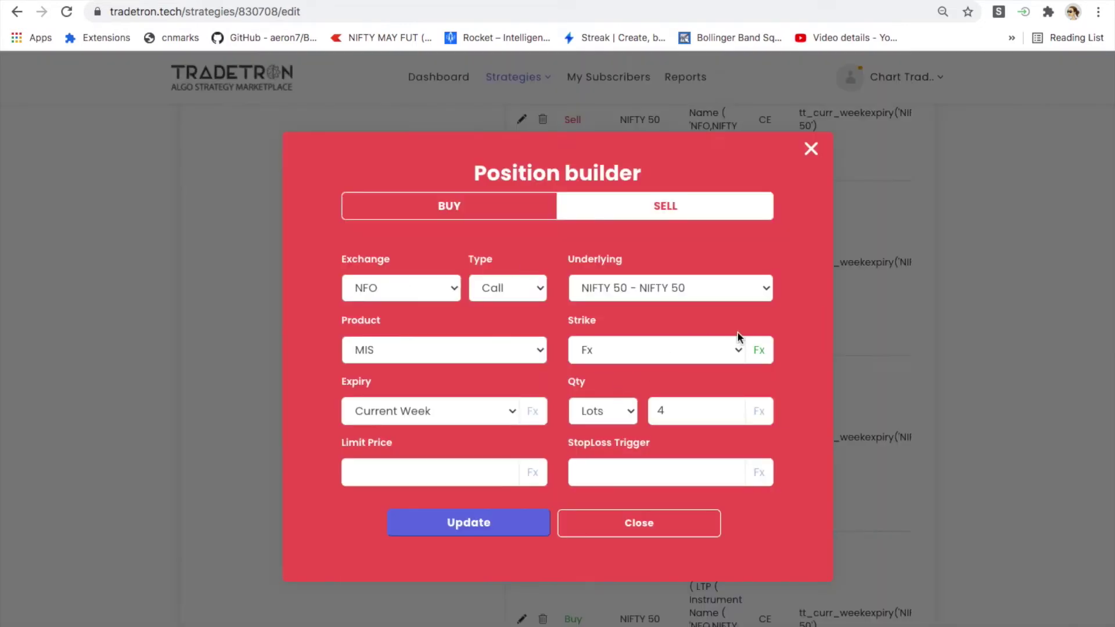
pyautogui.click(760, 350)
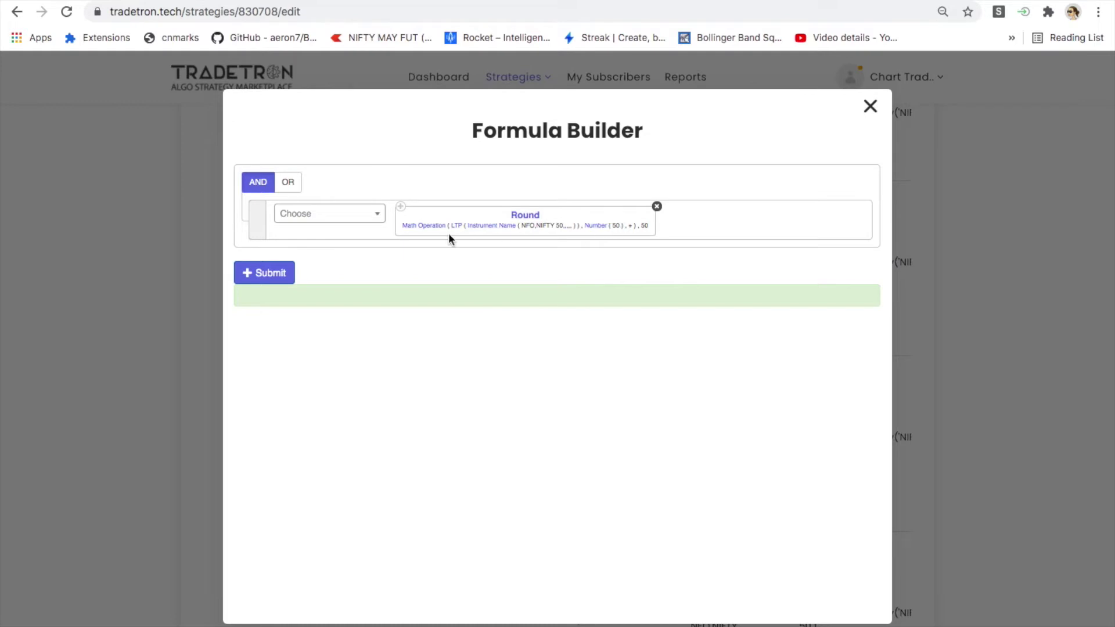
pyautogui.click(526, 216)
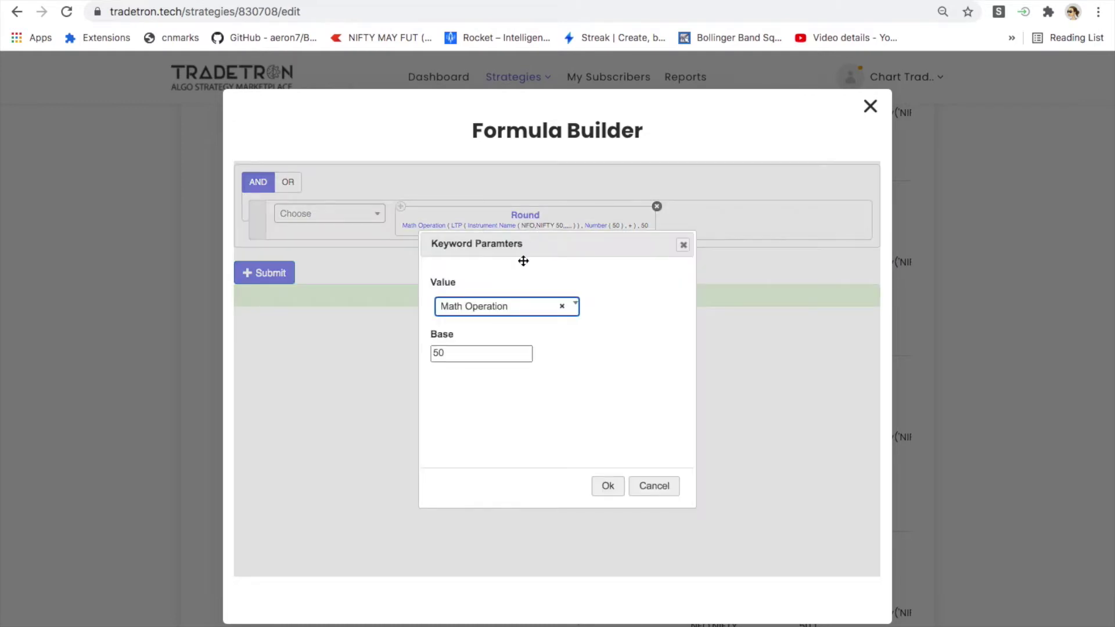
pyautogui.click(607, 485)
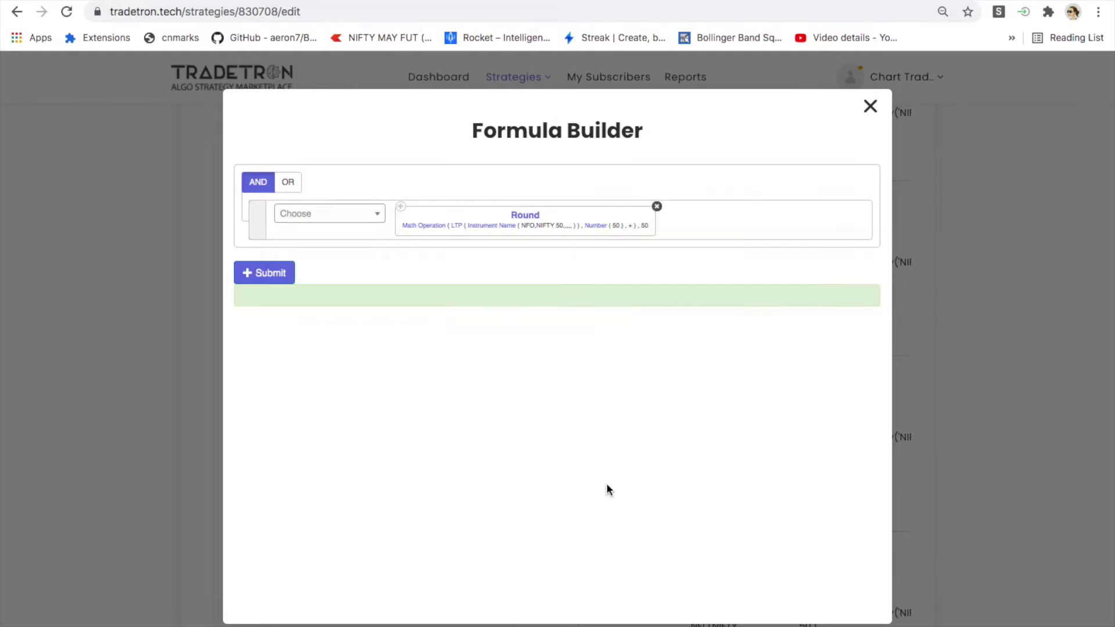
pyautogui.click(413, 225)
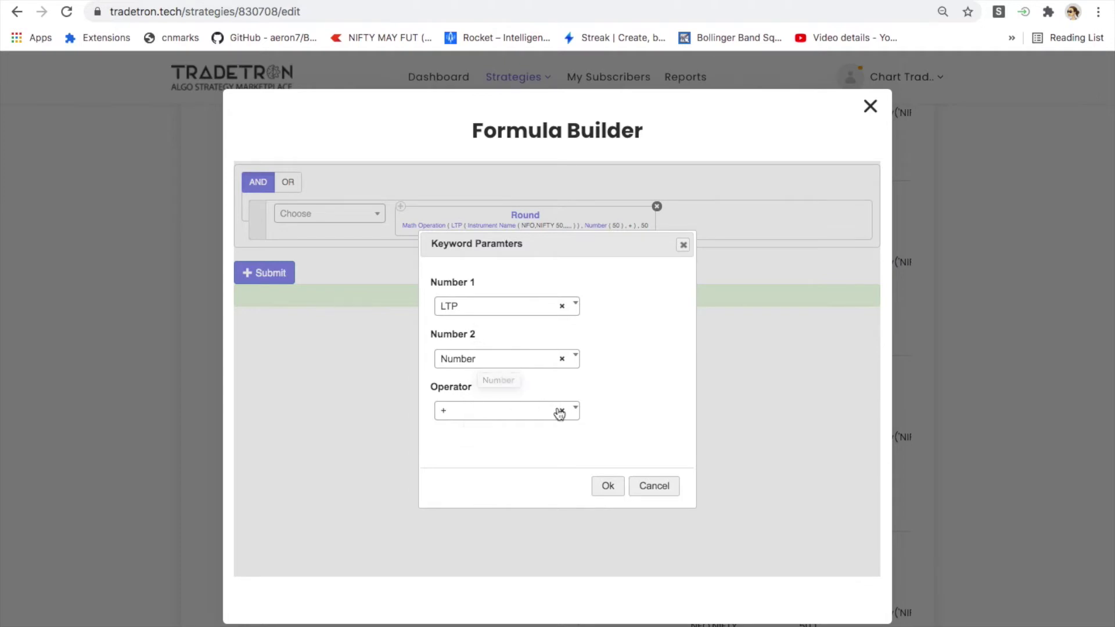
pyautogui.click(604, 486)
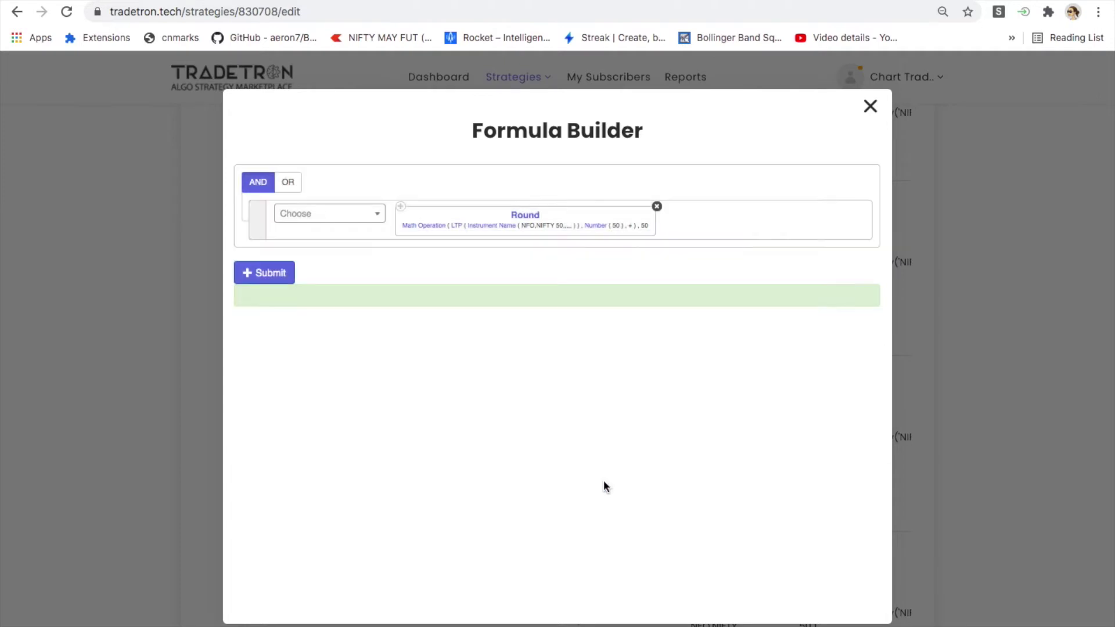
# Step: Inspect the instrument and number offset in the sell call's strike formula, then close the position without updating it
pyautogui.click(498, 228)
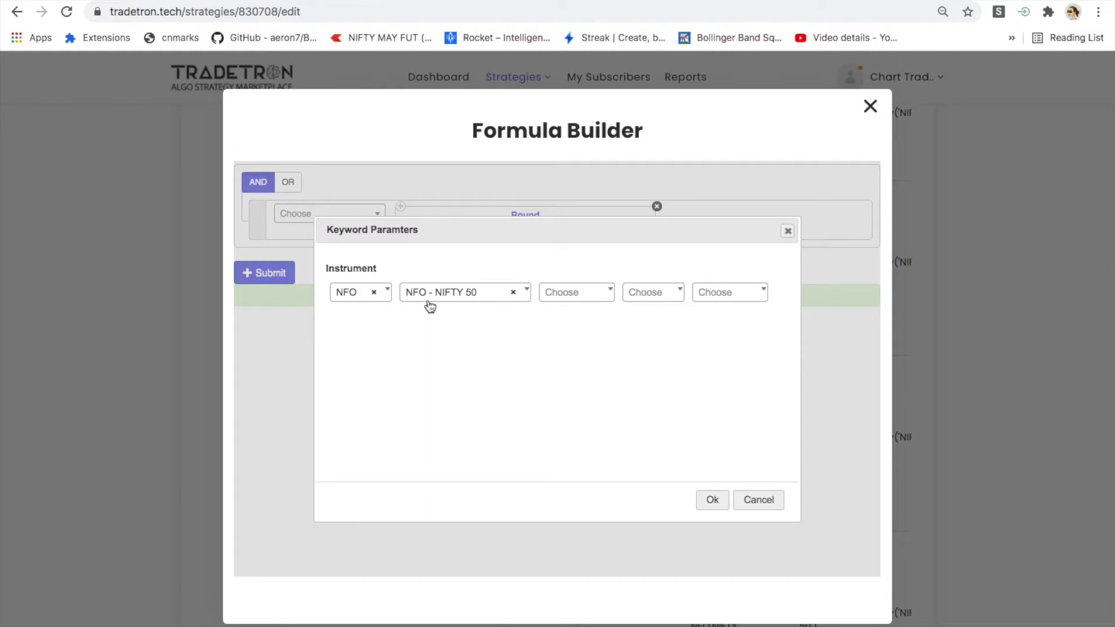
pyautogui.click(709, 502)
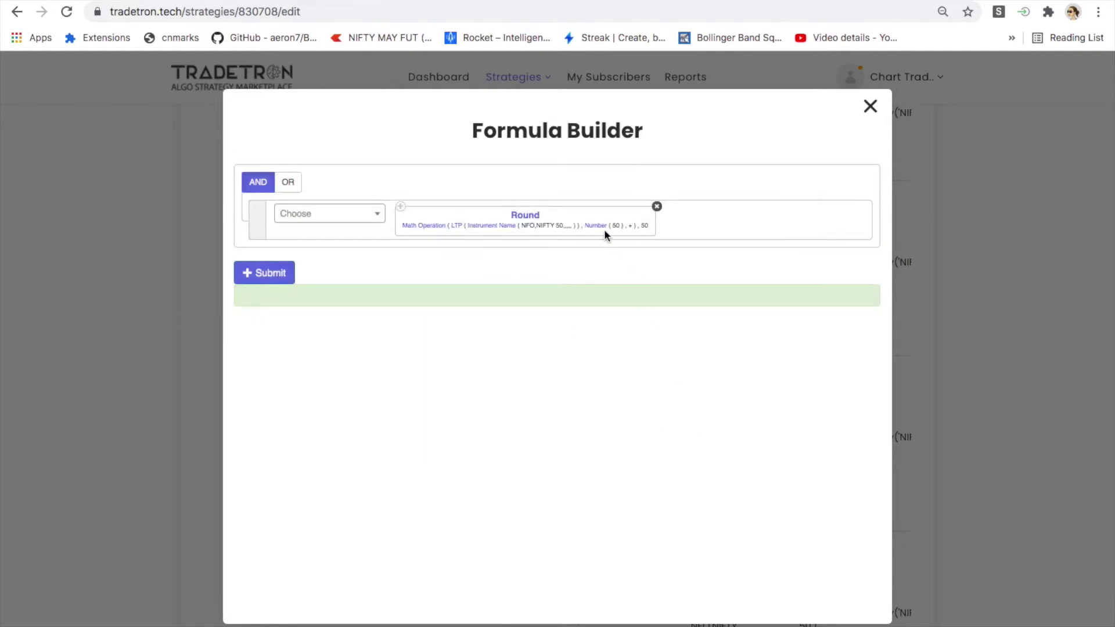
pyautogui.click(594, 226)
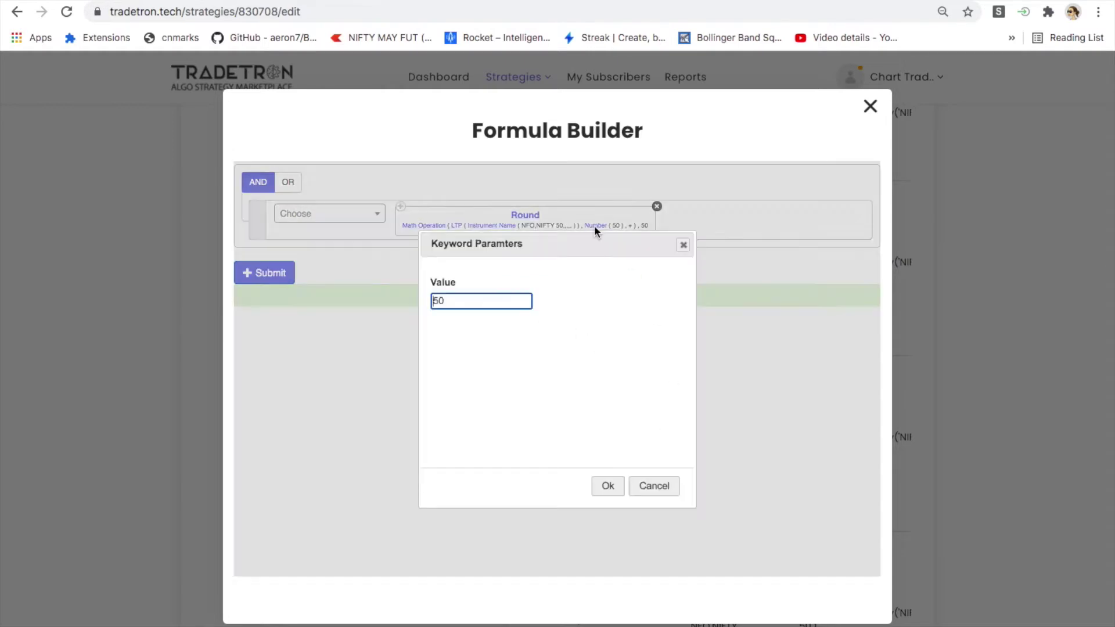
pyautogui.click(607, 485)
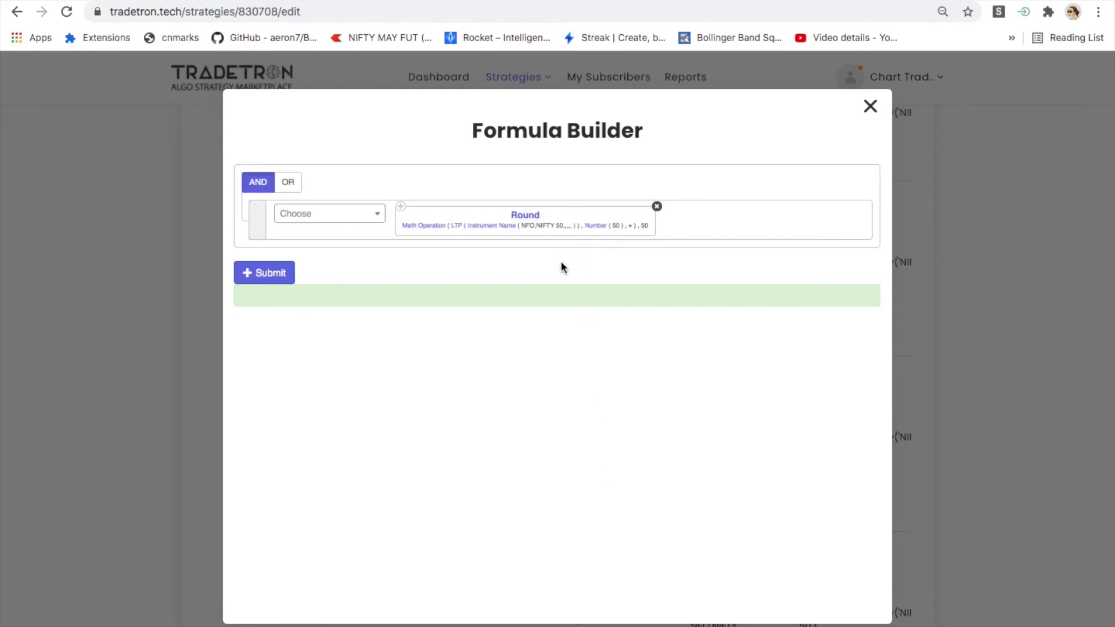
pyautogui.click(871, 108)
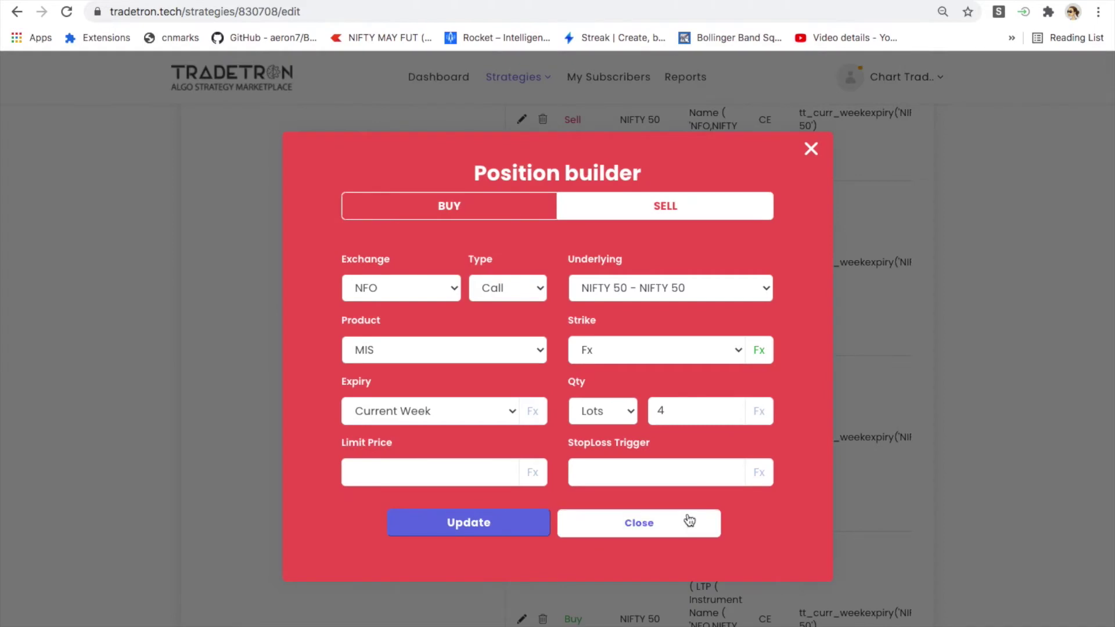
pyautogui.click(687, 519)
# Step: Open the fourth entry position, the out-of-the-money NIFTY 50 sell put, and examine its strike formula's Math Operation parameters
pyautogui.scroll(-5, 685, 522)
pyautogui.scroll(8, 562, 341)
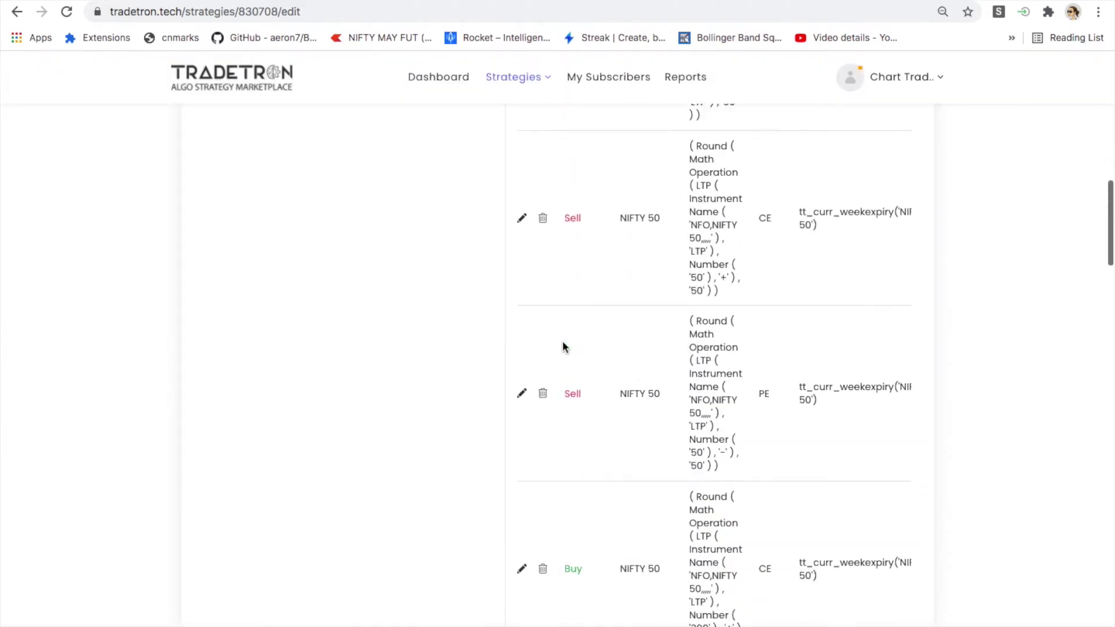
pyautogui.scroll(-2, 546, 401)
pyautogui.click(521, 509)
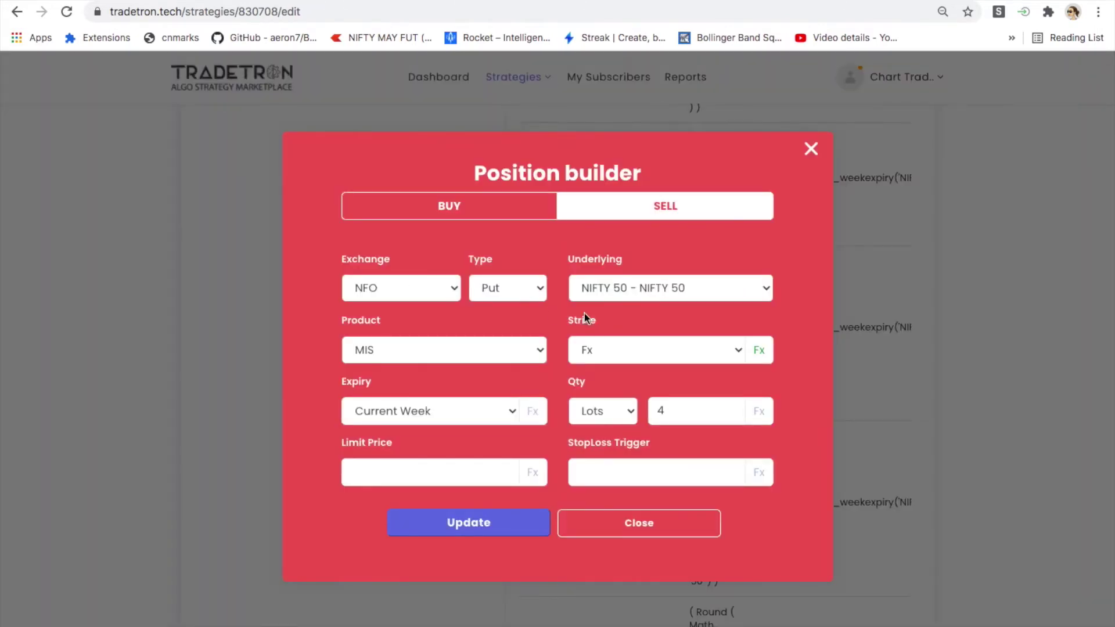
pyautogui.click(766, 352)
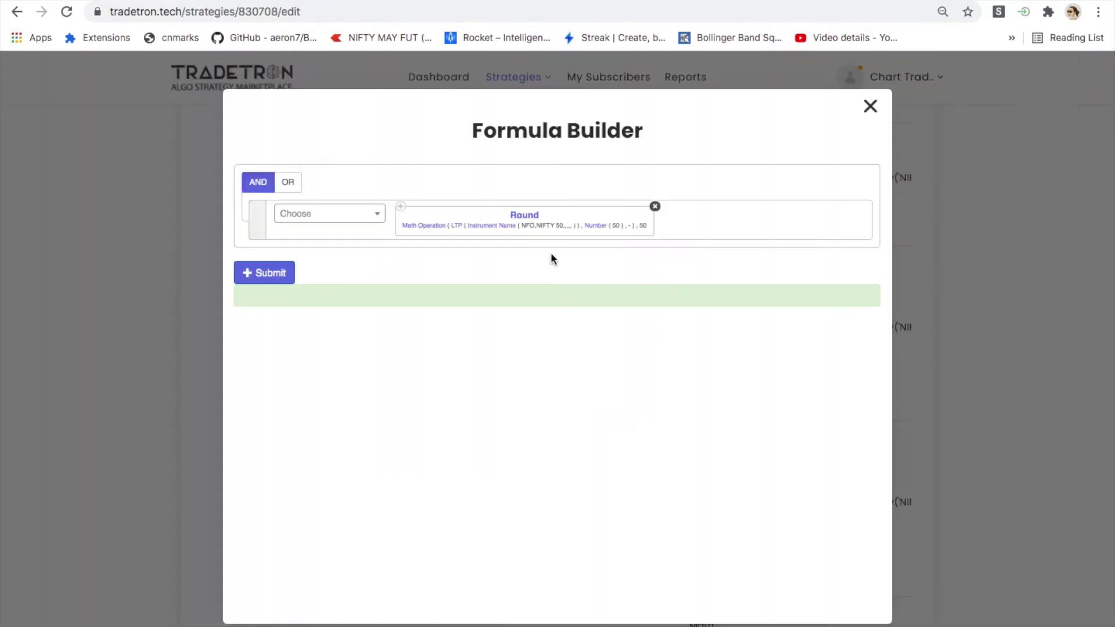
pyautogui.click(430, 231)
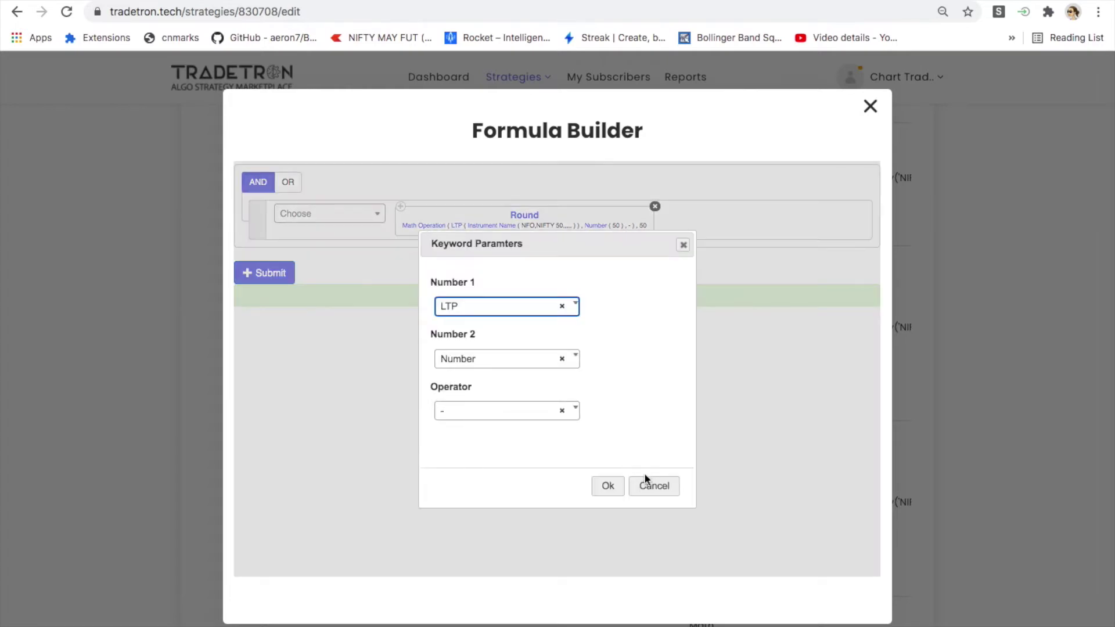
pyautogui.click(606, 486)
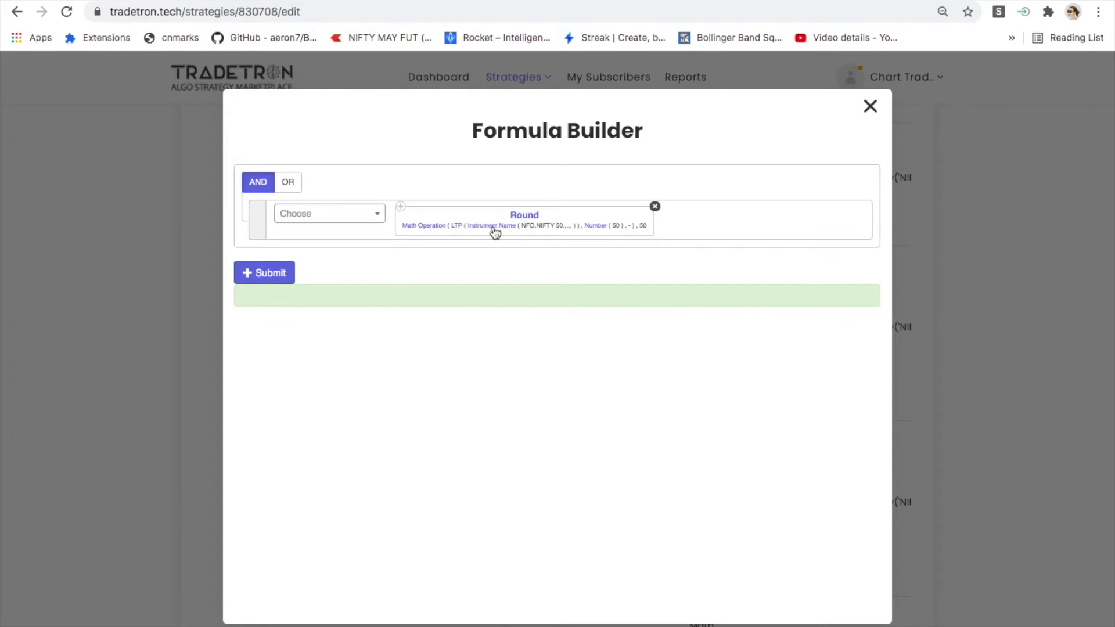
pyautogui.click(438, 226)
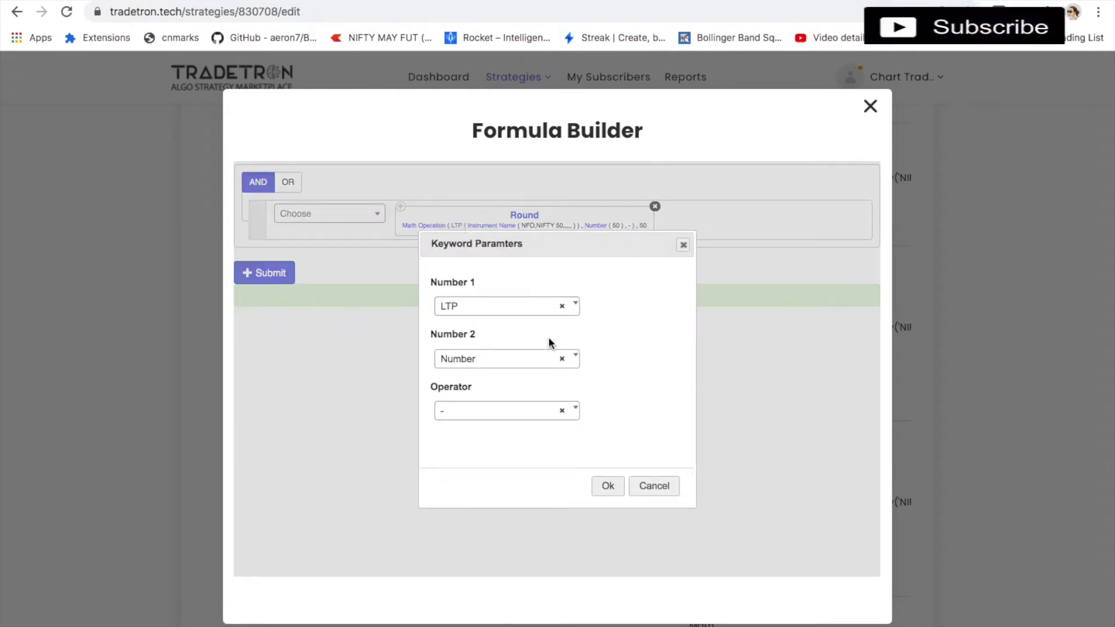
pyautogui.click(607, 487)
# Step: Inspect the instrument and number offset in the sell put's strike formula, then close the position without updating it
pyautogui.click(487, 225)
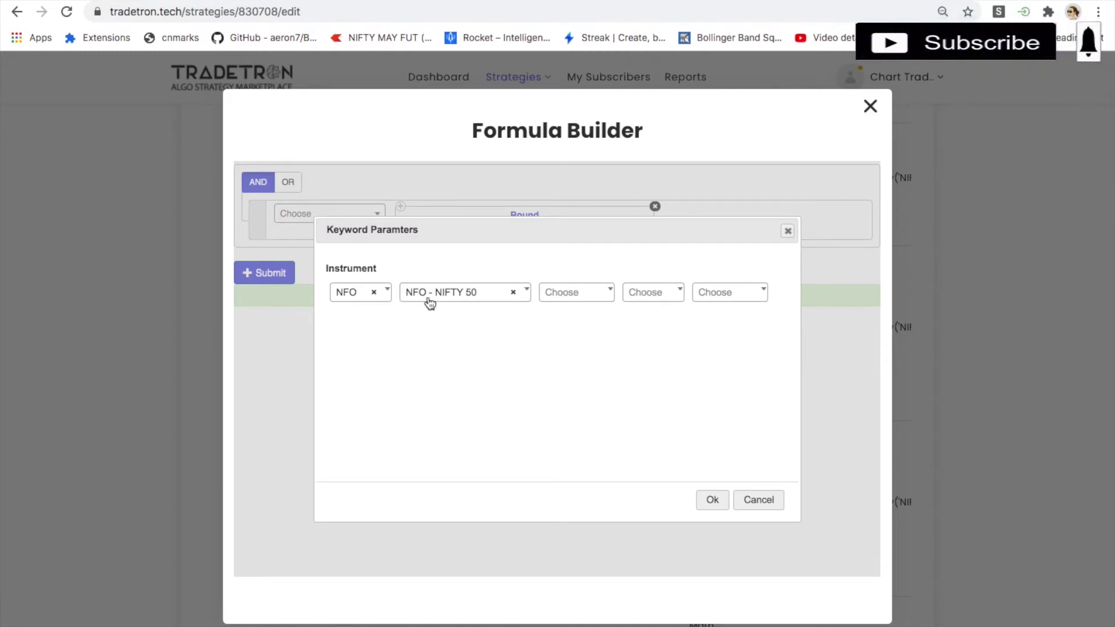
pyautogui.click(712, 501)
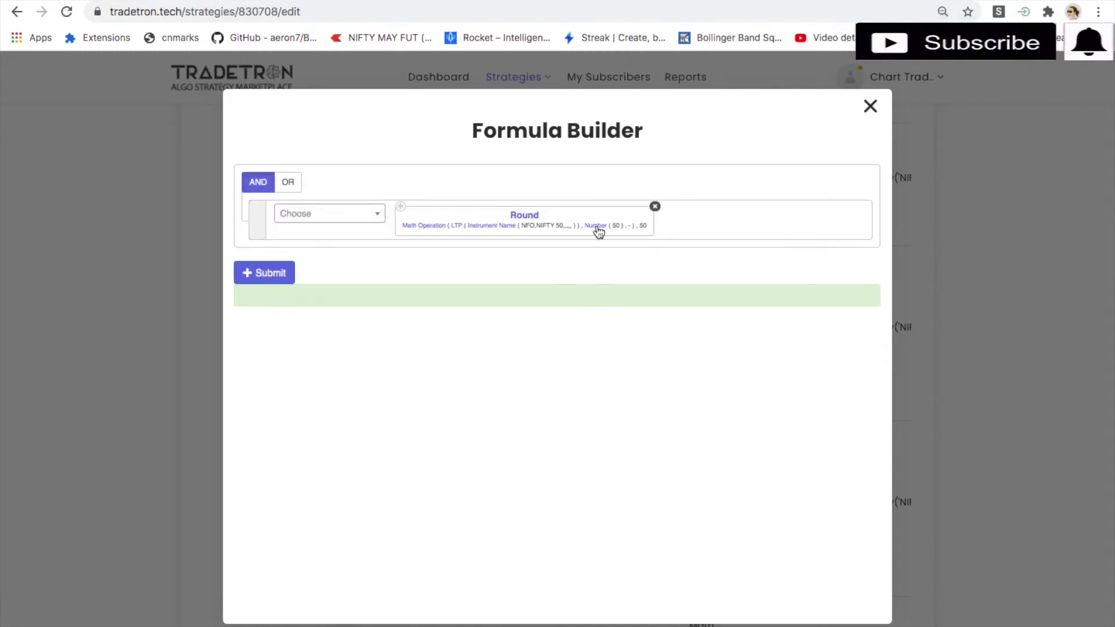
pyautogui.click(598, 228)
pyautogui.click(646, 486)
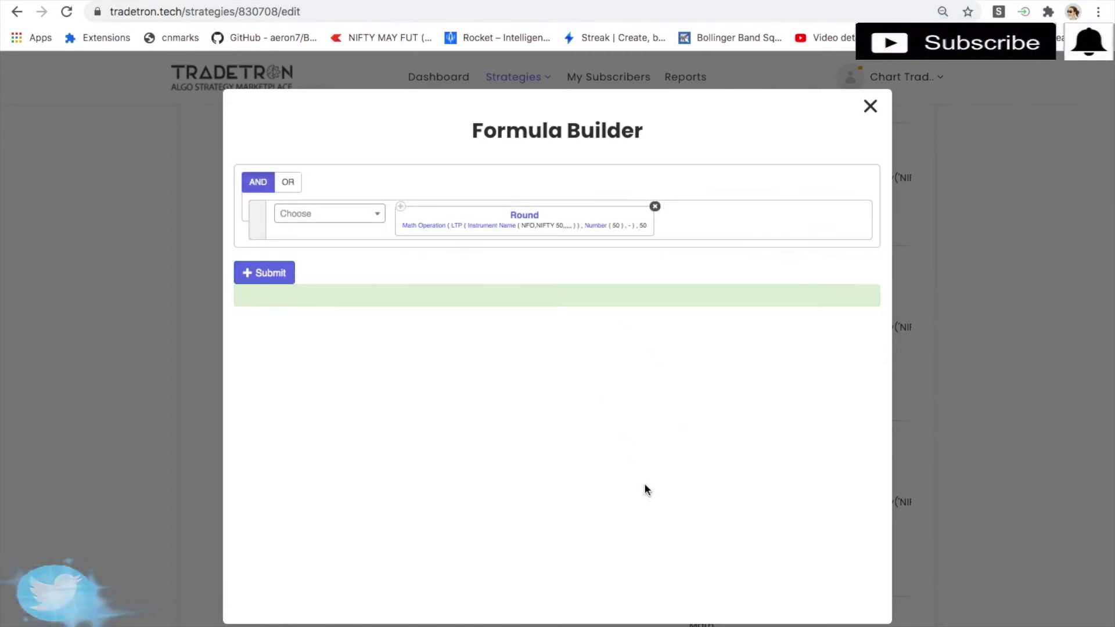
pyautogui.click(871, 108)
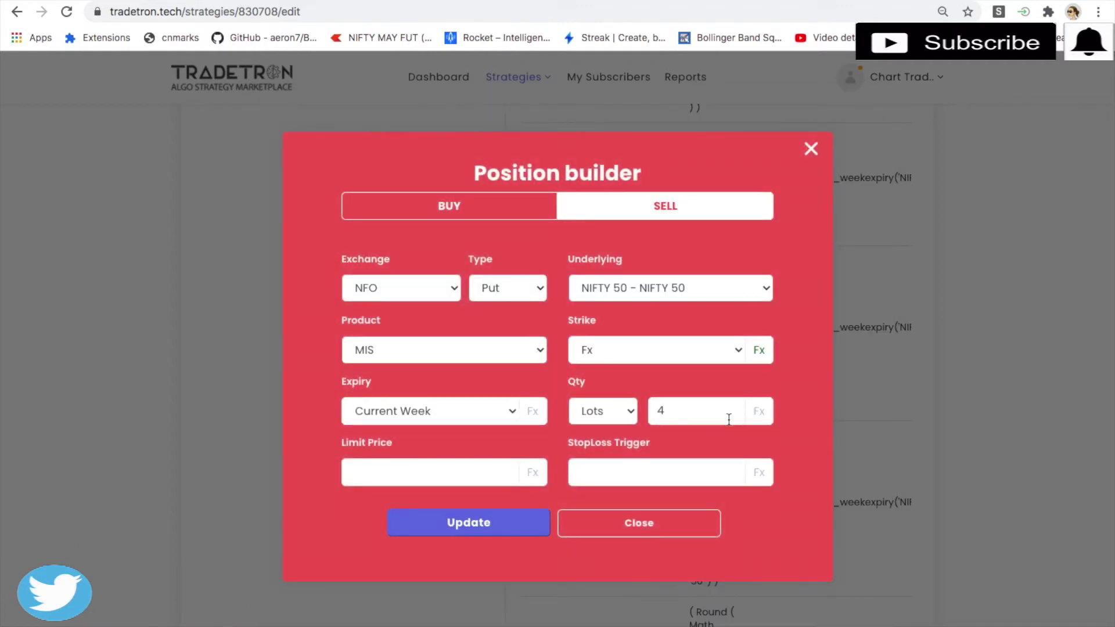
pyautogui.click(693, 517)
# Step: Compare the two at-the-money straddle sell positions with the two out-of-the-money strangle sell positions in the Set 1 list
pyautogui.scroll(2, 749, 453)
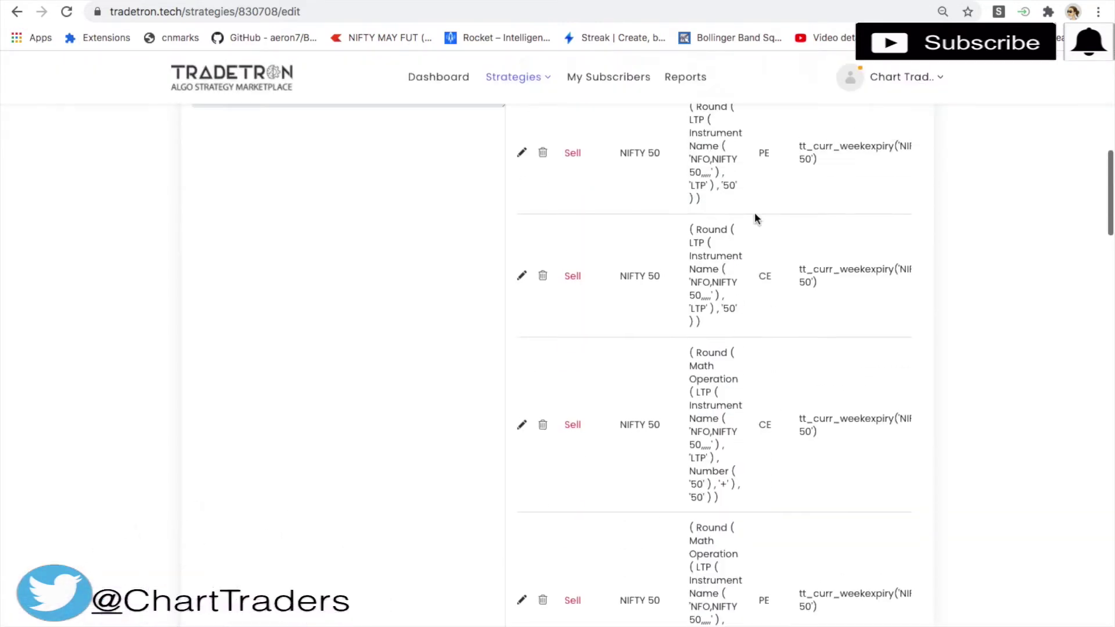
pyautogui.scroll(-1, 766, 561)
pyautogui.scroll(2, 778, 476)
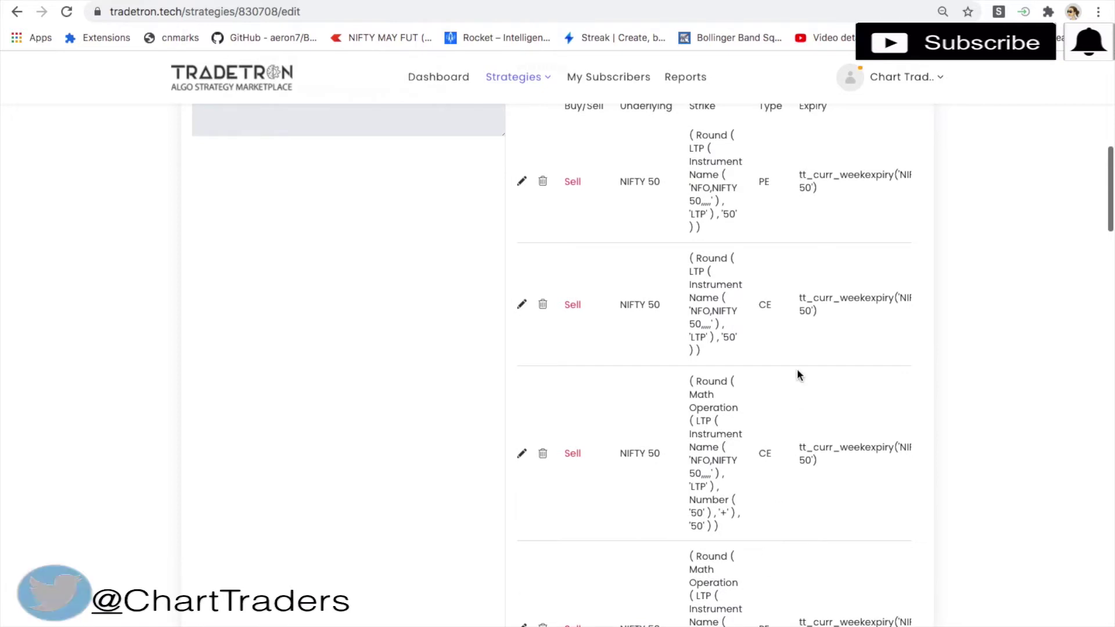
pyautogui.scroll(1, 787, 372)
pyautogui.moveTo(544, 165)
pyautogui.mouseDown()
pyautogui.moveTo(799, 165)
pyautogui.moveTo(1018, 444)
pyautogui.moveTo(516, 456)
pyautogui.moveTo(503, 158)
pyautogui.mouseUp()
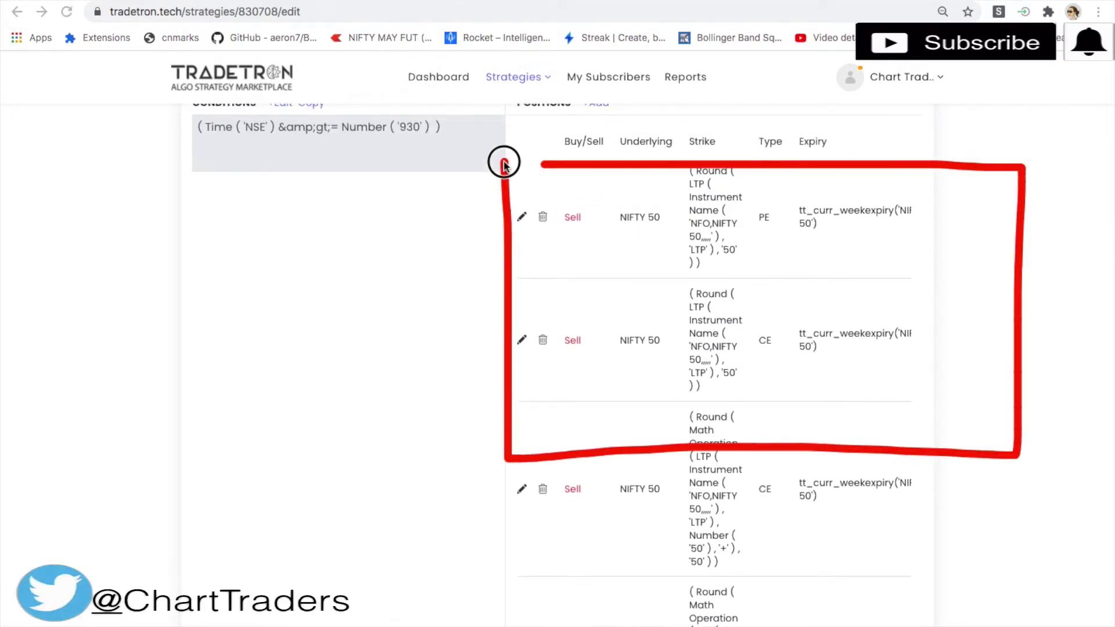
pyautogui.moveTo(785, 231); pyautogui.dragTo(944, 230)
pyautogui.moveTo(785, 365); pyautogui.dragTo(870, 365)
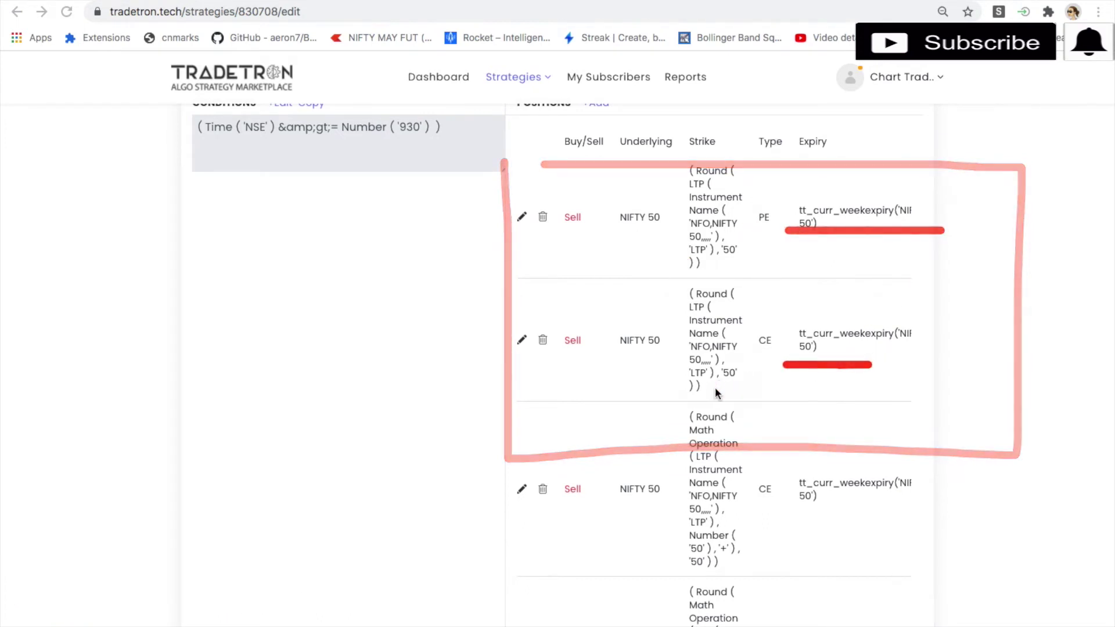
pyautogui.scroll(-5, 715, 393)
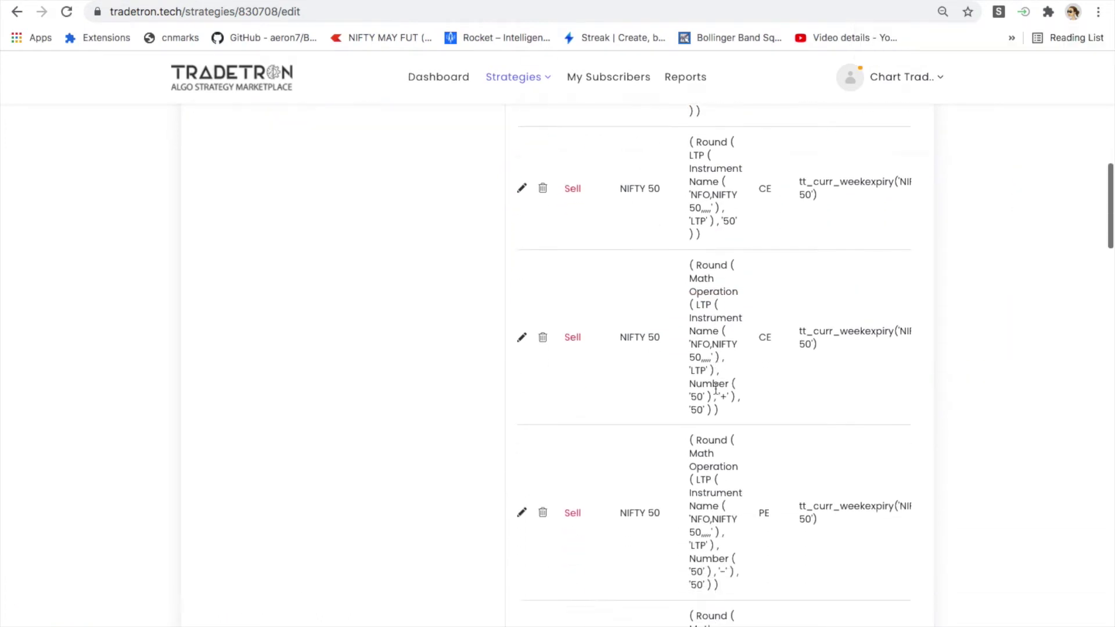
pyautogui.moveTo(504, 114)
pyautogui.mouseDown()
pyautogui.moveTo(511, 533)
pyautogui.moveTo(964, 487)
pyautogui.moveTo(854, 112)
pyautogui.moveTo(514, 120)
pyautogui.mouseUp()
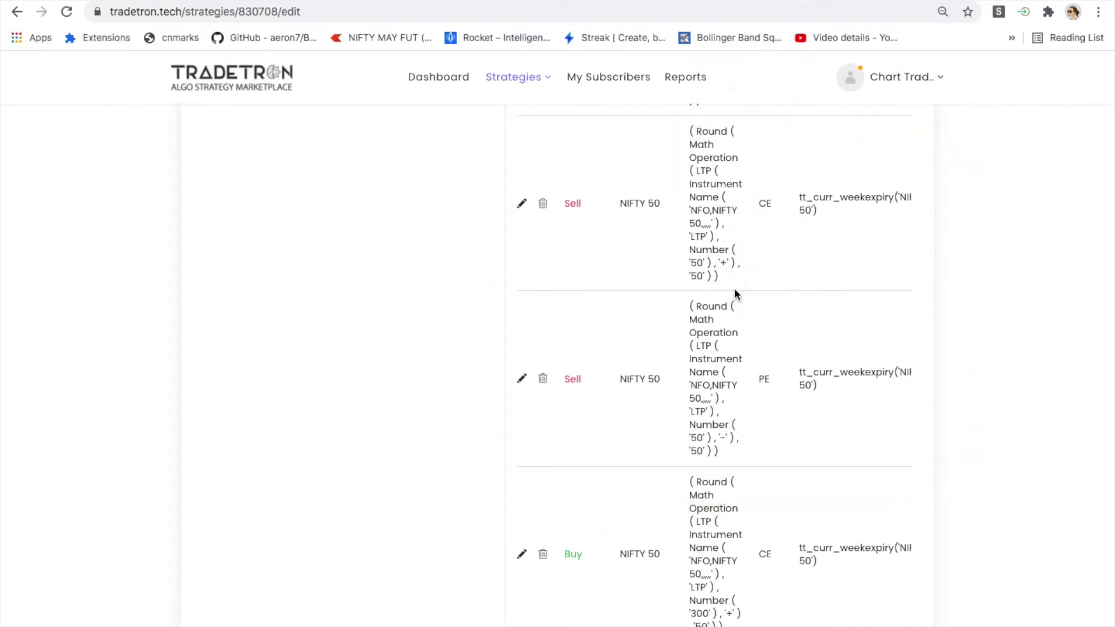
# Step: Review the NIFTY 50 buy call hedge position and its strike formula's Math Operation and number offset without editing
pyautogui.scroll(-5, 734, 288)
pyautogui.click(521, 267)
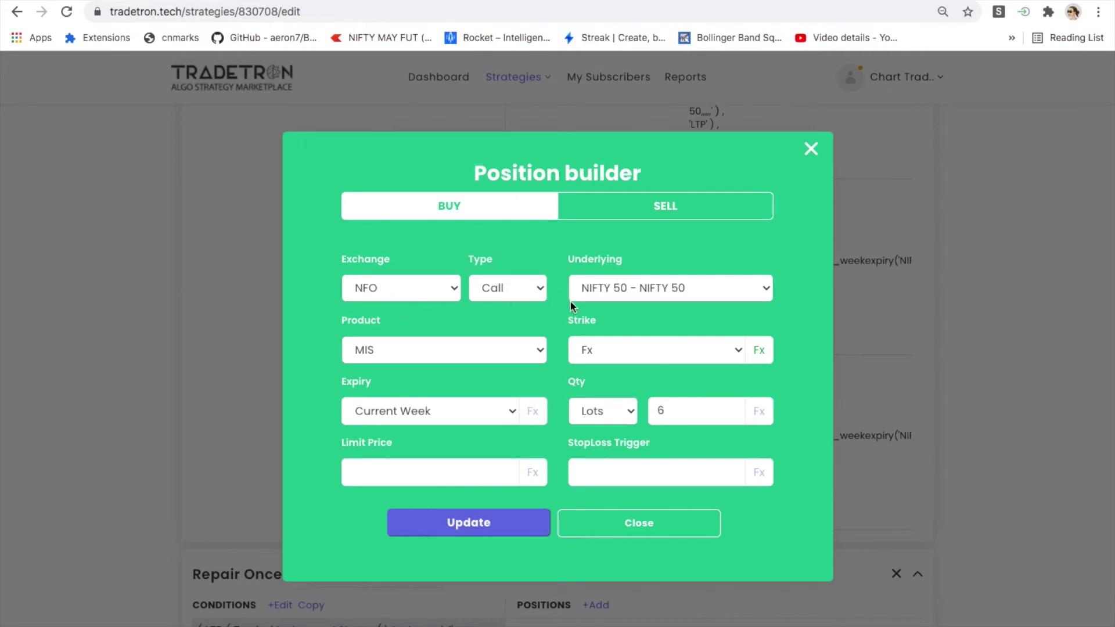
pyautogui.click(760, 351)
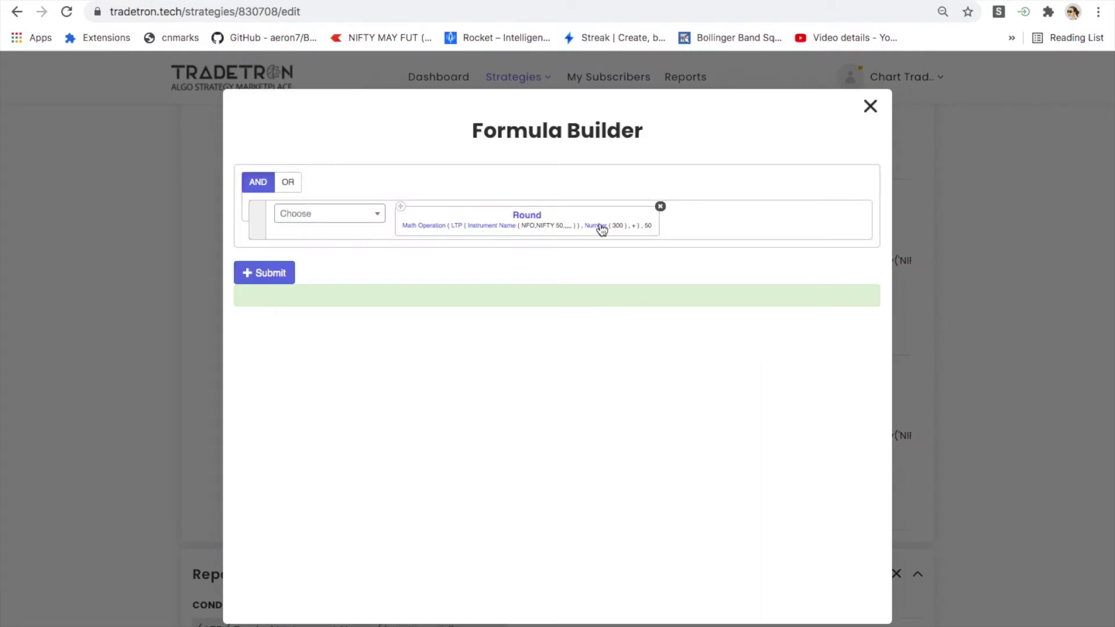
pyautogui.click(437, 232)
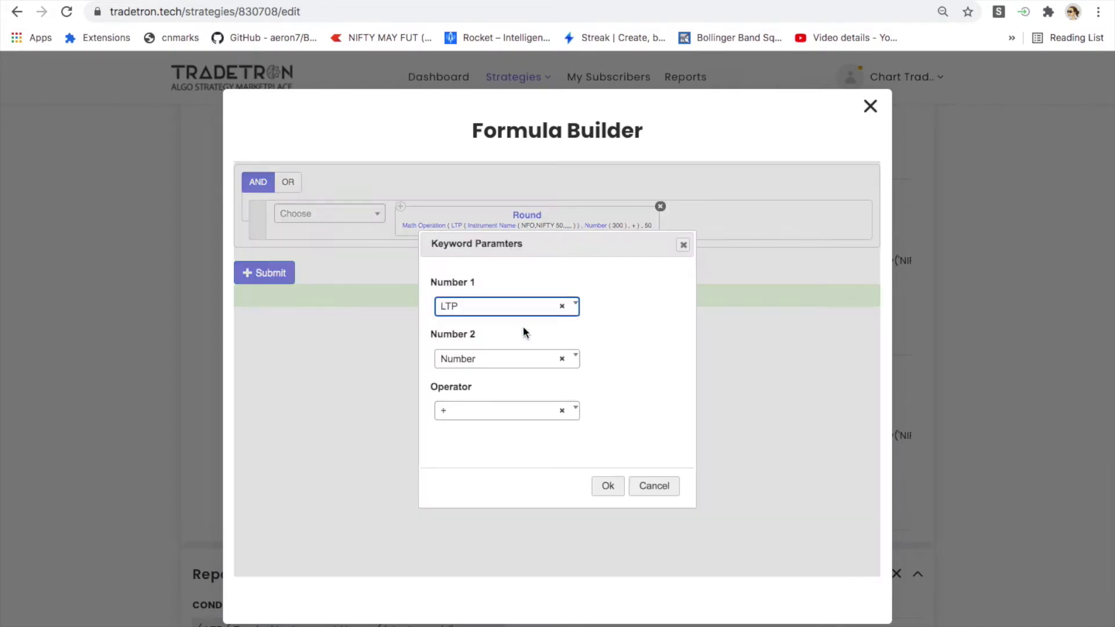
pyautogui.click(607, 486)
pyautogui.click(601, 226)
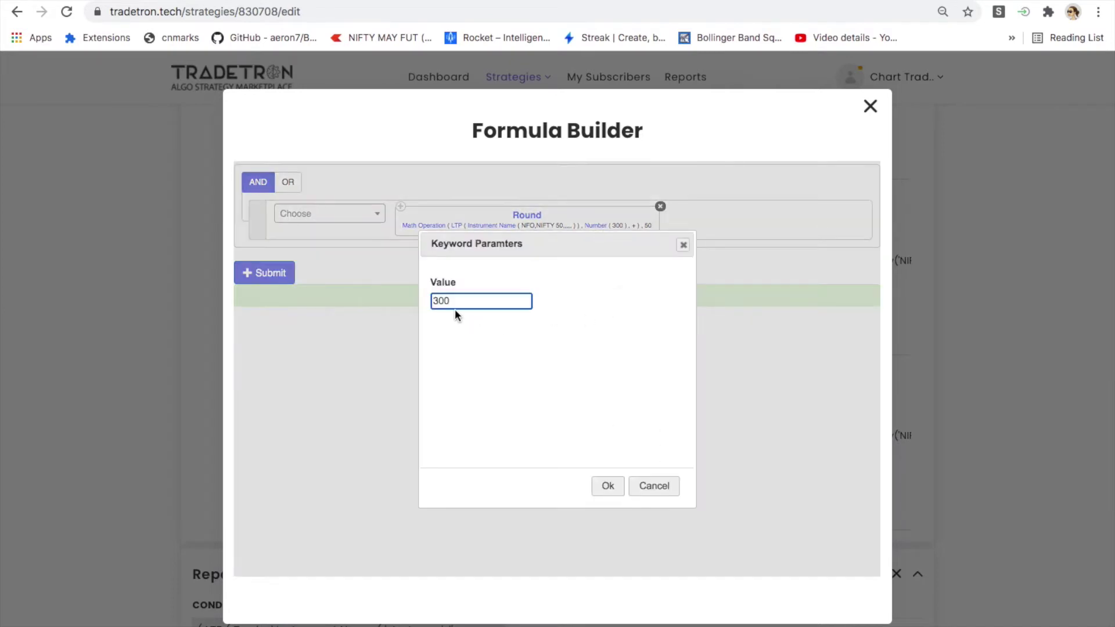
pyautogui.click(600, 490)
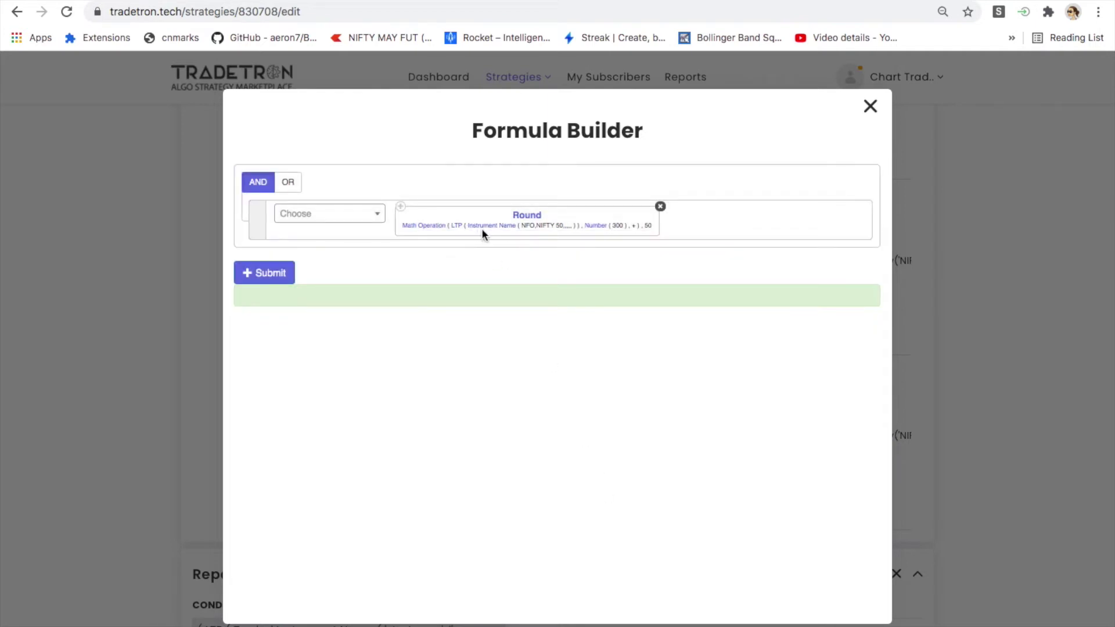
pyautogui.click(869, 108)
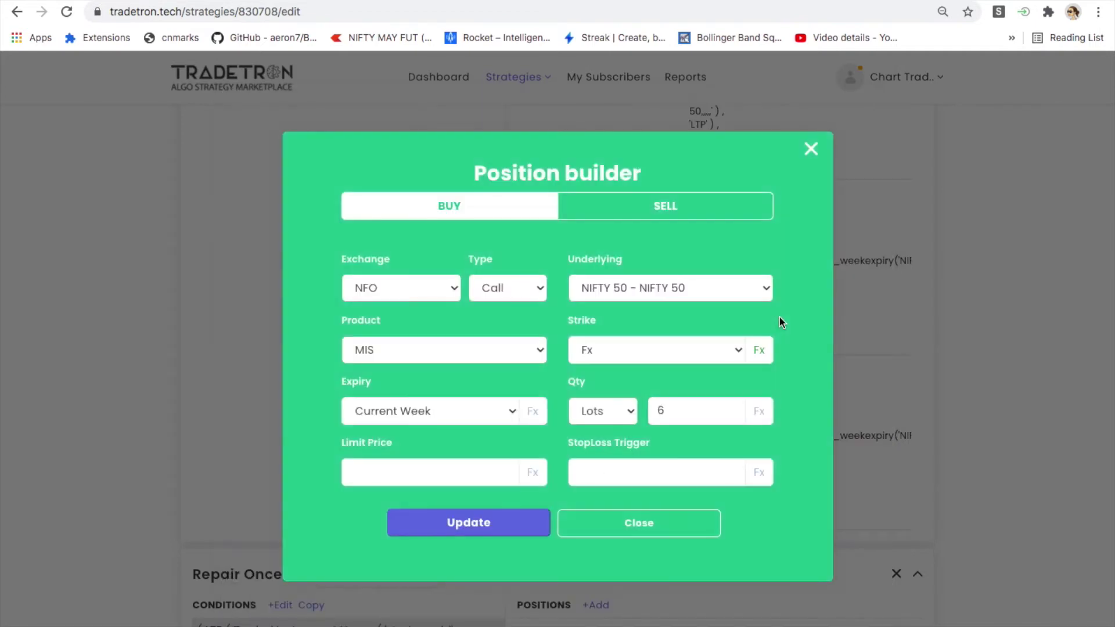
# Step: Close the buy call hedge, then open the NIFTY 50 buy put hedge and examine its strike formula's Round and Math Operation parameters
pyautogui.click(653, 528)
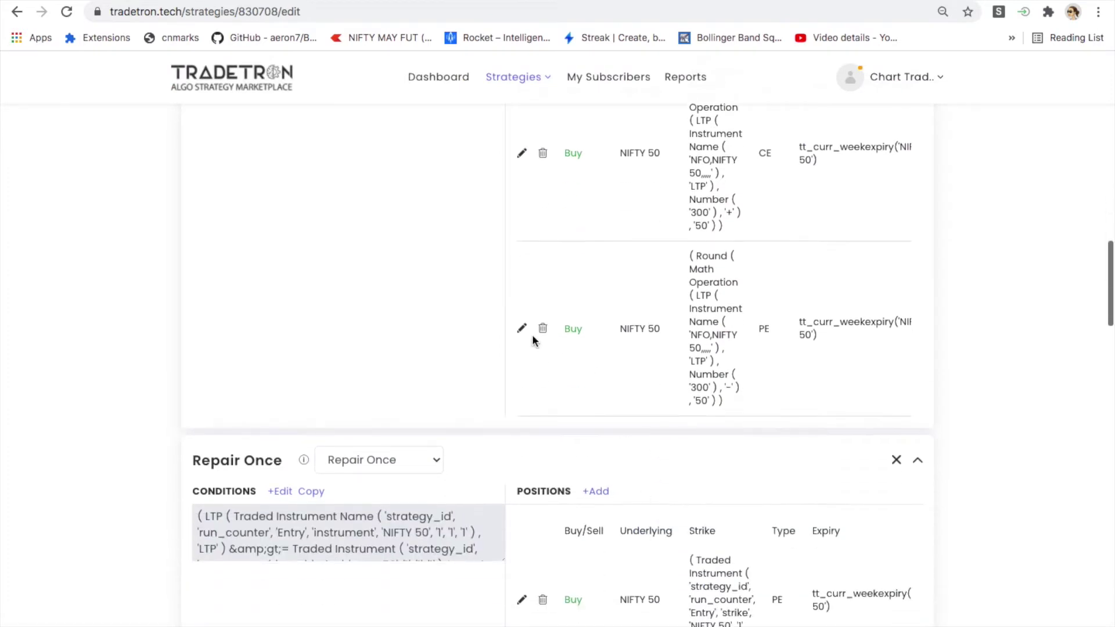
pyautogui.click(518, 326)
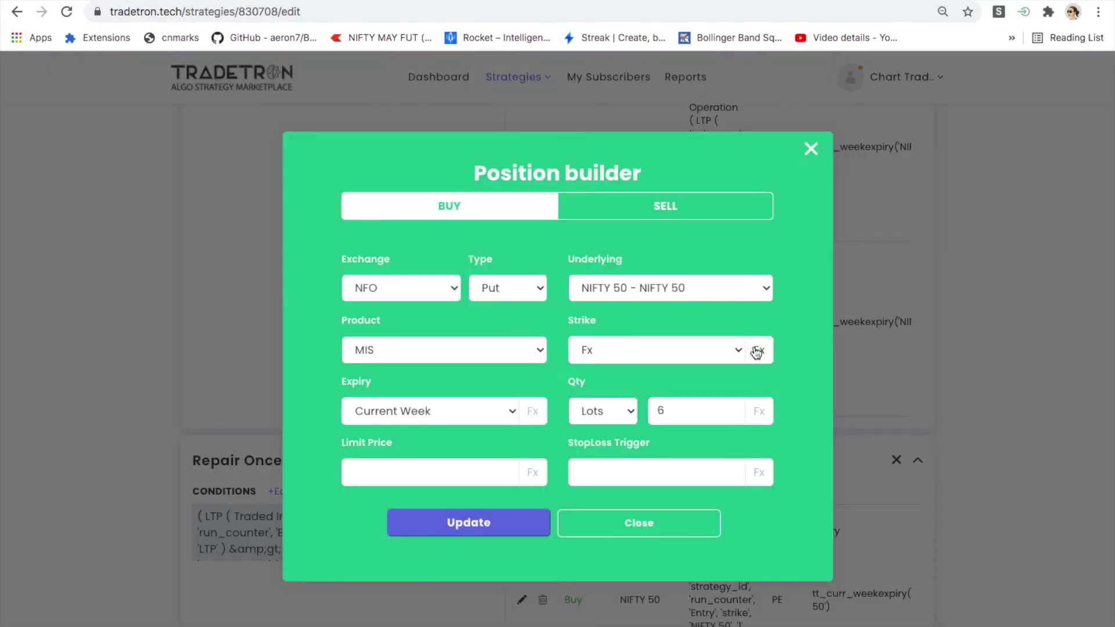
pyautogui.click(757, 350)
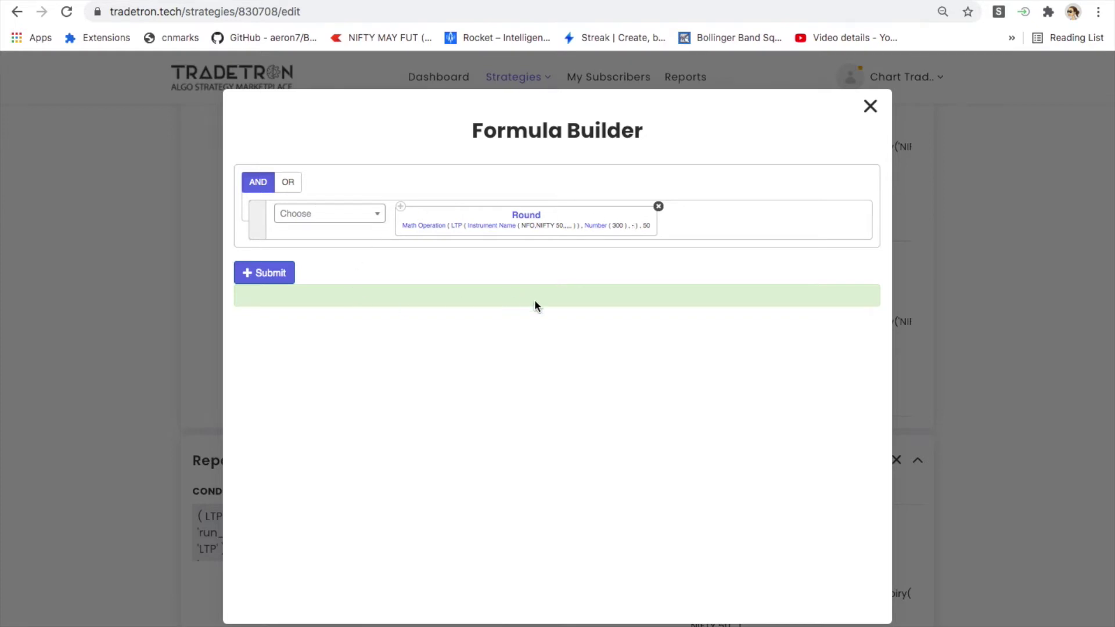
pyautogui.hotkey('ctrl', '+')
pyautogui.hotkey('ctrl', '+')
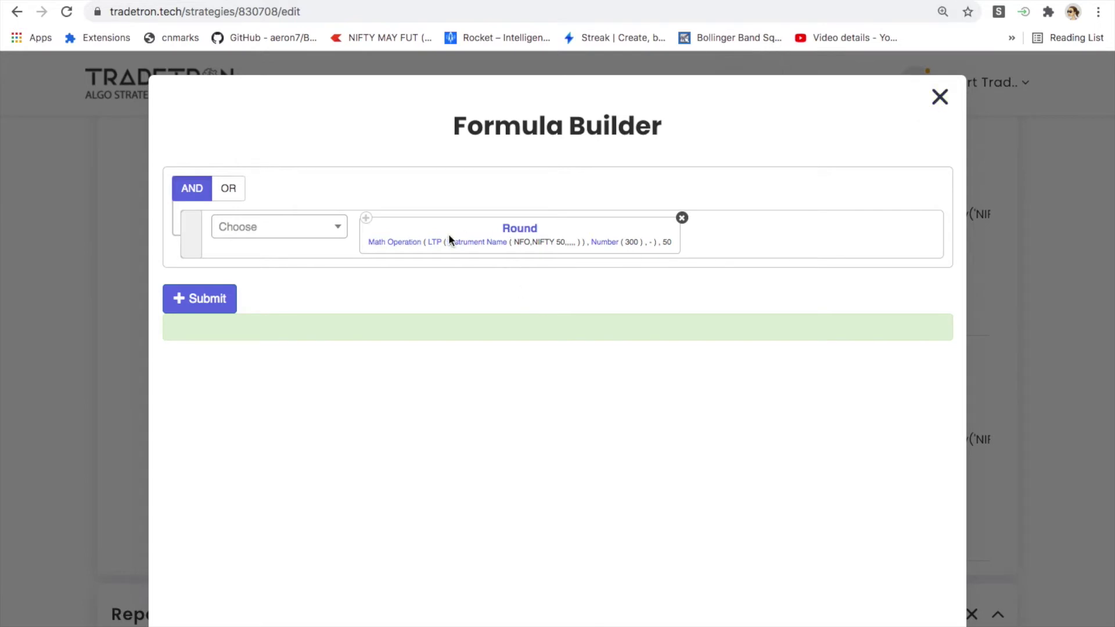
pyautogui.click(511, 235)
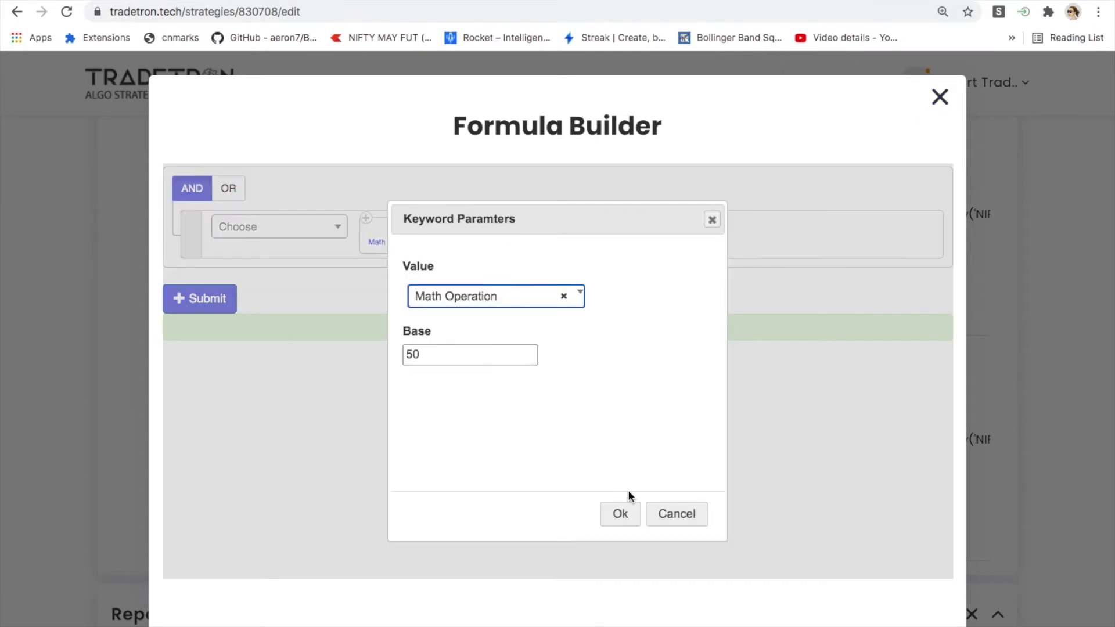
pyautogui.click(632, 510)
pyautogui.click(411, 242)
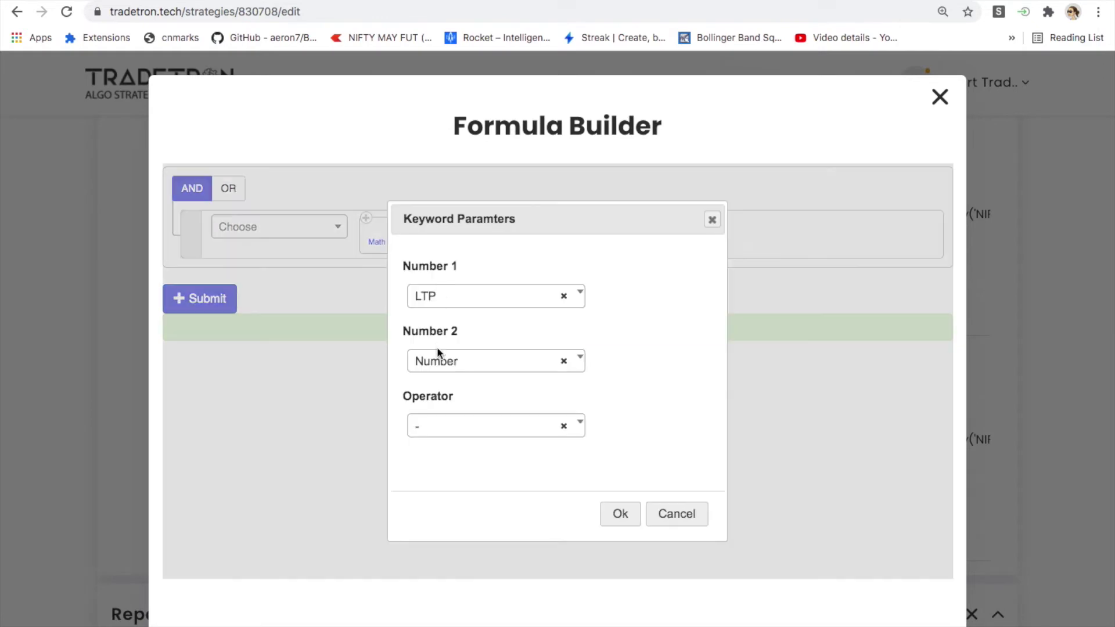
pyautogui.click(620, 516)
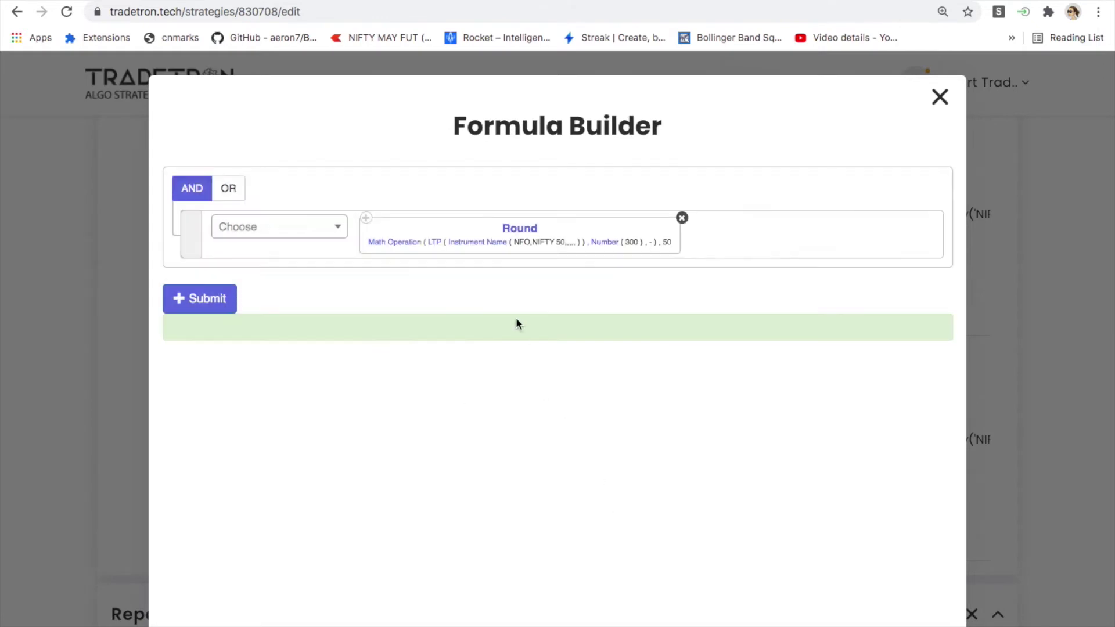
# Step: Inspect the instrument and number offset in the buy put's strike formula, then close the position without updating it
pyautogui.click(491, 243)
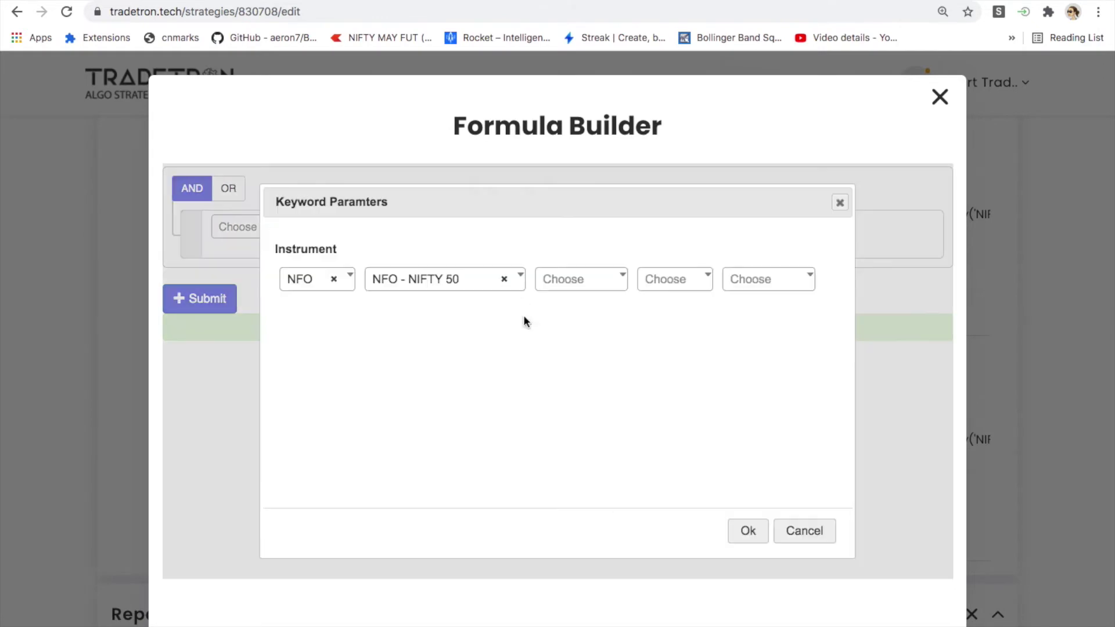
pyautogui.click(750, 531)
pyautogui.click(605, 243)
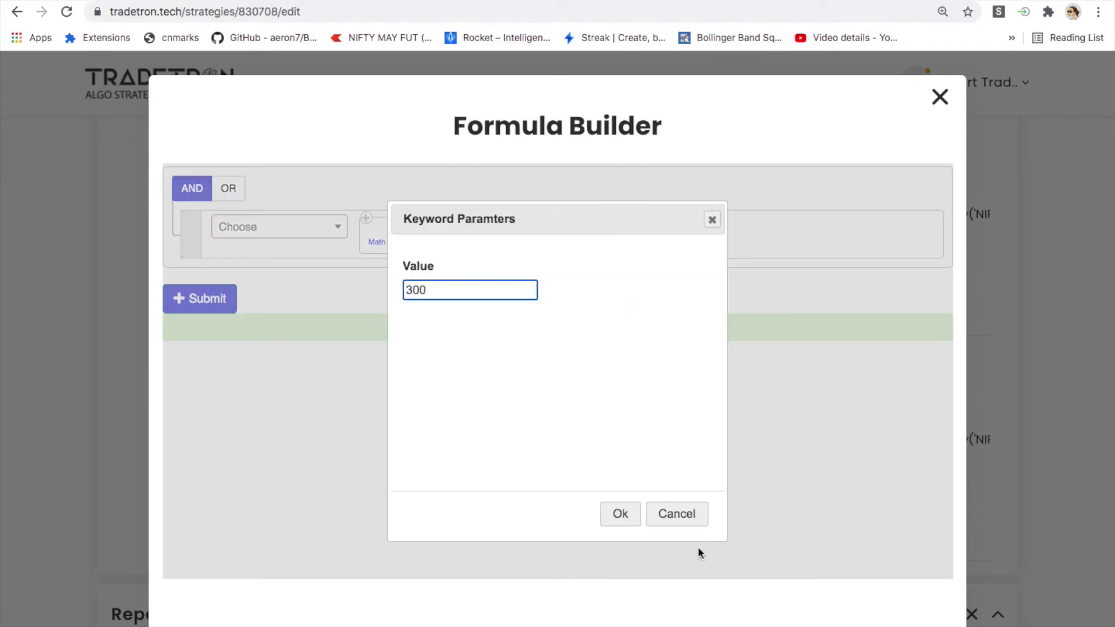
pyautogui.click(610, 521)
pyautogui.click(940, 97)
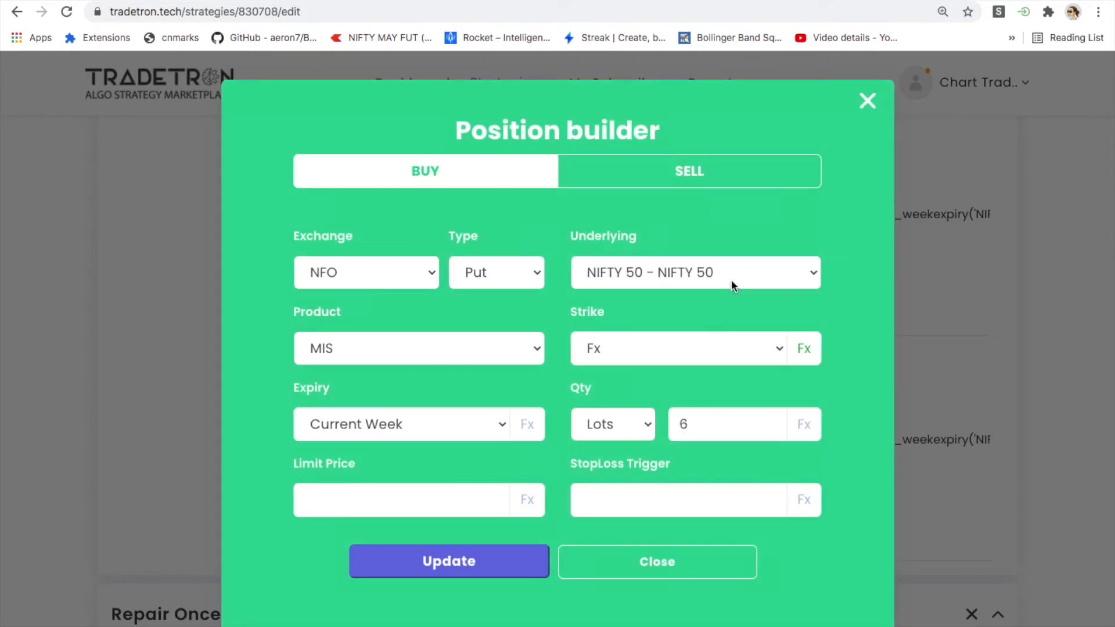
pyautogui.click(869, 99)
# Step: Review the sell and buy positions in the Set 1 entry list against the legs listed in the strategy description
pyautogui.scroll(1, 867, 294)
pyautogui.hotkey('ctrl', '-')
pyautogui.hotkey('ctrl', '-')
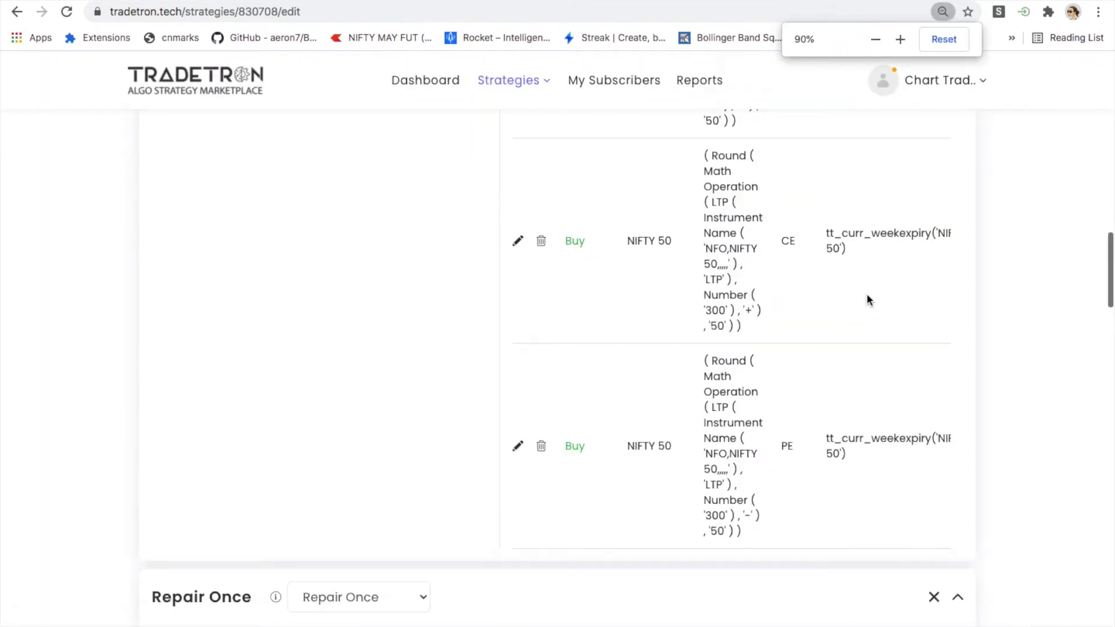
pyautogui.scroll(4, 850, 303)
pyautogui.scroll(3, 849, 298)
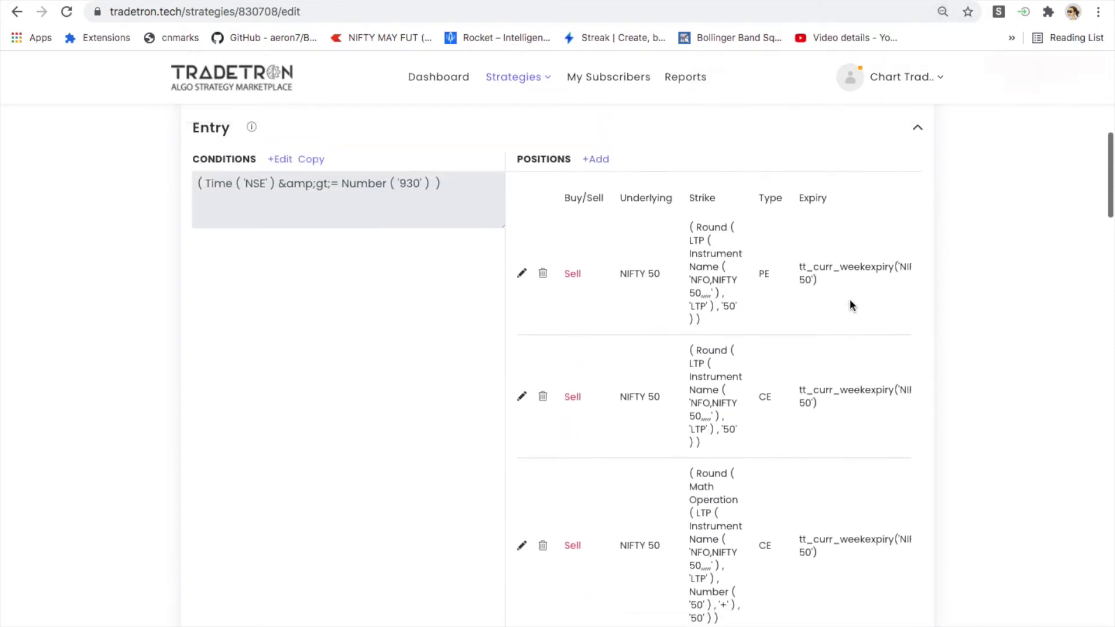
pyautogui.scroll(-2, 604, 436)
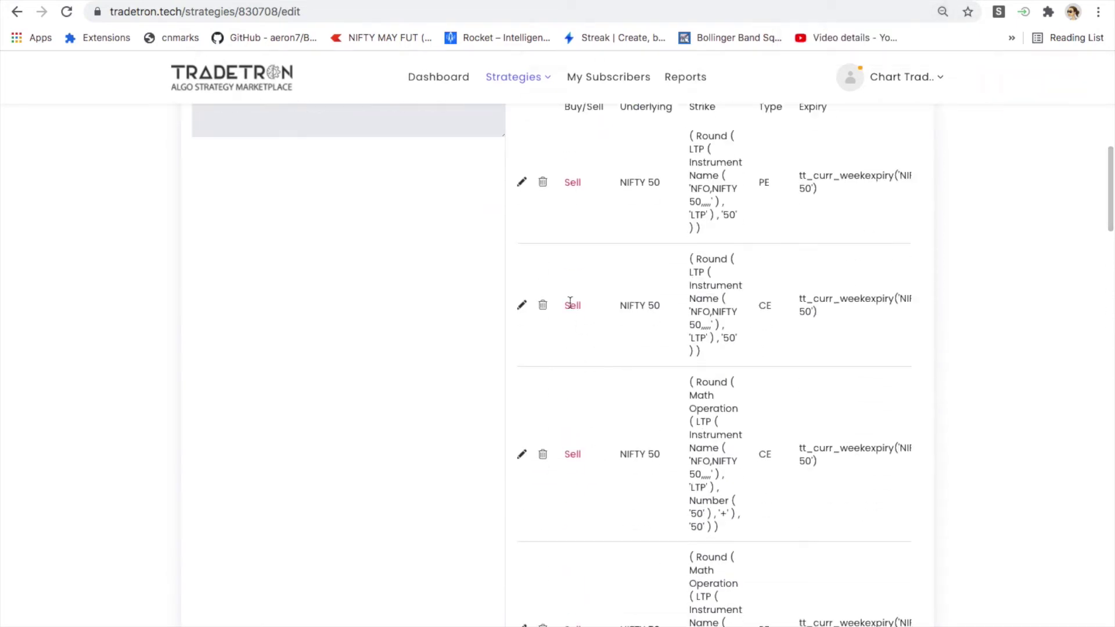
pyautogui.scroll(3, 609, 252)
pyautogui.scroll(-3, 567, 312)
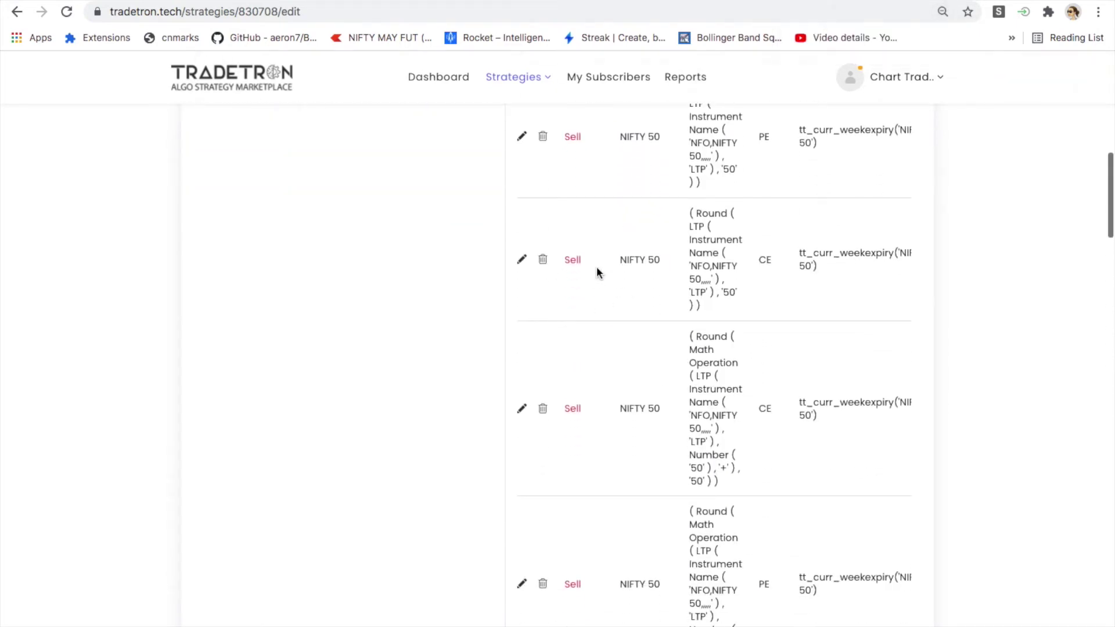
pyautogui.scroll(-10, 651, 514)
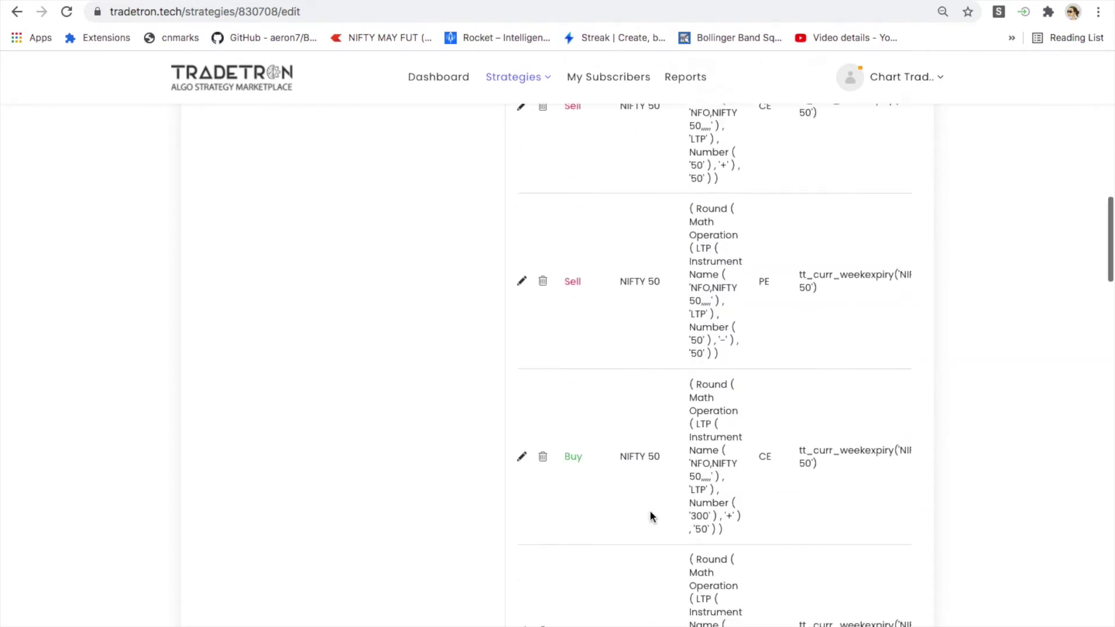
pyautogui.scroll(20, 685, 439)
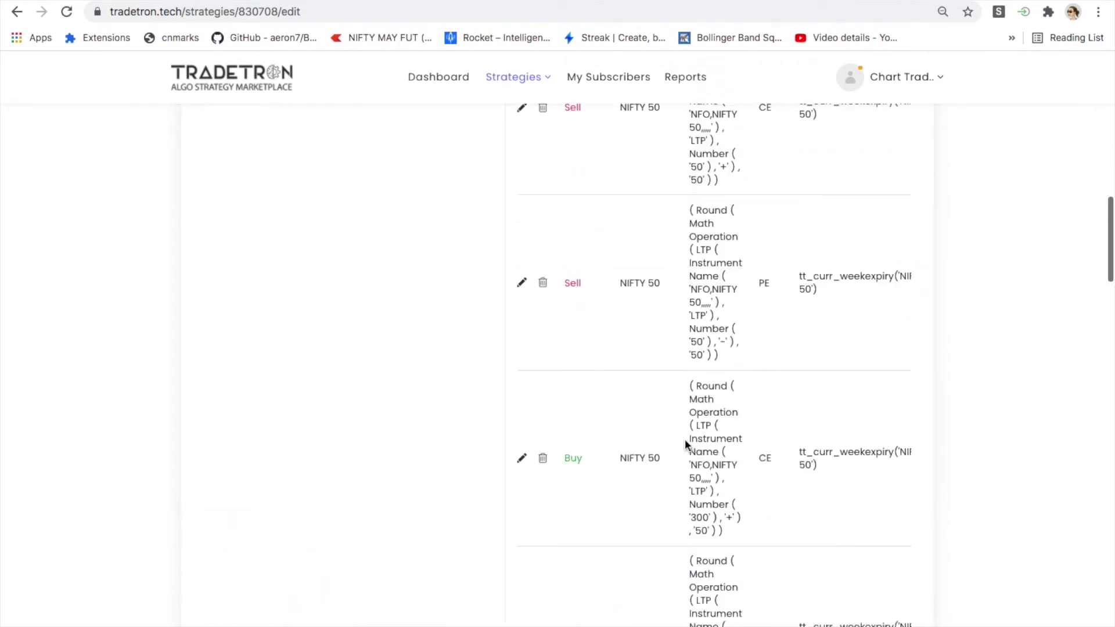
pyautogui.scroll(-1, 686, 441)
pyautogui.click(389, 408)
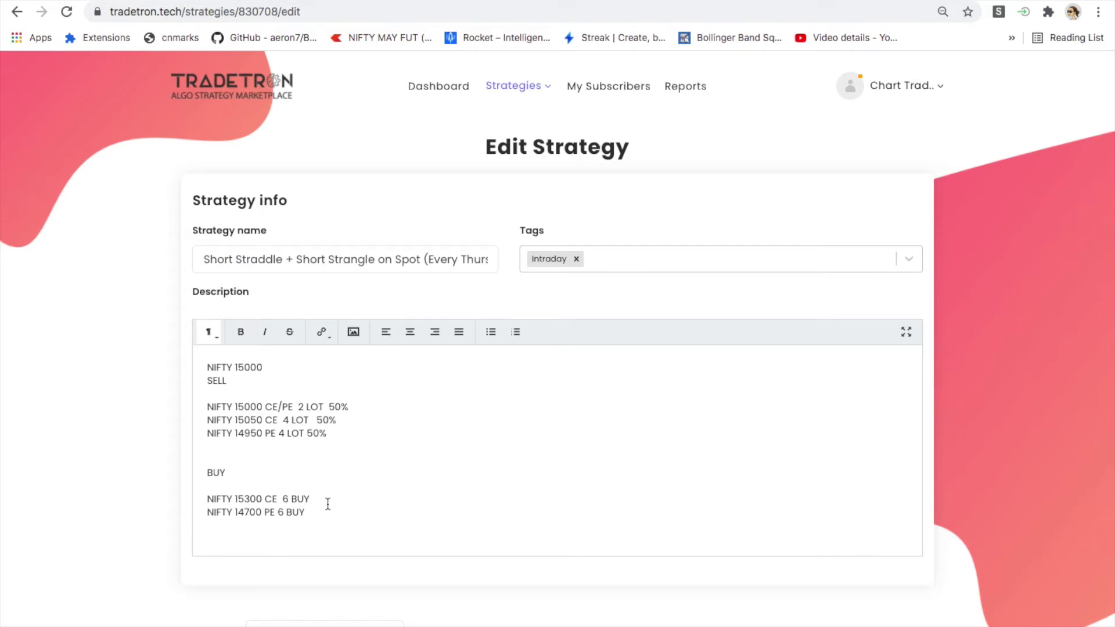
# Step: Open the Universal Exit condition, examine its NSE time rule, and close it without submitting changes
pyautogui.scroll(-15, 344, 477)
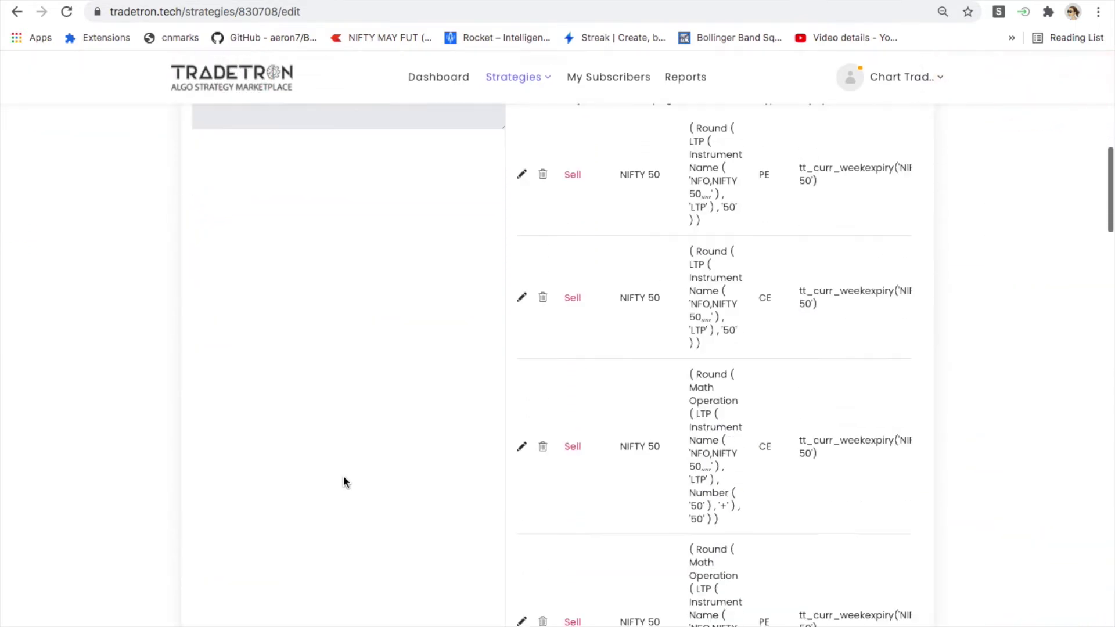
pyautogui.scroll(-12, 344, 475)
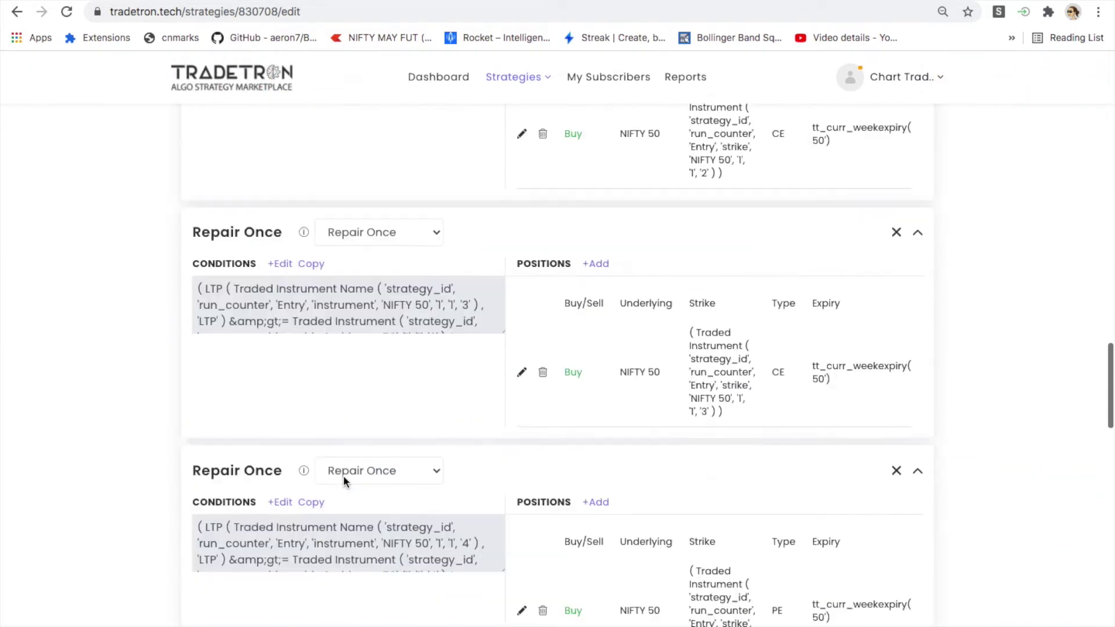
pyautogui.scroll(2, 343, 475)
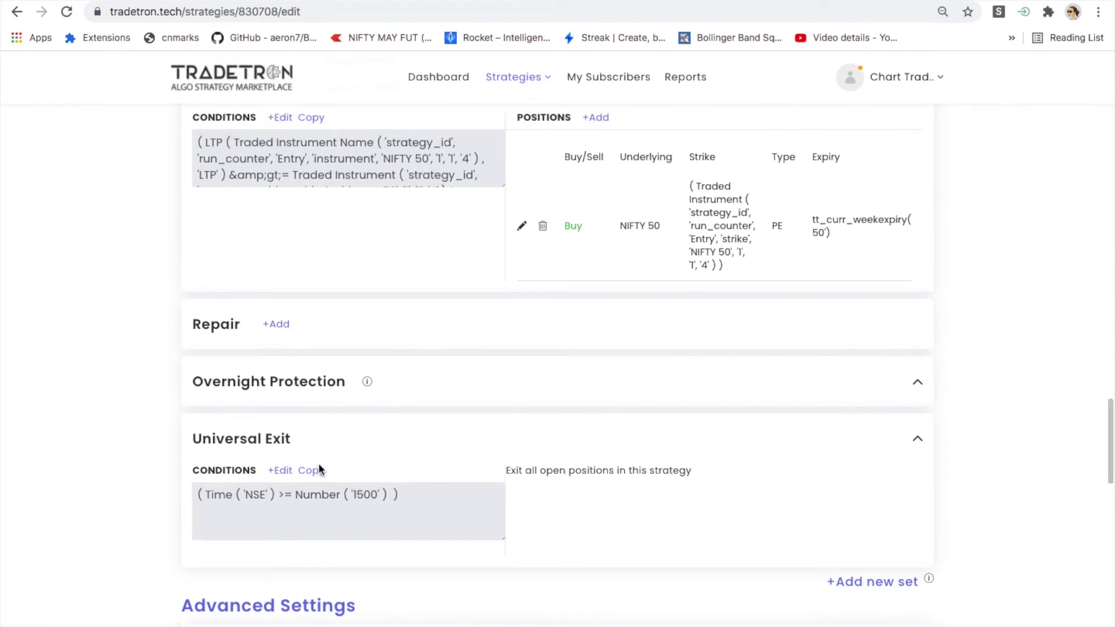
pyautogui.click(281, 471)
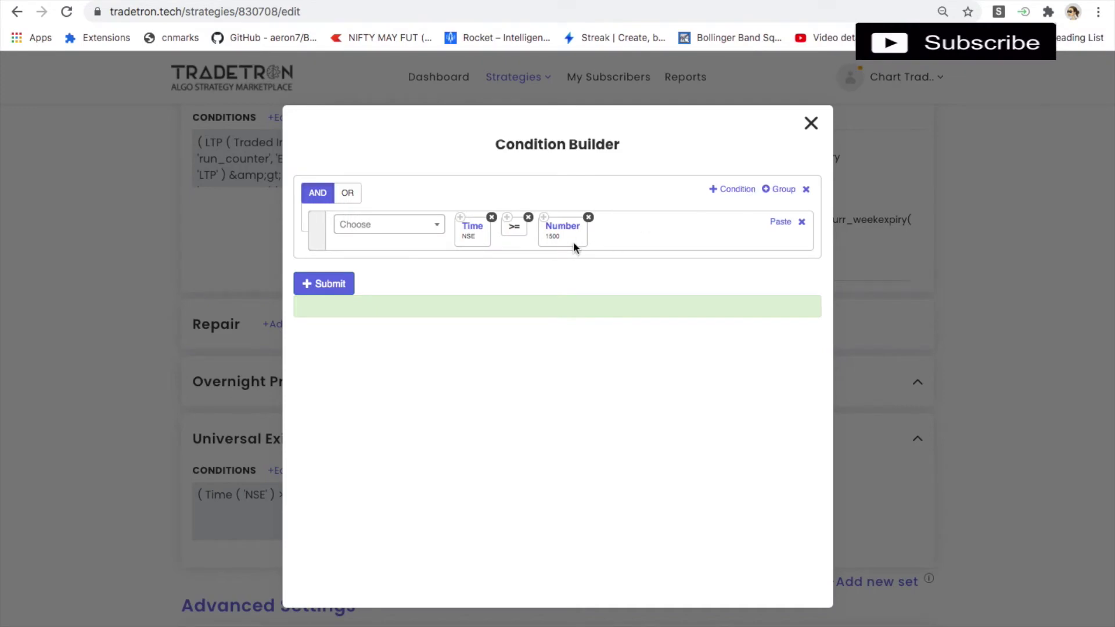
pyautogui.click(811, 124)
# Step: Review the Repair Once blocks and the 50% values given for the sell legs in the strategy description
pyautogui.scroll(2, 649, 317)
pyautogui.scroll(12, 648, 314)
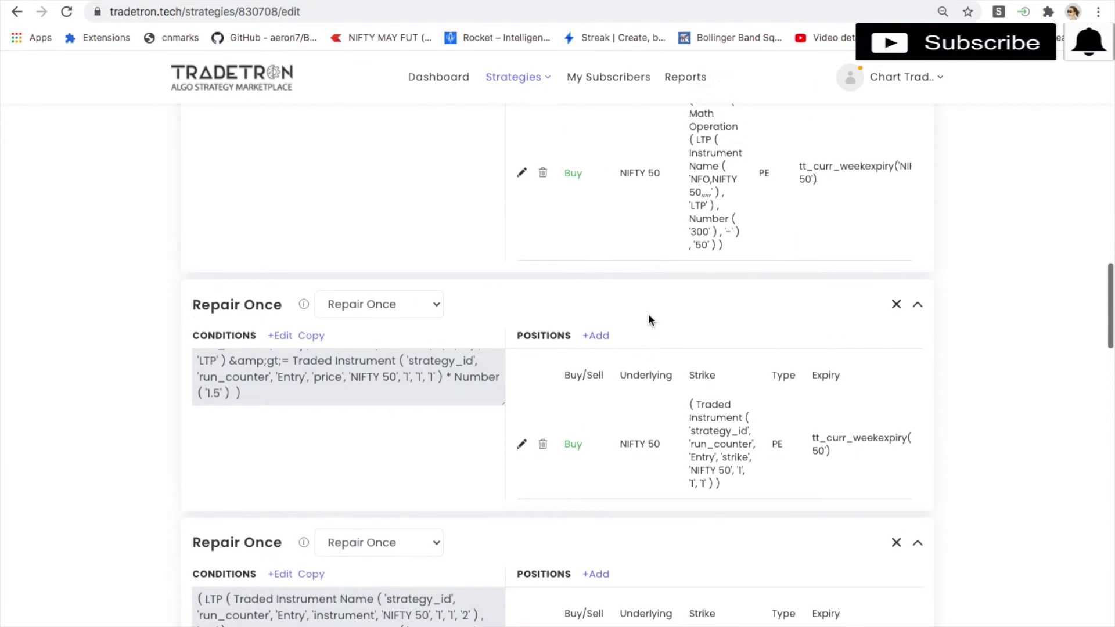
pyautogui.scroll(4, 648, 314)
pyautogui.scroll(-8, 649, 314)
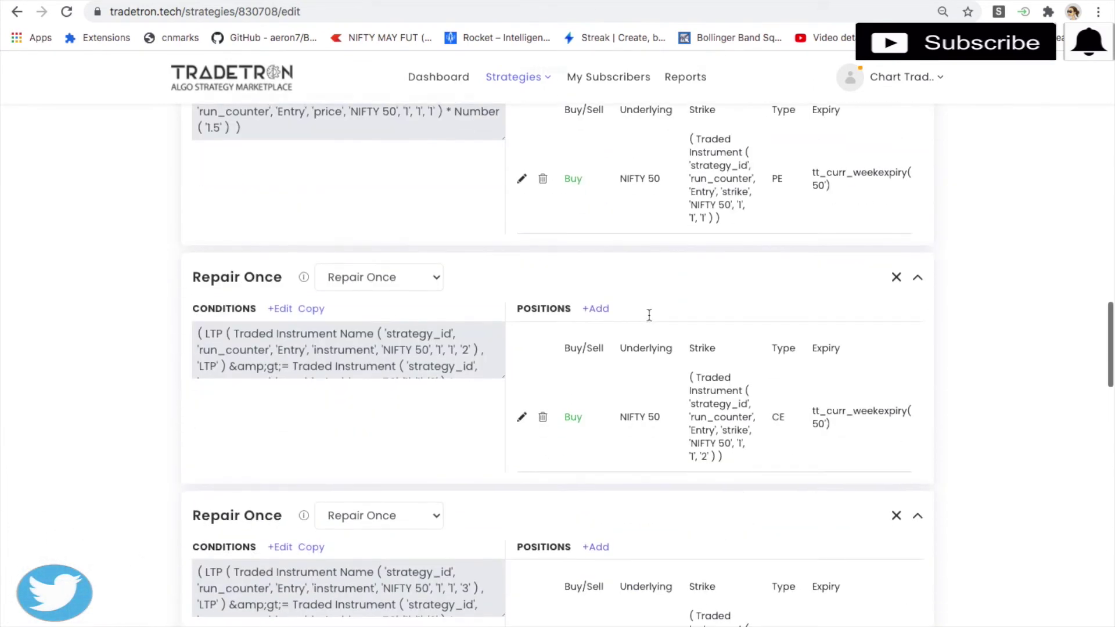
pyautogui.scroll(20, 649, 315)
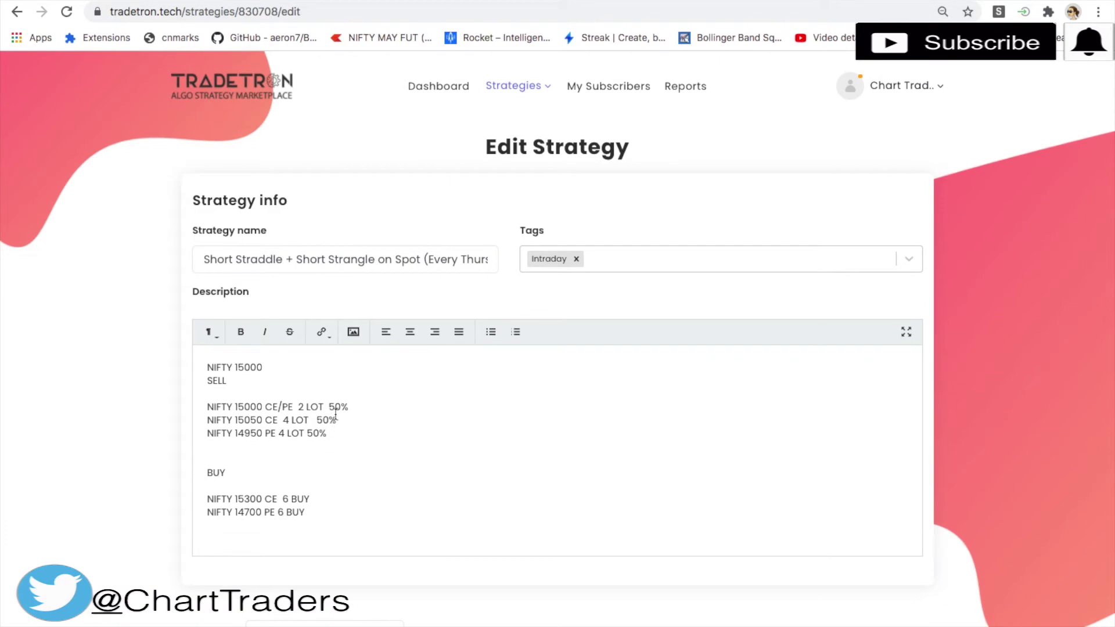
# Step: Open the first Repair Once condition, examine its Traded Instrument Name parameters down to the leg number, and close it without submitting
pyautogui.scroll(-14, 343, 431)
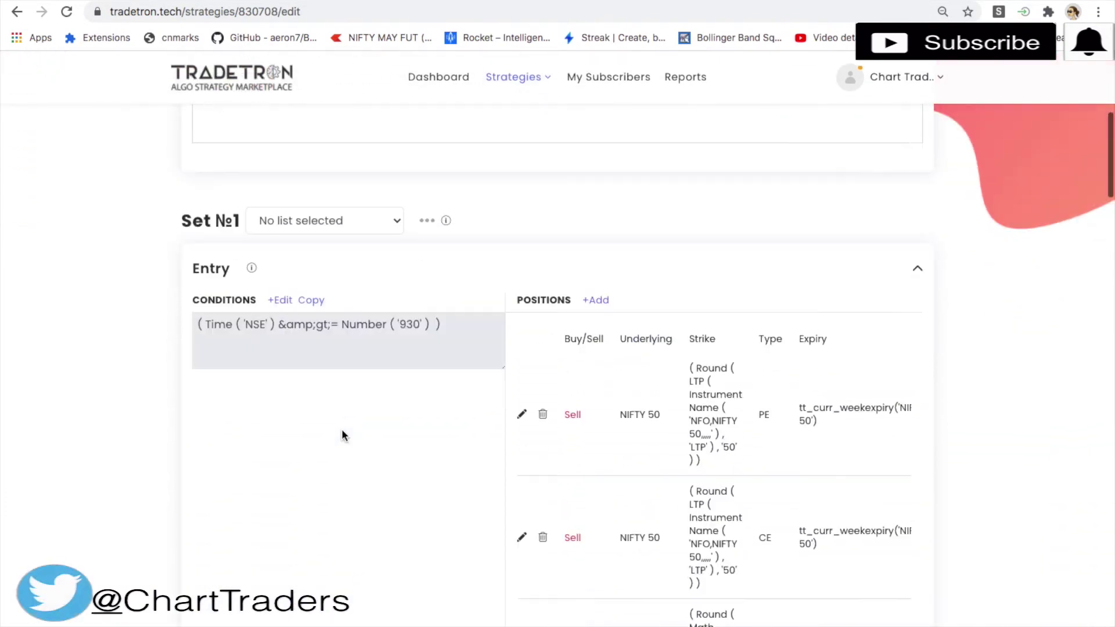
pyautogui.scroll(-10, 342, 436)
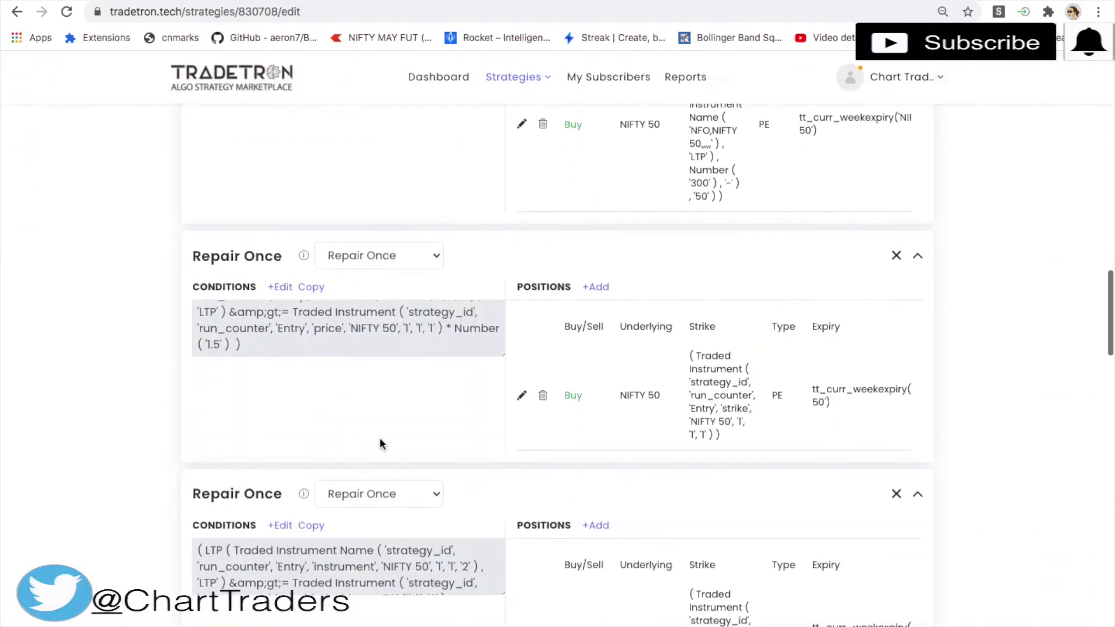
pyautogui.click(280, 286)
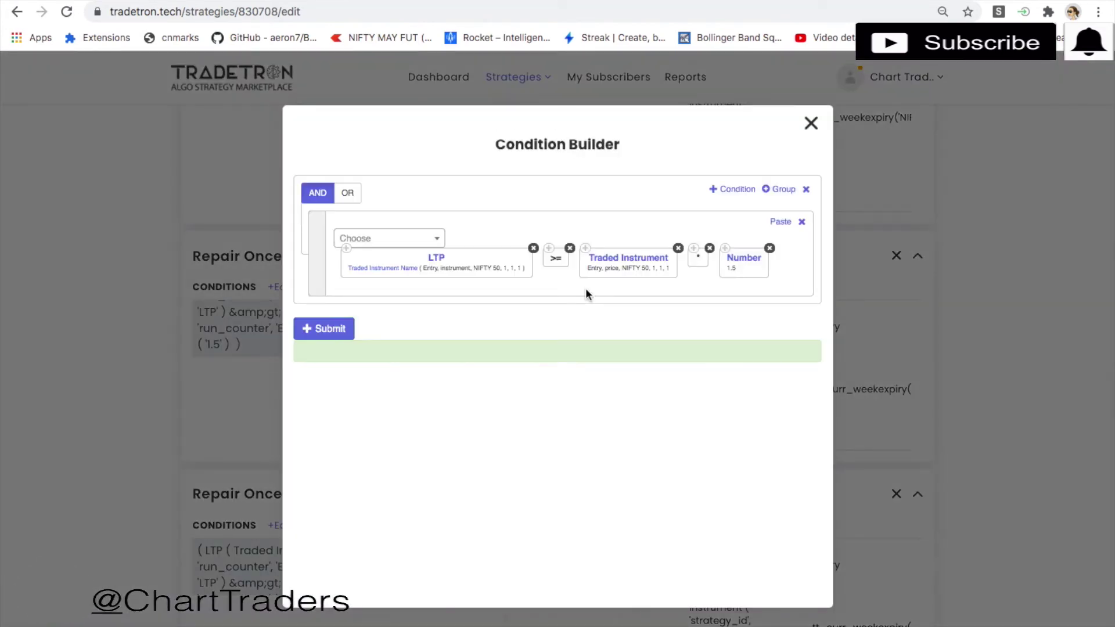
pyautogui.hotkey('ctrl', '+')
pyautogui.hotkey('ctrl', '+')
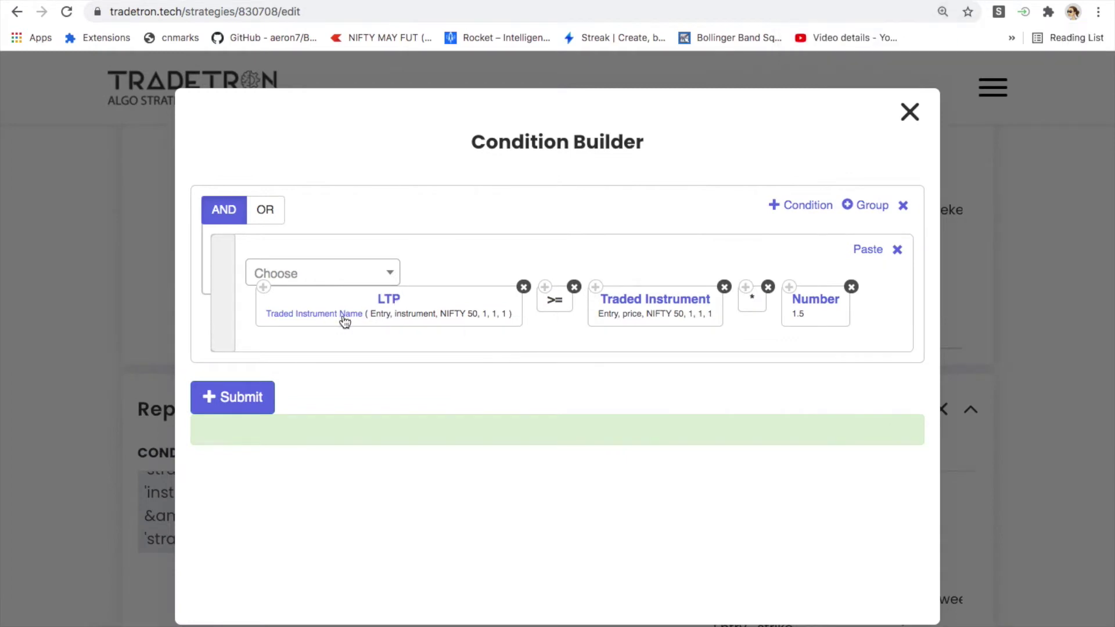
pyautogui.click(450, 319)
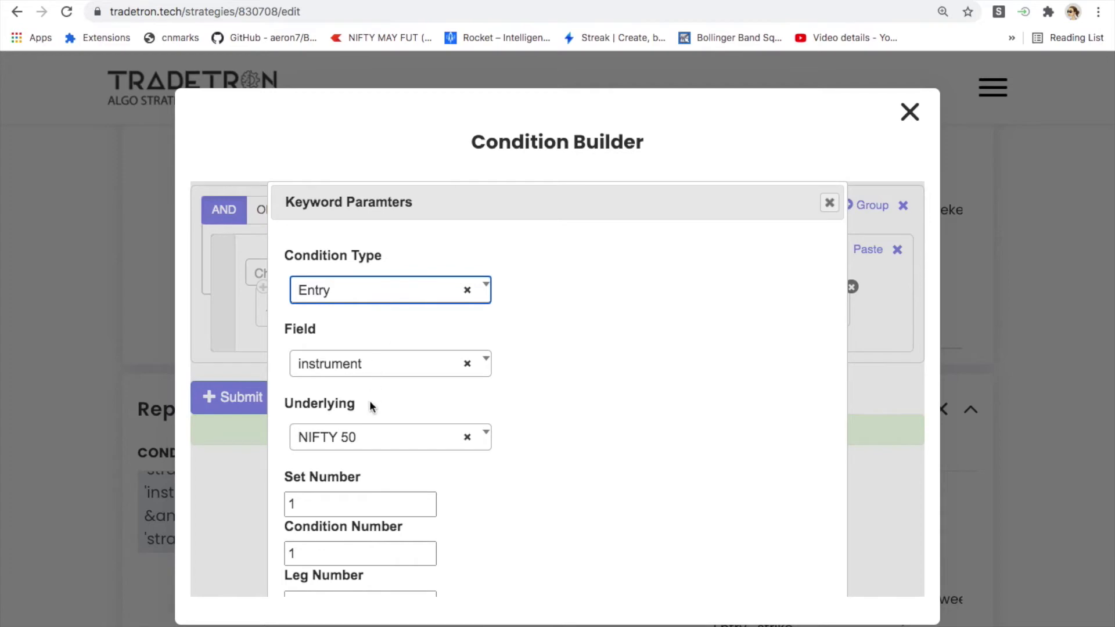
pyautogui.scroll(-2, 407, 489)
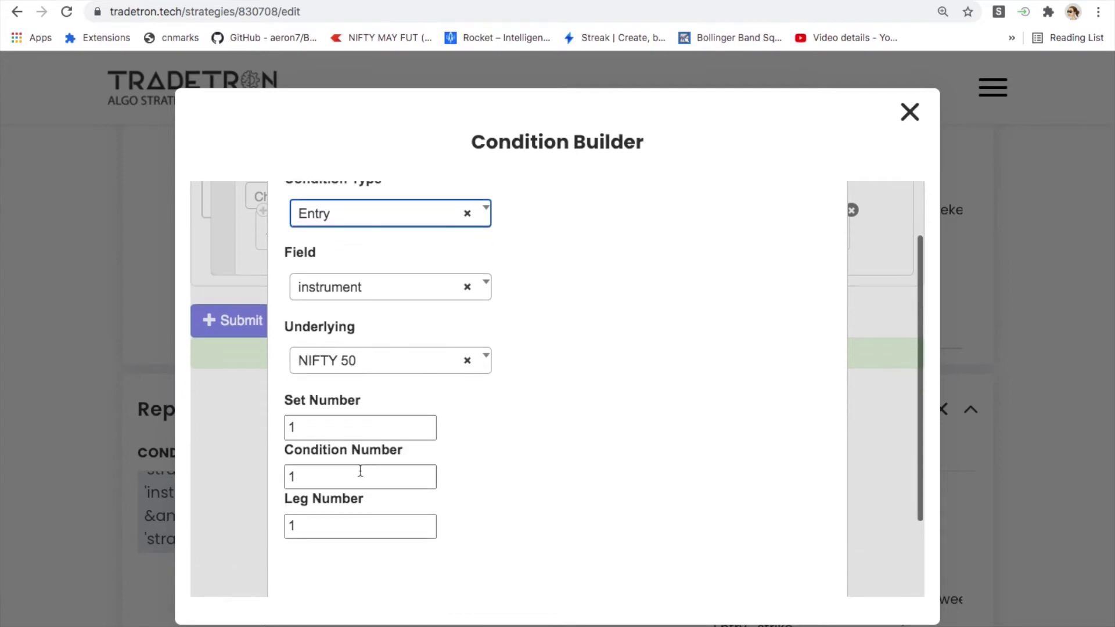
pyautogui.click(918, 108)
# Step: Check the order of the entry positions in Set 1 against the leg number referenced in the first Repair Once block
pyautogui.scroll(10, 876, 271)
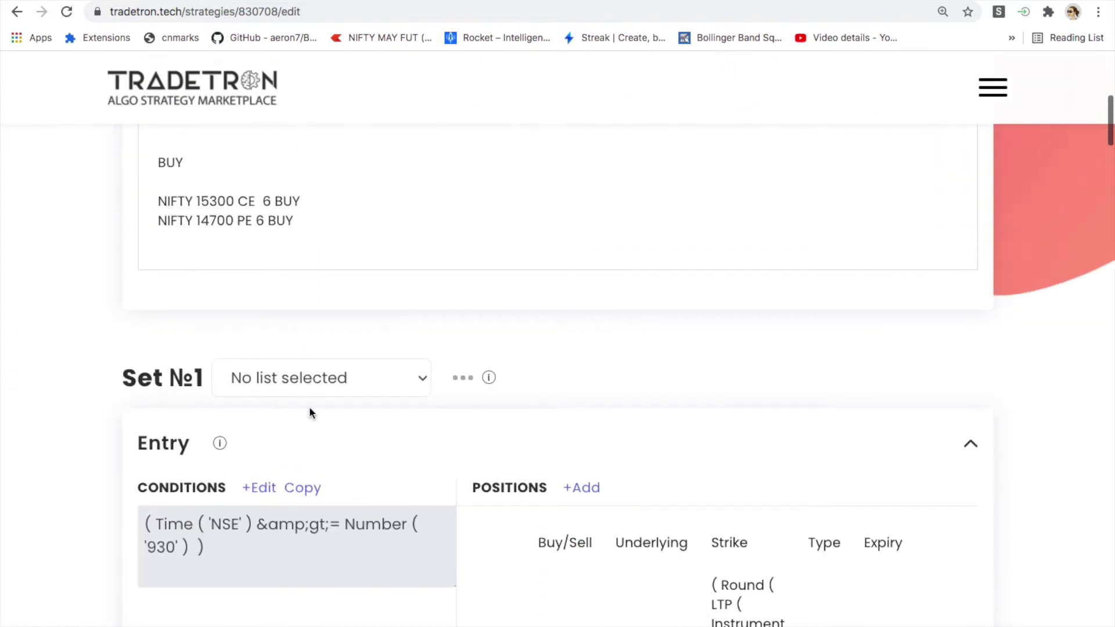
pyautogui.scroll(-4, 428, 465)
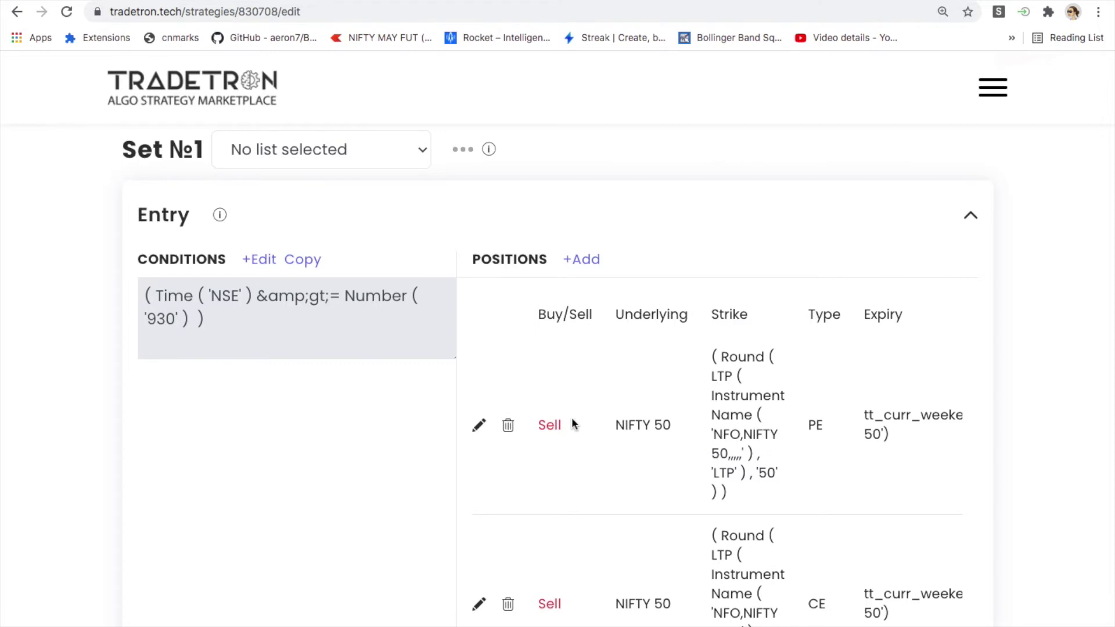
pyautogui.scroll(-3, 532, 440)
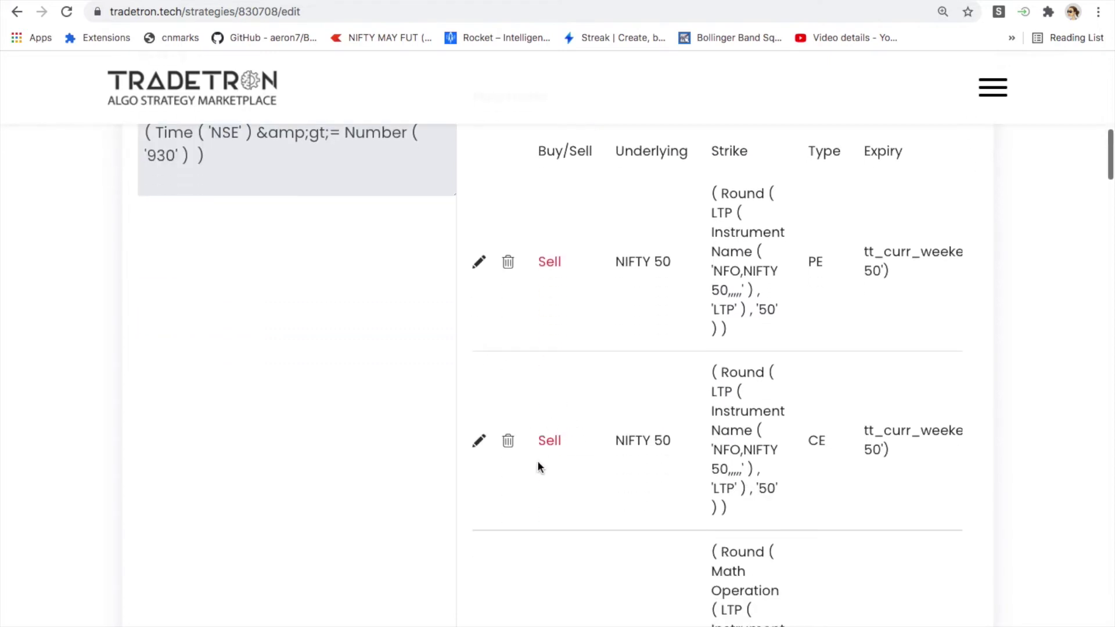
pyautogui.scroll(-7, 563, 470)
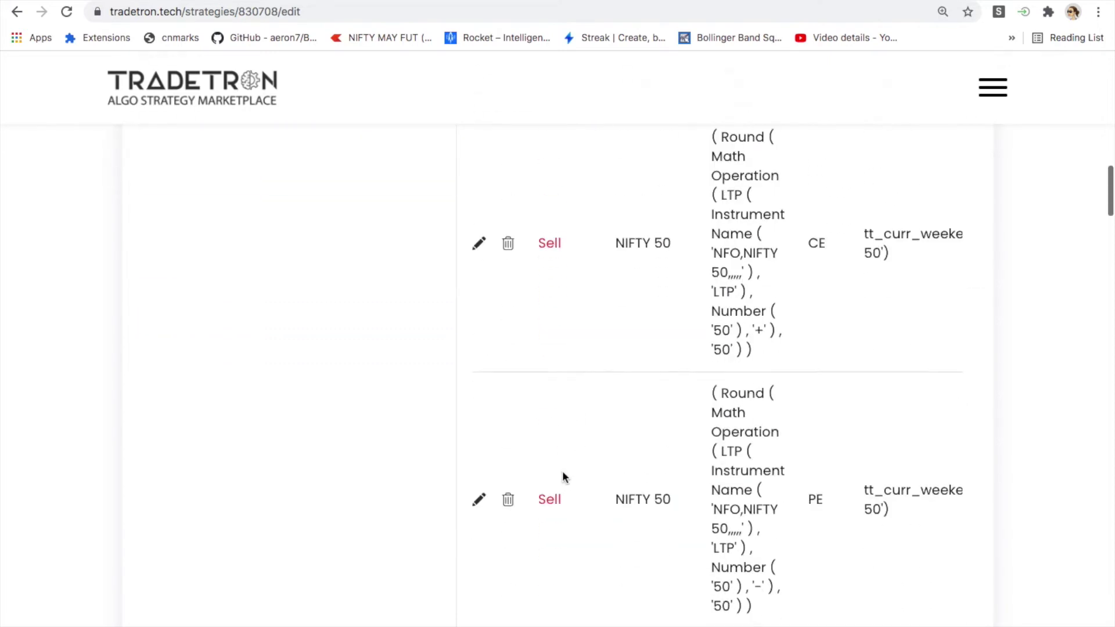
pyautogui.scroll(-12, 521, 489)
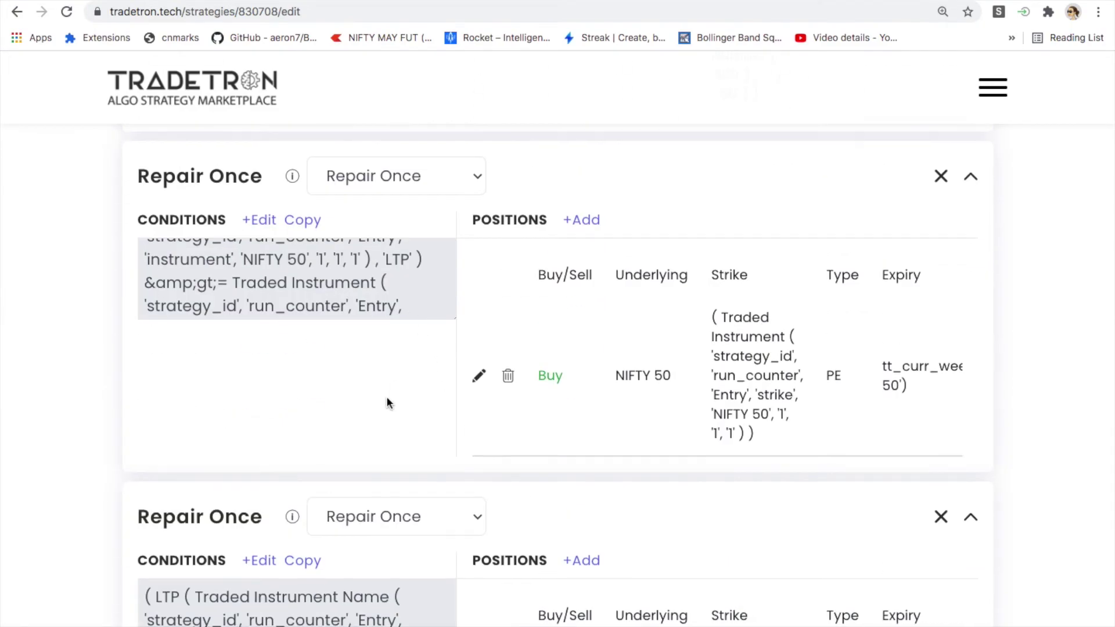
# Step: Reopen the first Repair Once condition, examine how the leg's LTP is compared with its traded entry price times 1.5, and close it without submitting
pyautogui.scroll(-3, 387, 400)
pyautogui.scroll(4, 387, 399)
pyautogui.scroll(1, 386, 396)
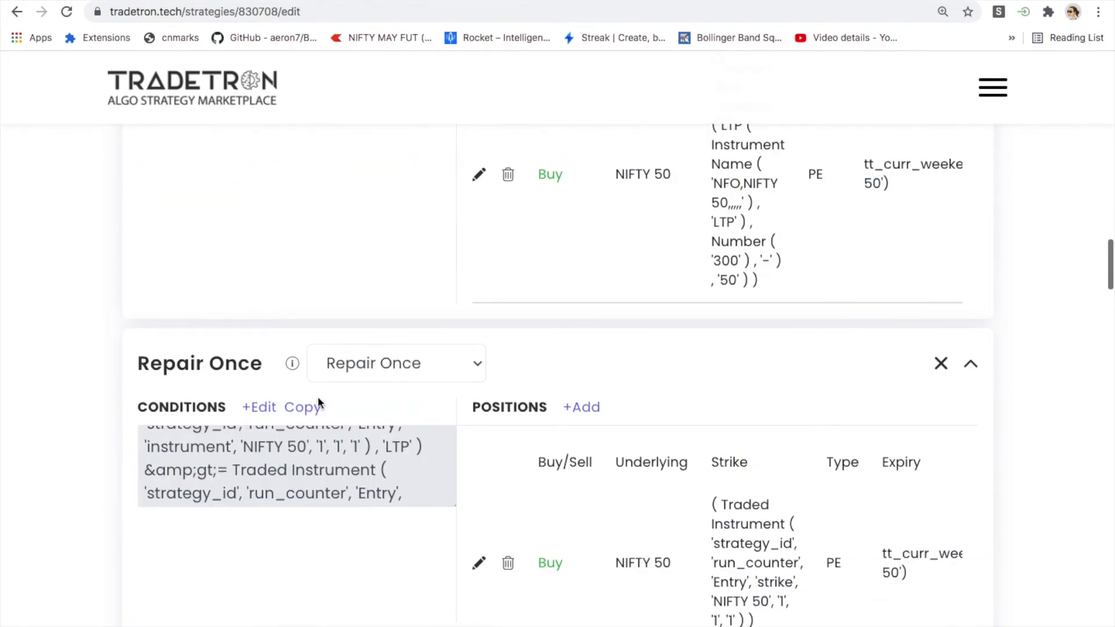
pyautogui.click(269, 406)
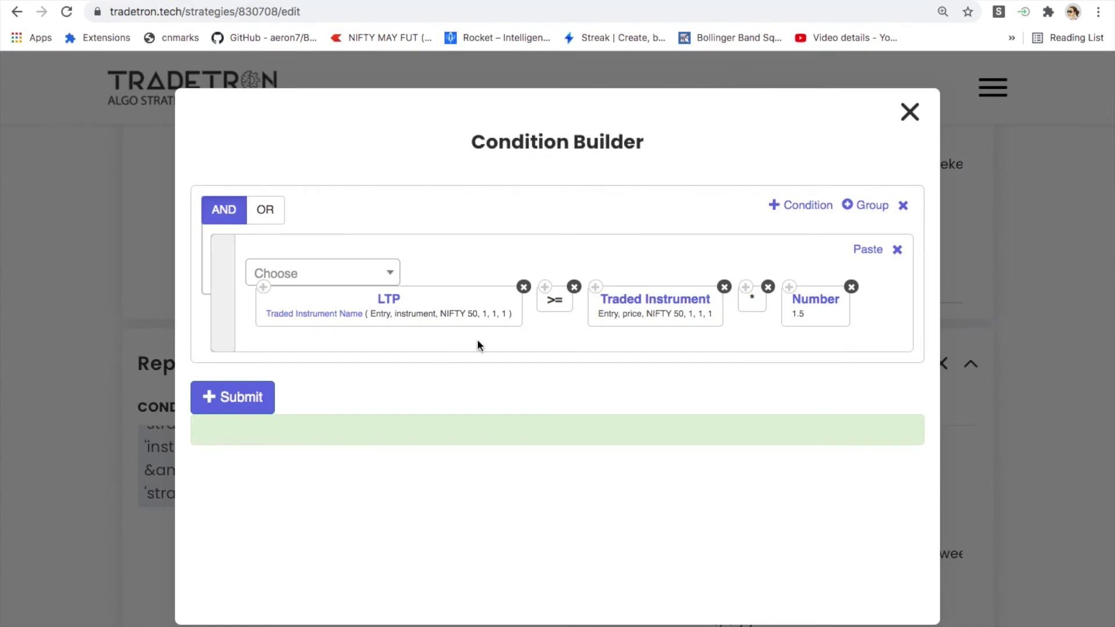
pyautogui.hotkey('ctrl', '-')
pyautogui.hotkey('ctrl', '+')
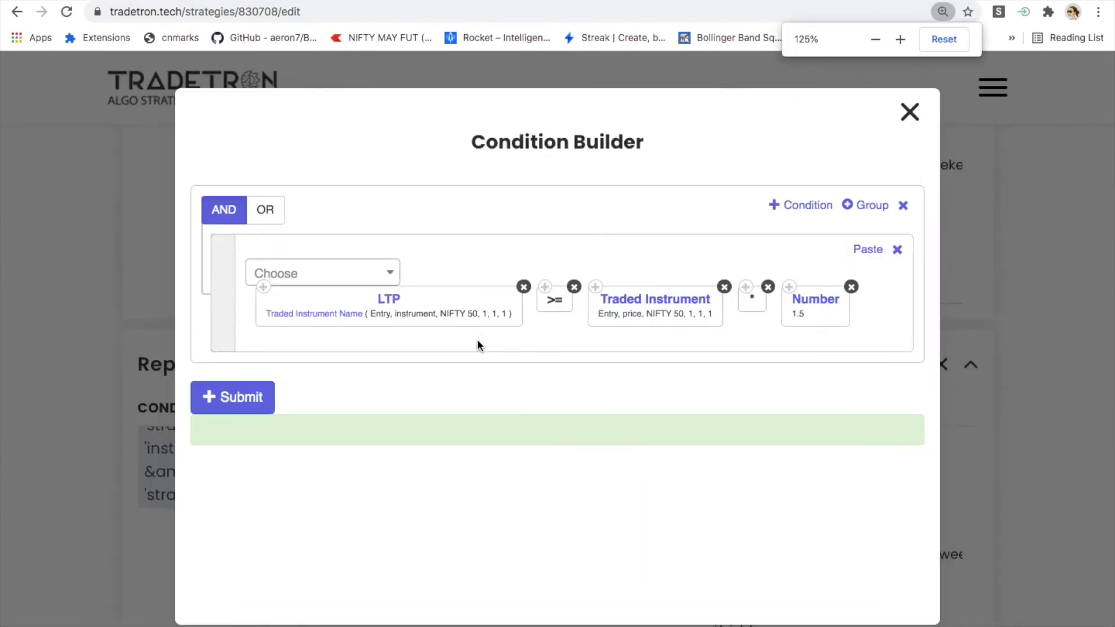
pyautogui.click(399, 284)
pyautogui.moveTo(367, 311); pyautogui.dragTo(455, 309)
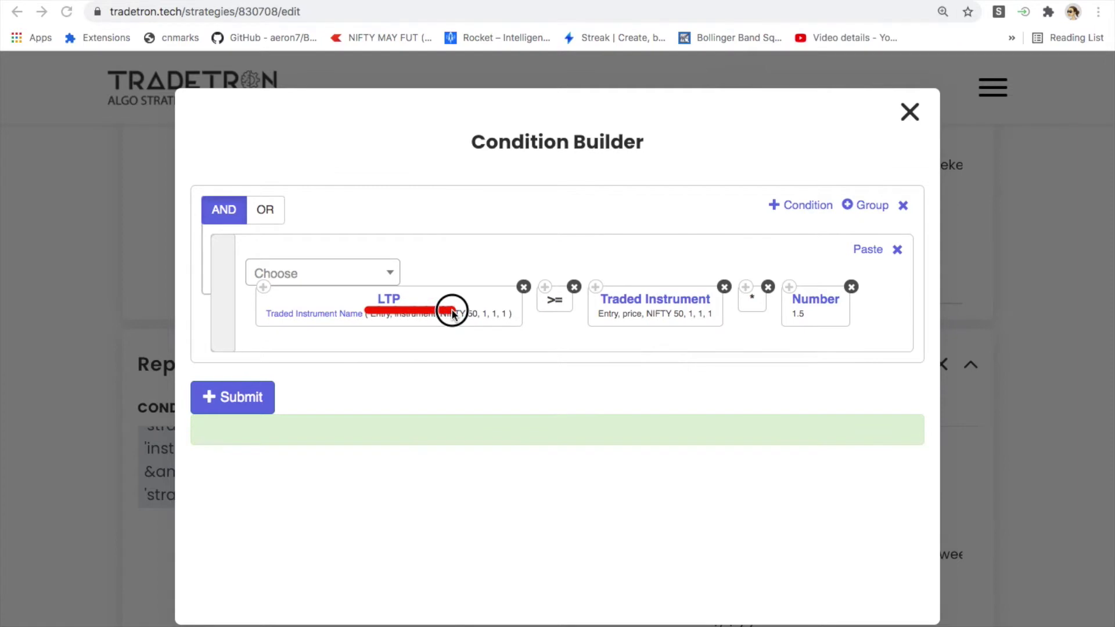
pyautogui.moveTo(268, 326)
pyautogui.mouseDown()
pyautogui.moveTo(517, 319)
pyautogui.moveTo(361, 299)
pyautogui.moveTo(249, 316)
pyautogui.moveTo(446, 323)
pyautogui.mouseUp()
pyautogui.moveTo(538, 317)
pyautogui.mouseDown()
pyautogui.moveTo(734, 308)
pyautogui.moveTo(614, 277)
pyautogui.moveTo(590, 302)
pyautogui.moveTo(677, 326)
pyautogui.moveTo(733, 312)
pyautogui.moveTo(642, 268)
pyautogui.moveTo(583, 340)
pyautogui.mouseUp()
pyautogui.click(637, 335)
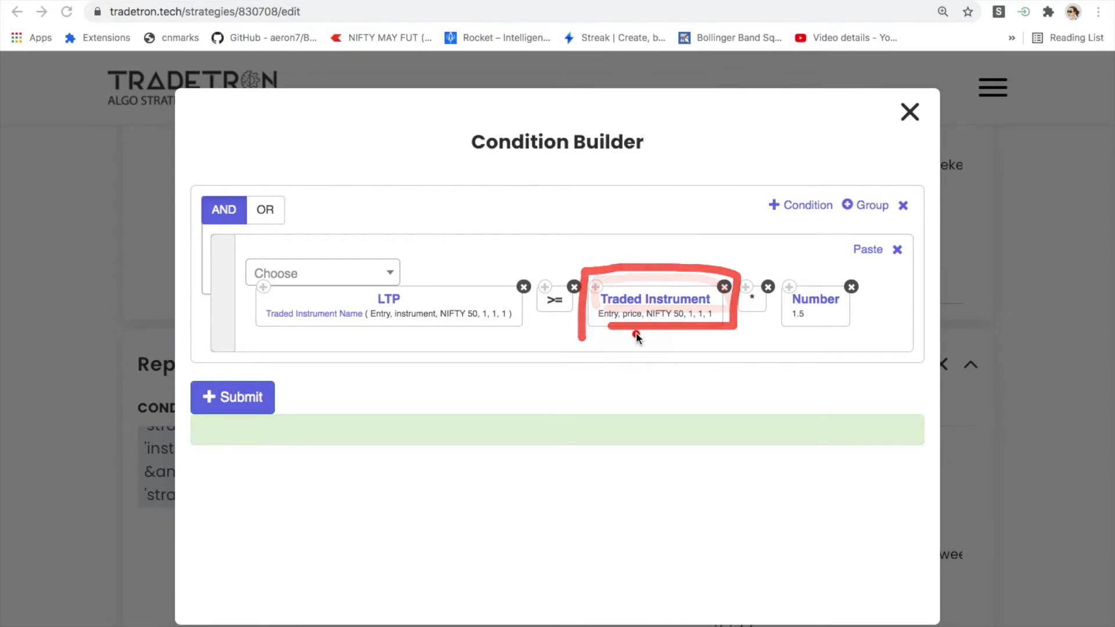
pyautogui.click(910, 112)
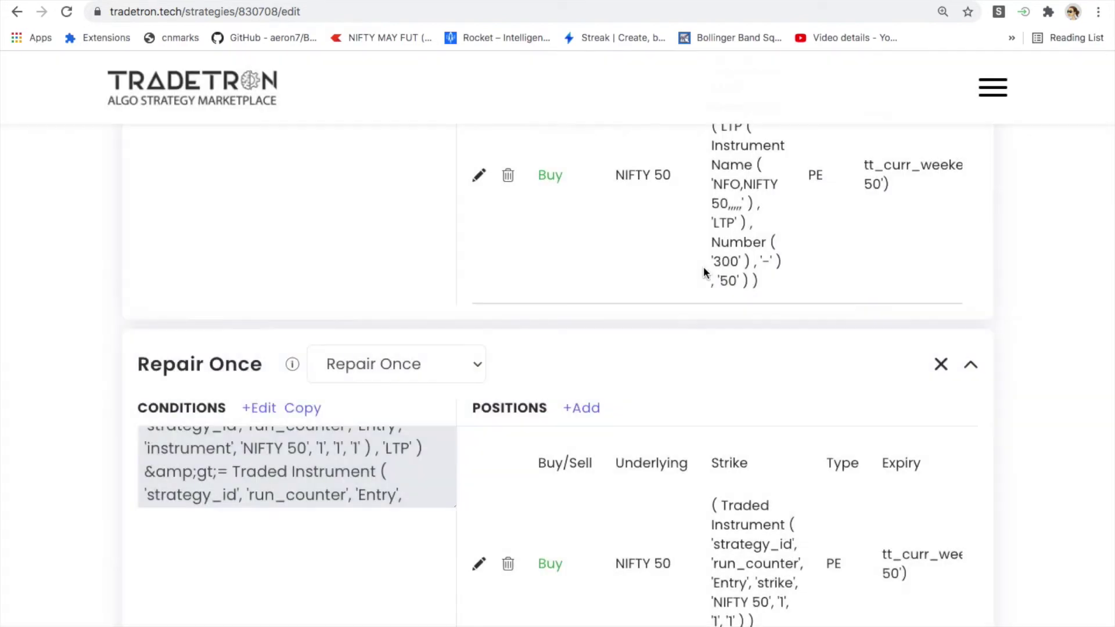
# Step: Review the 50% stop-loss values of the NIFTY 15000 and 15050 sell legs in the strategy description
pyautogui.scroll(5, 703, 267)
pyautogui.scroll(10, 702, 267)
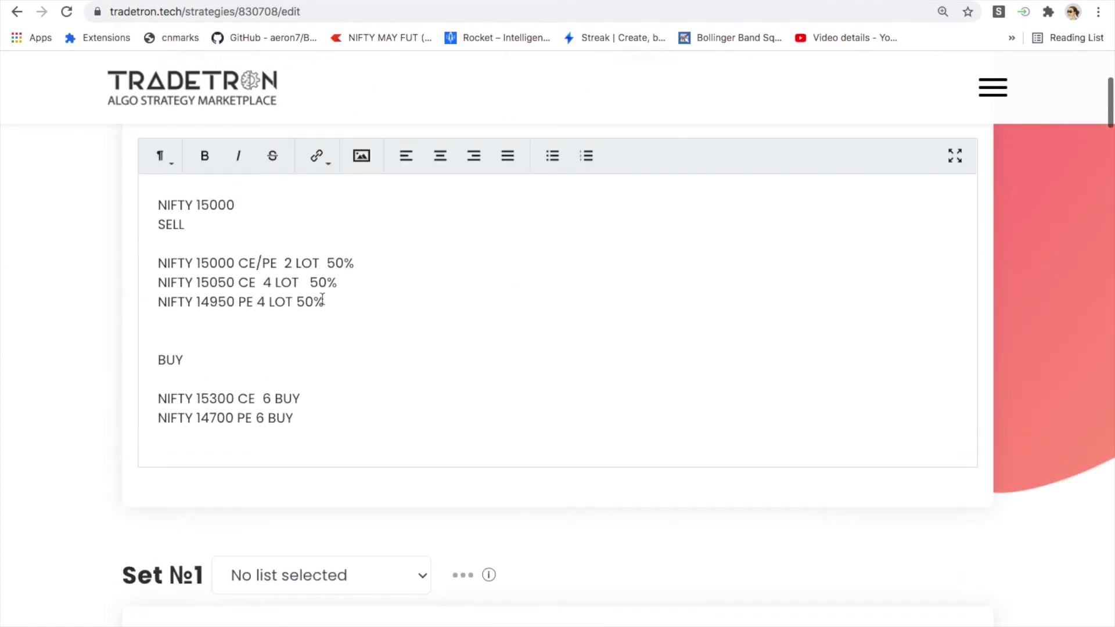
pyautogui.moveTo(356, 264); pyautogui.dragTo(490, 263)
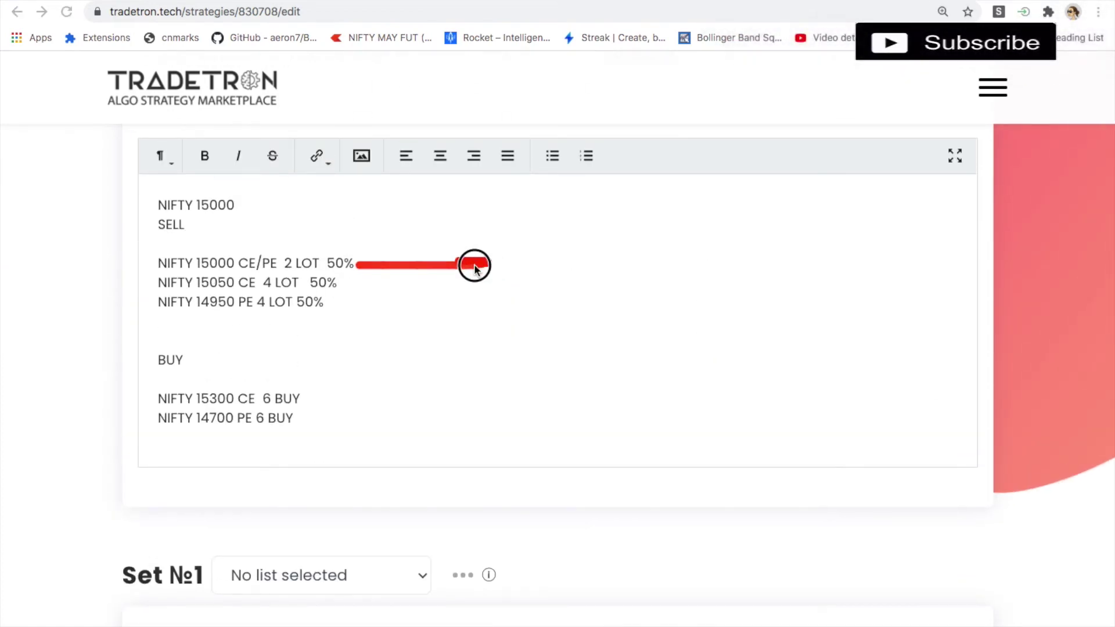
pyautogui.moveTo(358, 289)
pyautogui.mouseDown()
pyautogui.moveTo(435, 281)
pyautogui.moveTo(451, 294)
pyautogui.mouseUp()
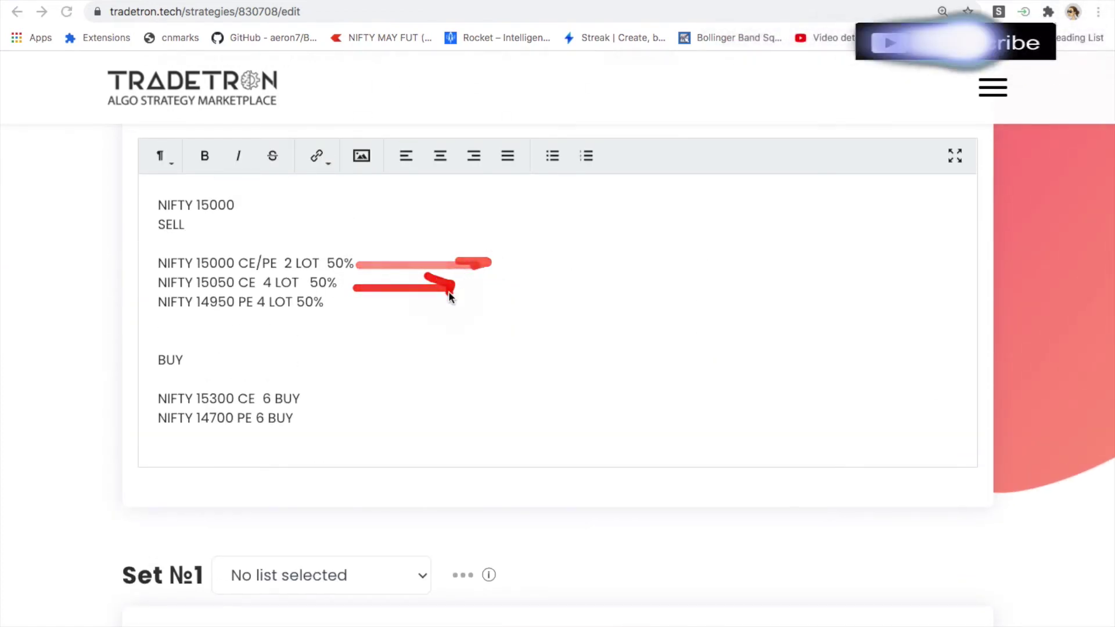
pyautogui.moveTo(400, 262); pyautogui.dragTo(400, 263)
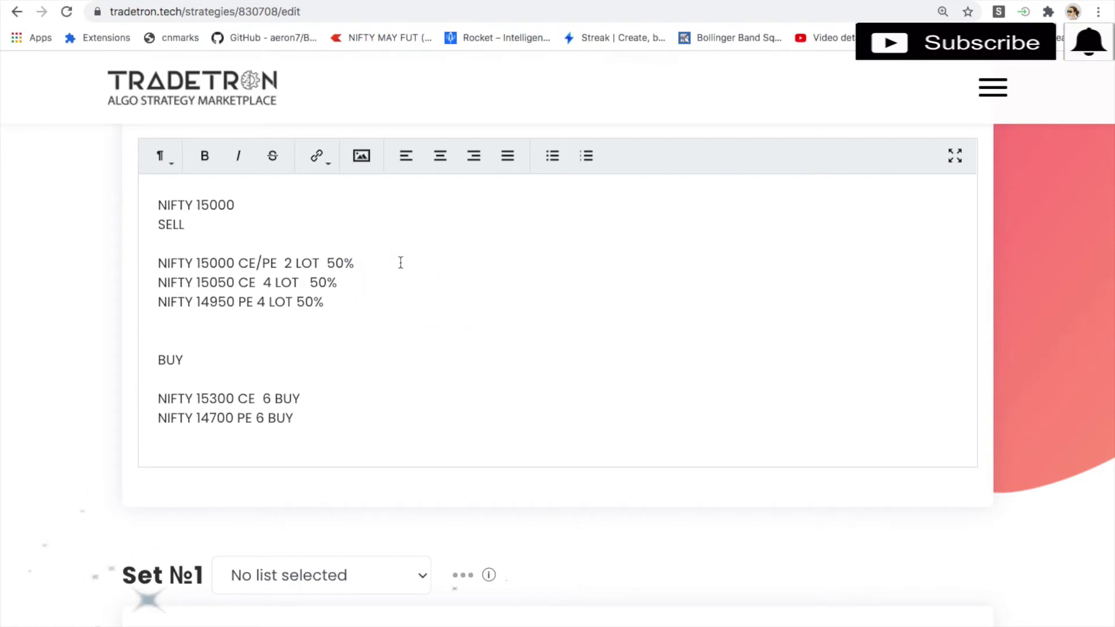
pyautogui.scroll(-5, 401, 263)
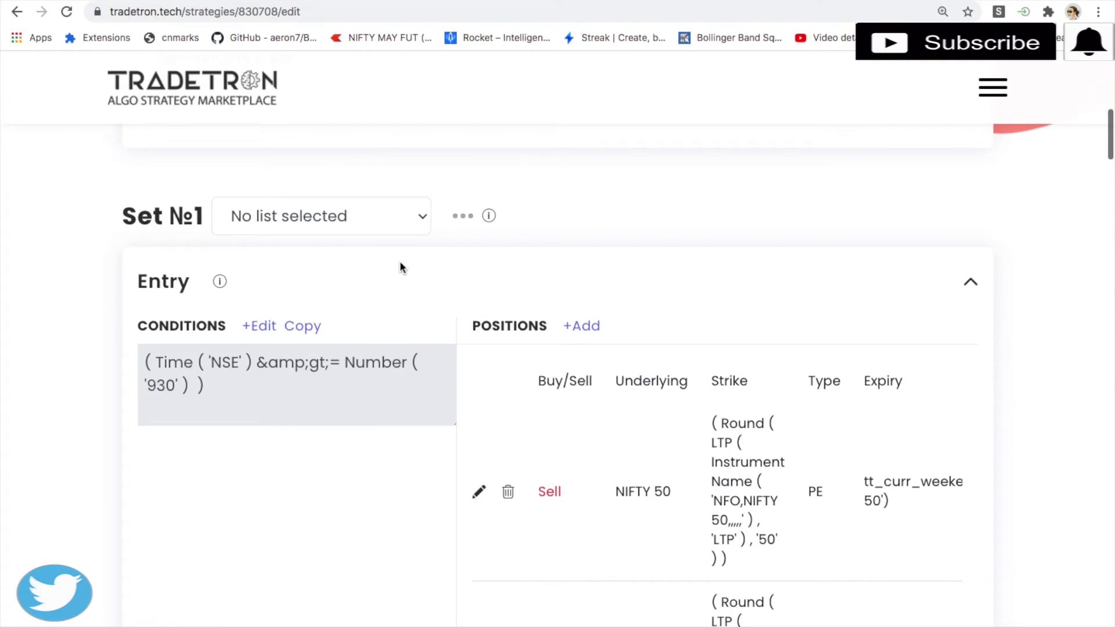
pyautogui.rightClick(400, 259)
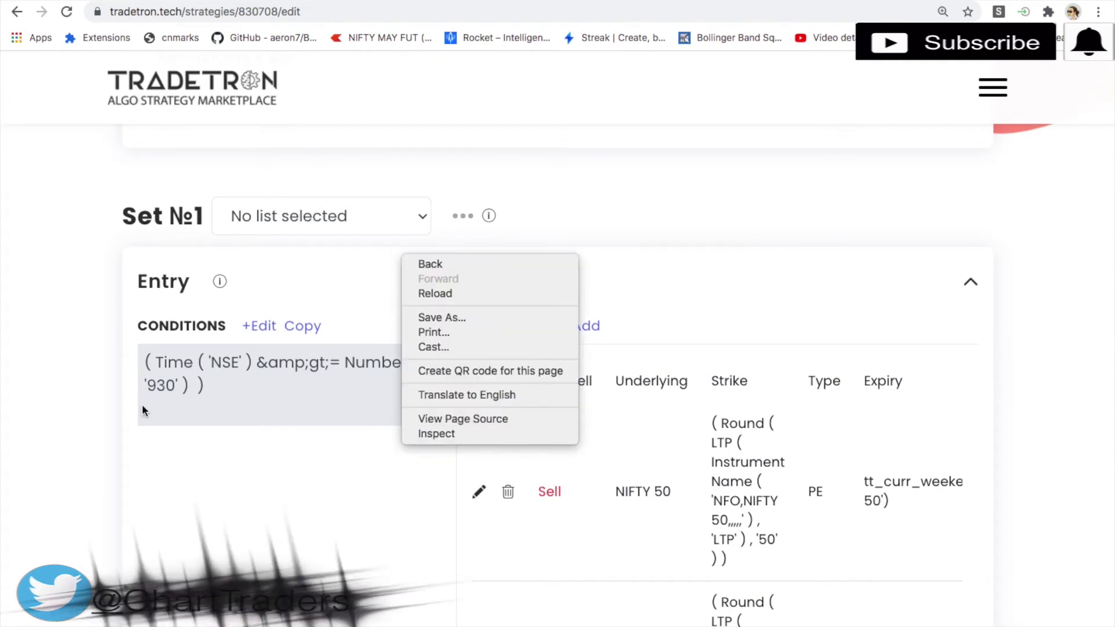
pyautogui.click(86, 409)
# Step: Examine the Traded Instrument price parameters in the first Repair Once condition down to the leg number, and close it without submitting
pyautogui.scroll(-10, 85, 412)
pyautogui.scroll(-5, 85, 409)
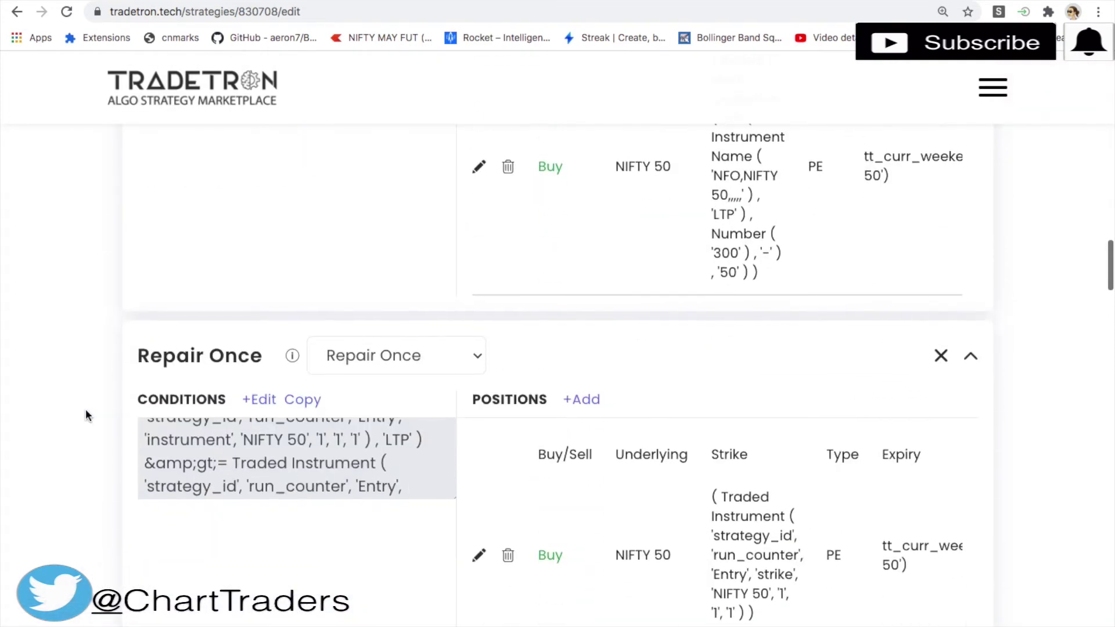
pyautogui.click(260, 241)
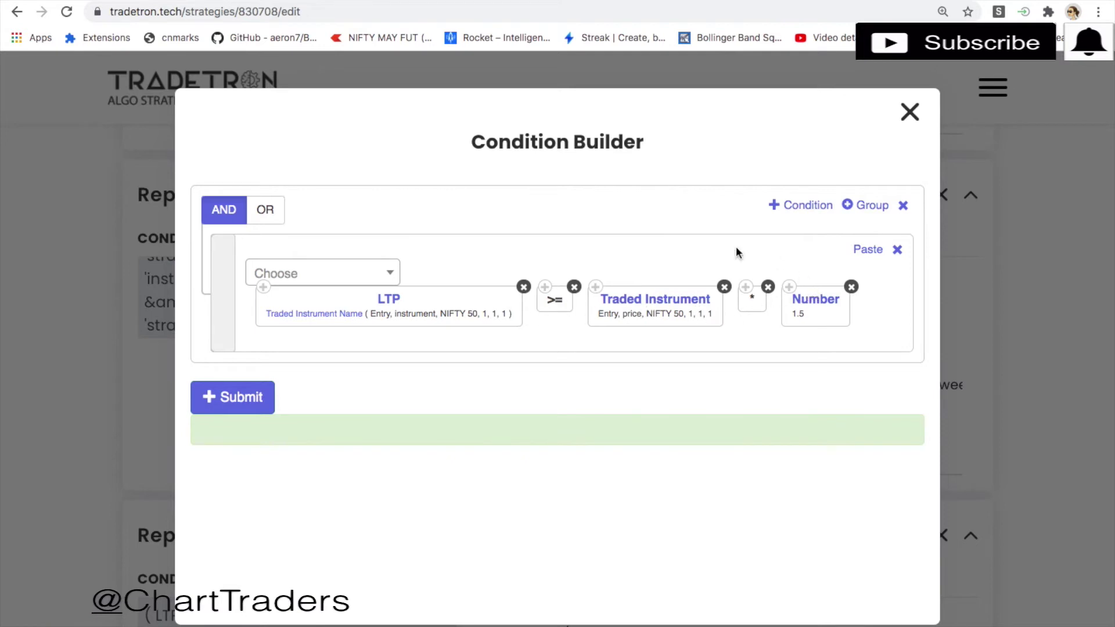
pyautogui.click(669, 305)
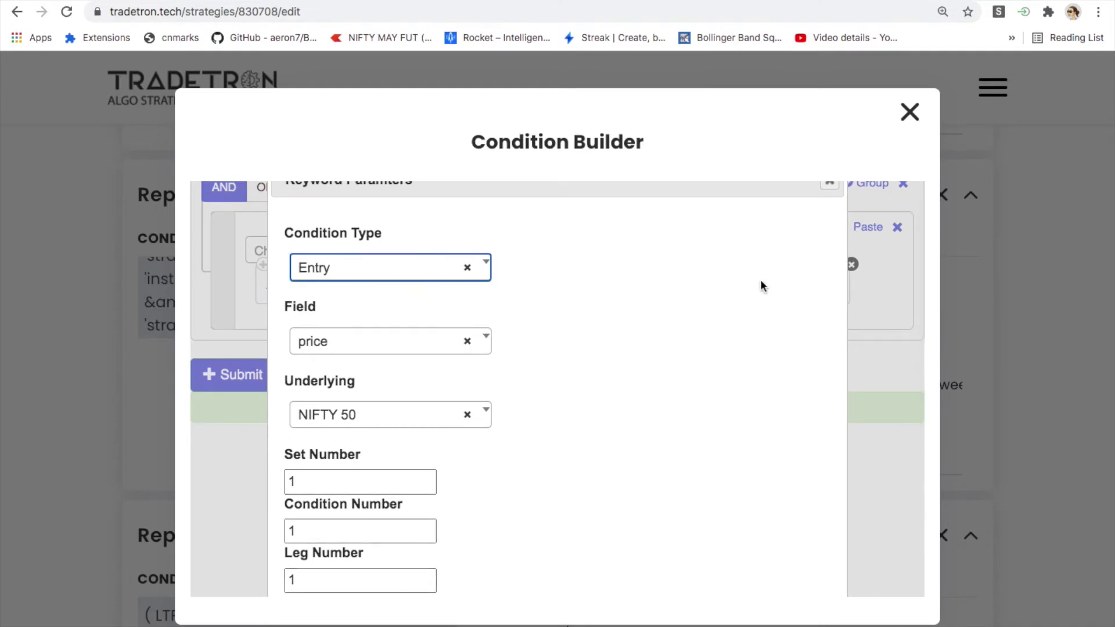
pyautogui.click(909, 115)
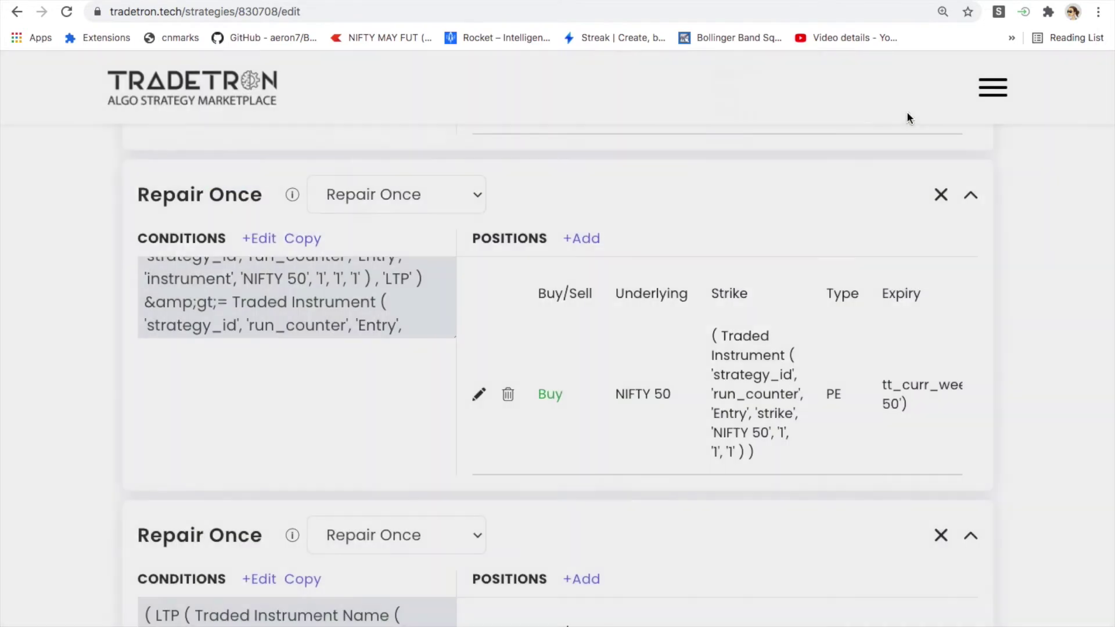
# Step: Compare the sell positions in the Set 1 entry with the buy positions in the Repair Once blocks
pyautogui.scroll(10, 828, 276)
pyautogui.scroll(5, 827, 279)
pyautogui.scroll(-5, 718, 364)
pyautogui.scroll(-1, 583, 399)
pyautogui.scroll(-12, 617, 395)
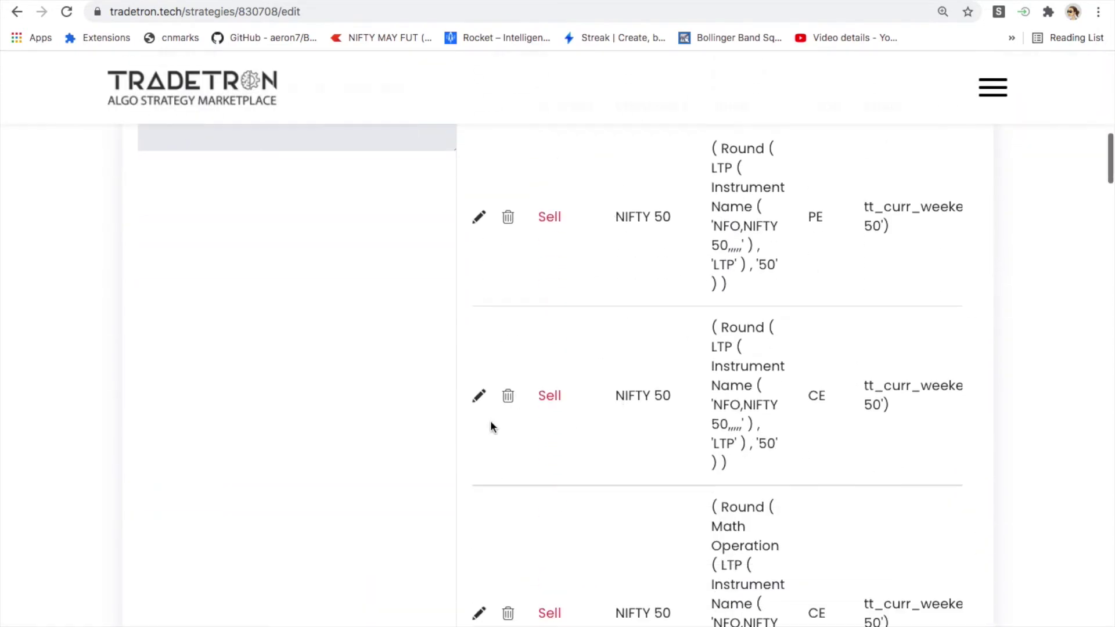
pyautogui.scroll(-10, 549, 434)
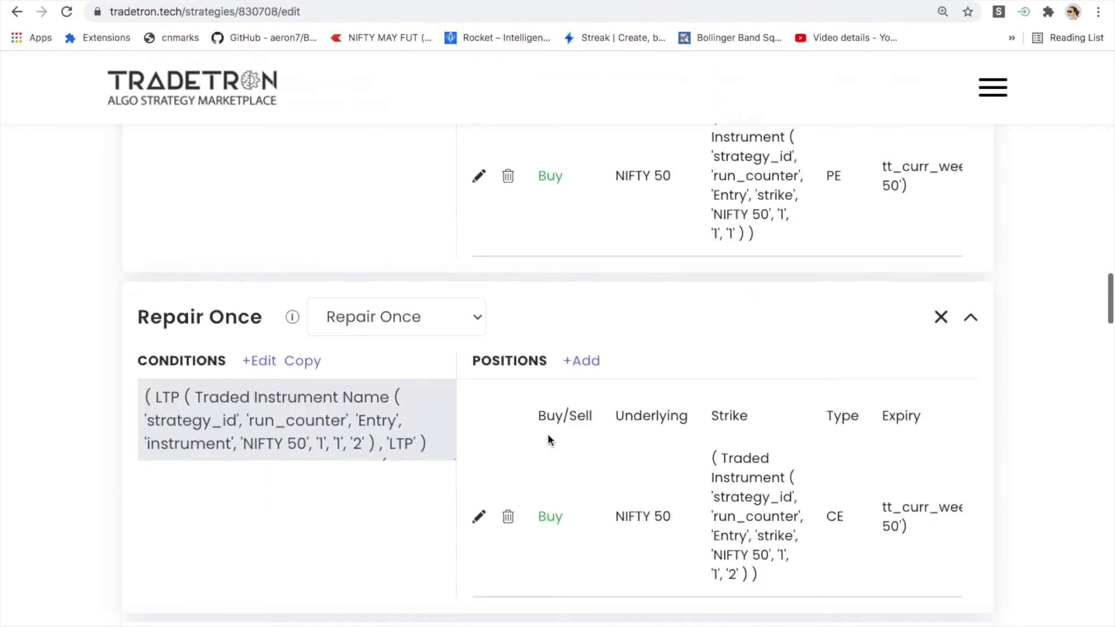
# Step: Open the buy put position of the first Repair Once block, examine its strike formula, and close both builders without updating
pyautogui.scroll(2, 548, 434)
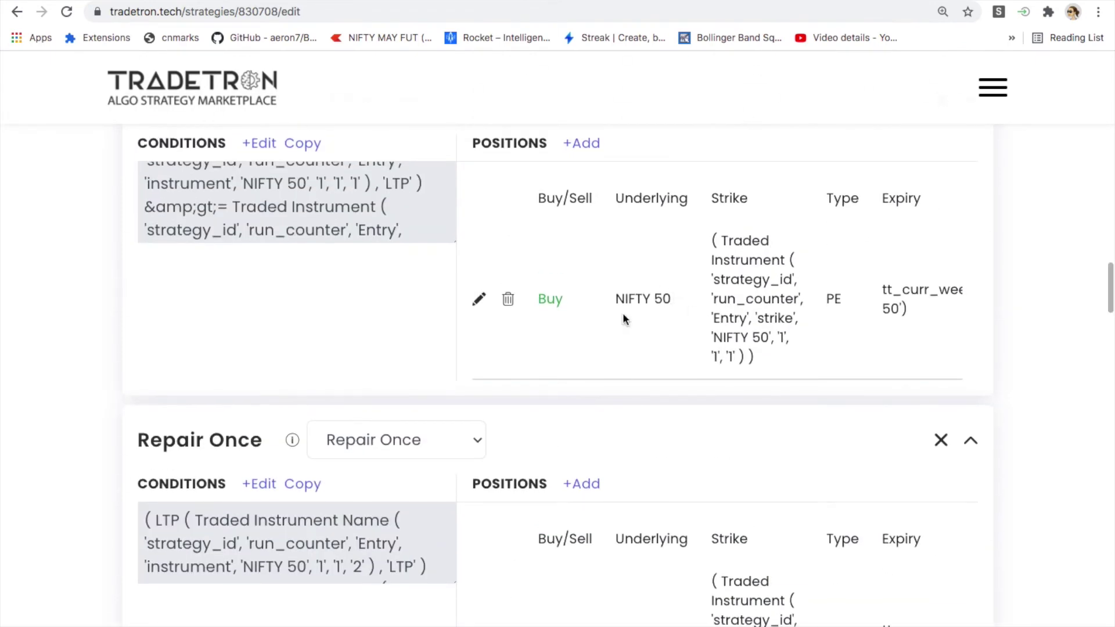
pyautogui.click(478, 298)
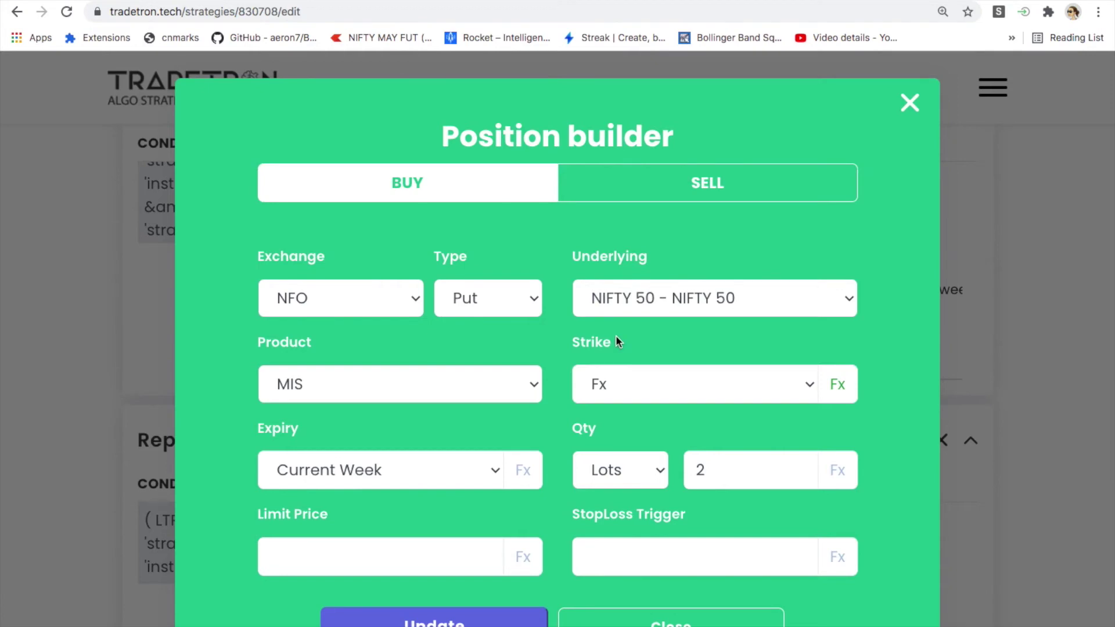
pyautogui.click(837, 385)
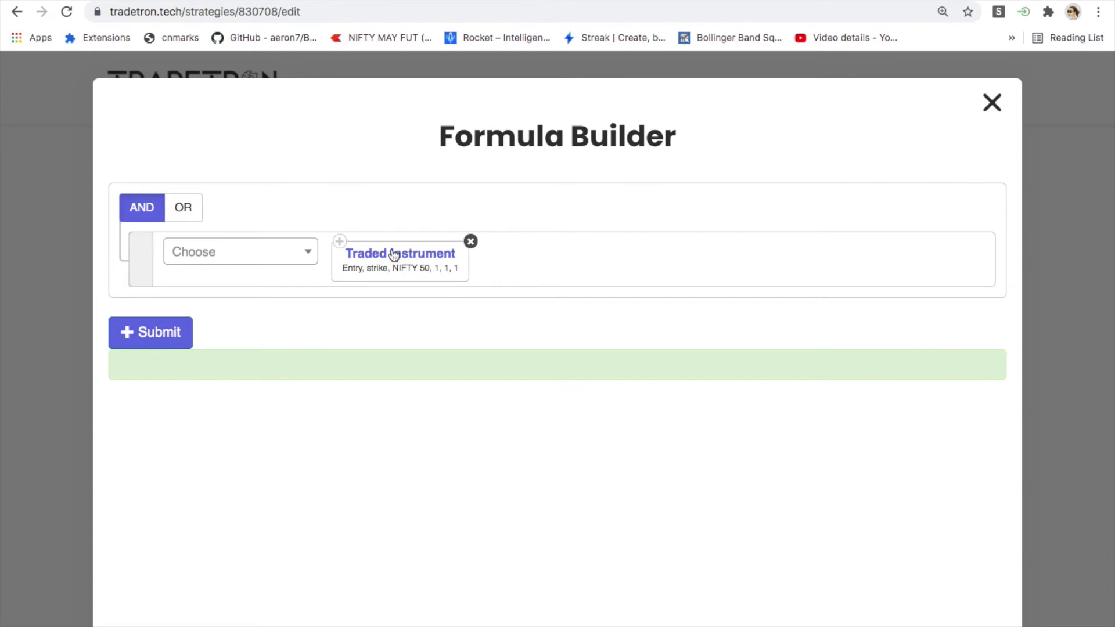
pyautogui.click(993, 100)
pyautogui.click(911, 104)
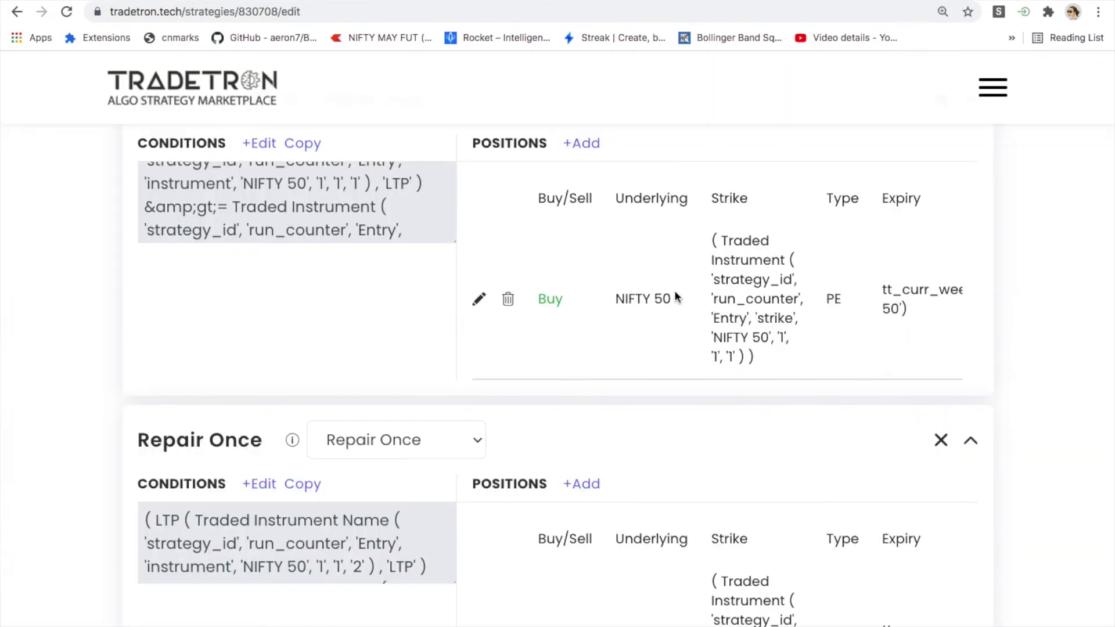
# Step: Recheck the complete stop-loss formula in the first Repair Once condition and close it without submitting
pyautogui.scroll(3, 674, 291)
pyautogui.click(261, 262)
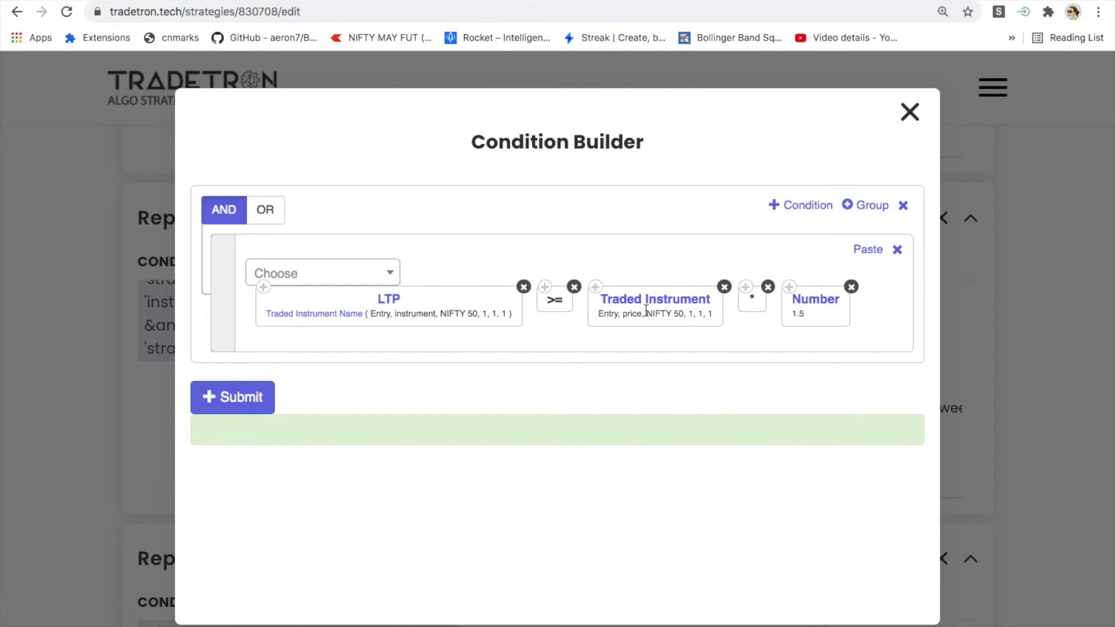
pyautogui.click(910, 123)
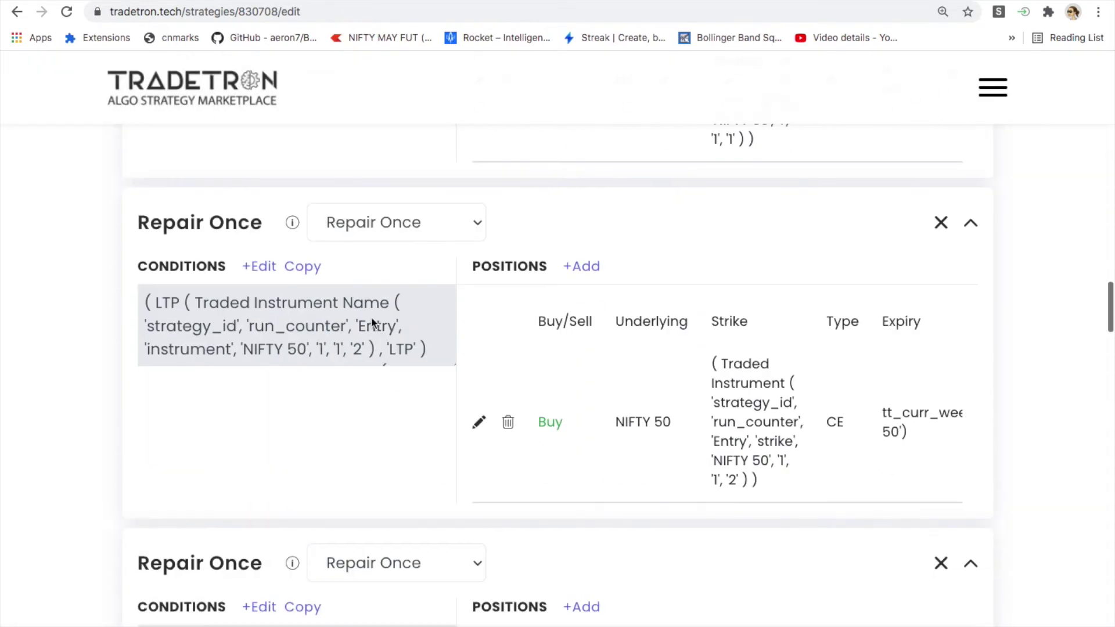
# Step: Open the second and third Repair Once conditions in turn to check their leg numbers, closing each without submitting
pyautogui.click(260, 266)
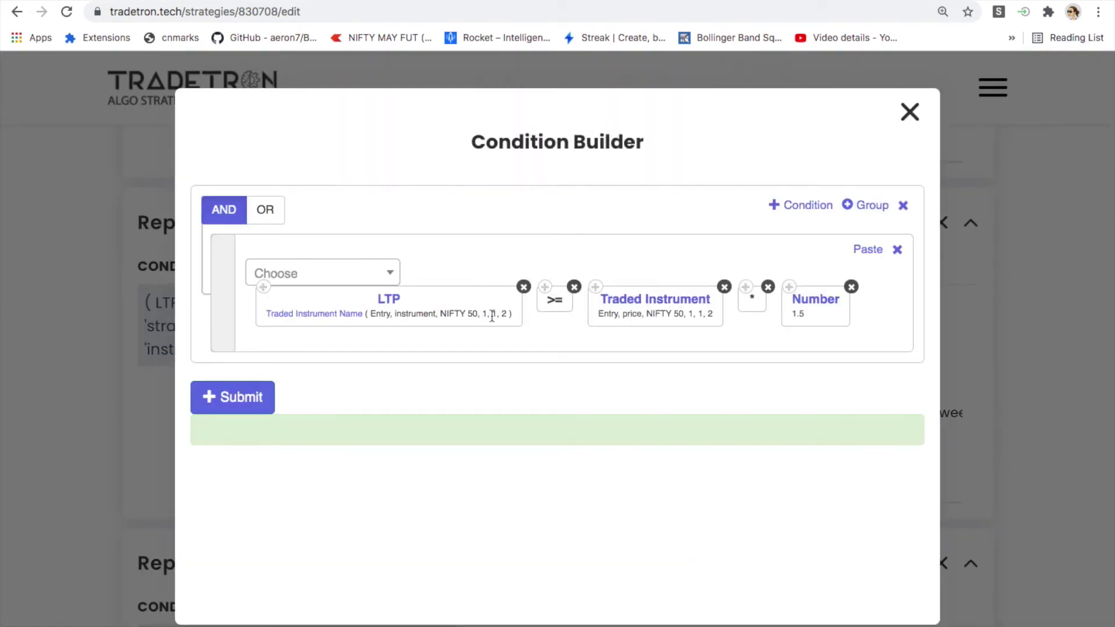
pyautogui.click(907, 124)
pyautogui.scroll(-4, 445, 440)
pyautogui.click(264, 353)
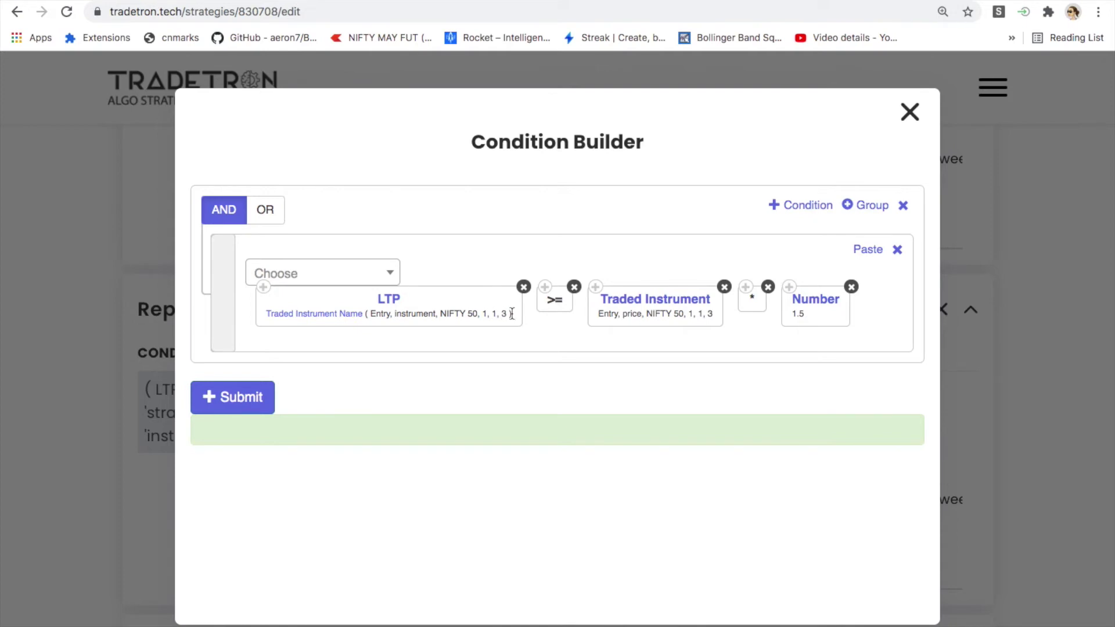
pyautogui.click(910, 112)
# Step: Open the fourth Repair Once condition and examine its Traded Instrument price parameters down to the leg number, cancelling without changes
pyautogui.scroll(-4, 314, 468)
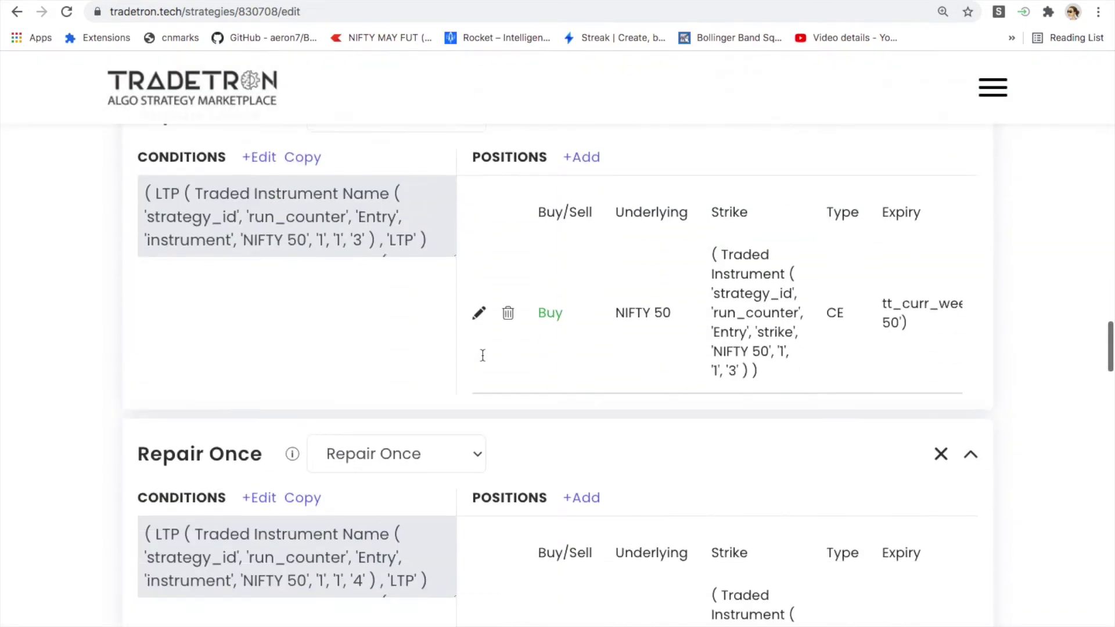
pyautogui.click(260, 484)
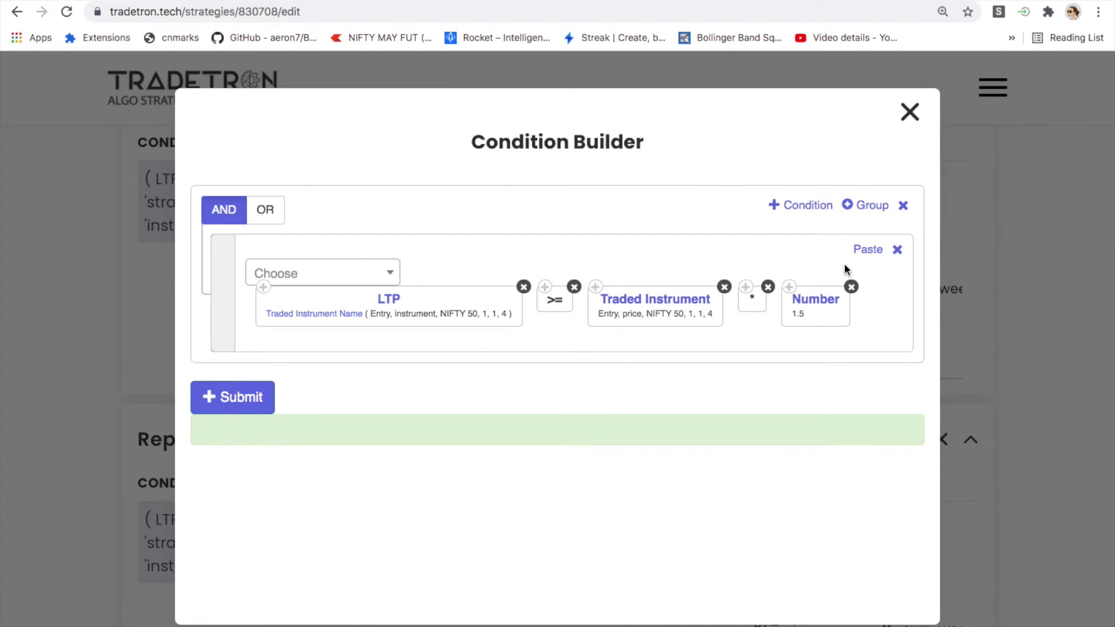
pyautogui.click(675, 308)
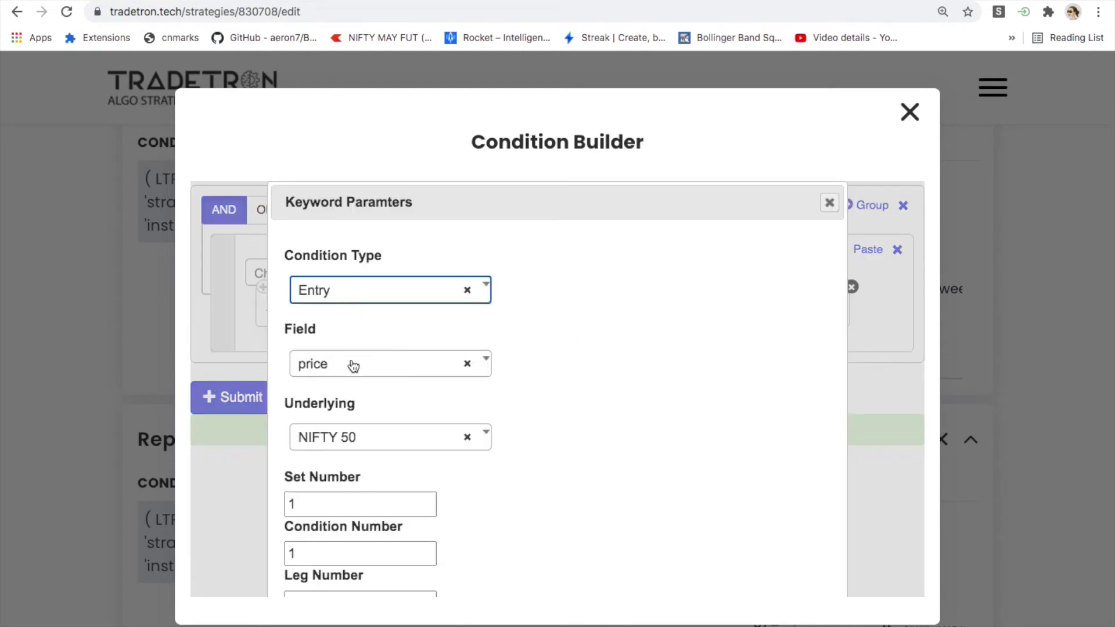
pyautogui.scroll(-3, 298, 490)
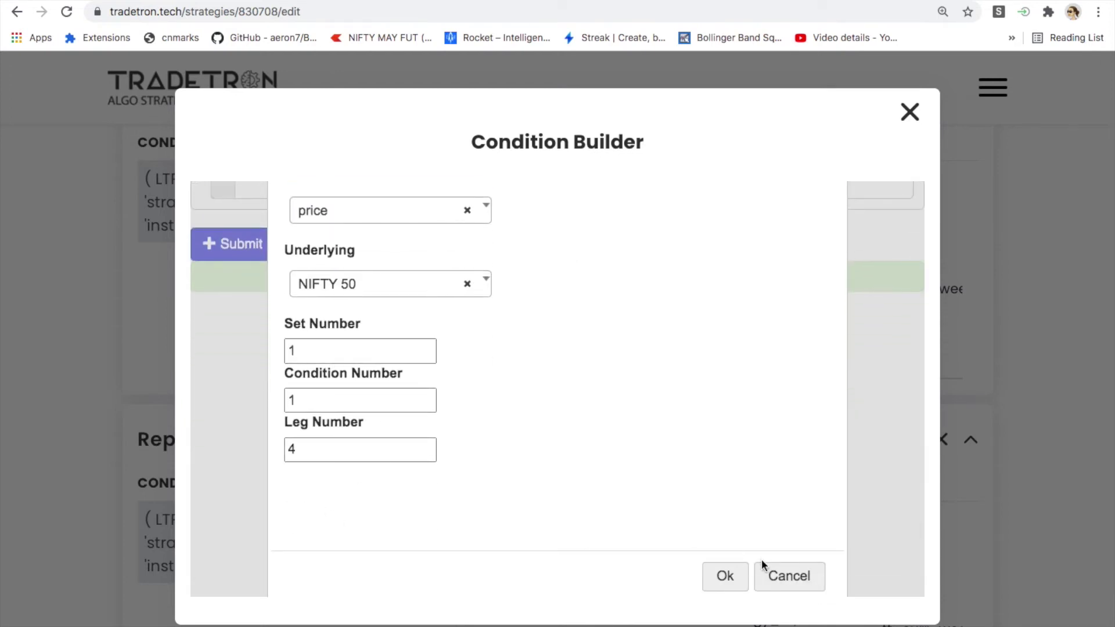
pyautogui.click(780, 575)
# Step: Examine the LTP instrument and Traded Instrument Name parameters of the fourth Repair Once condition, leaving their values as they are
pyautogui.click(388, 302)
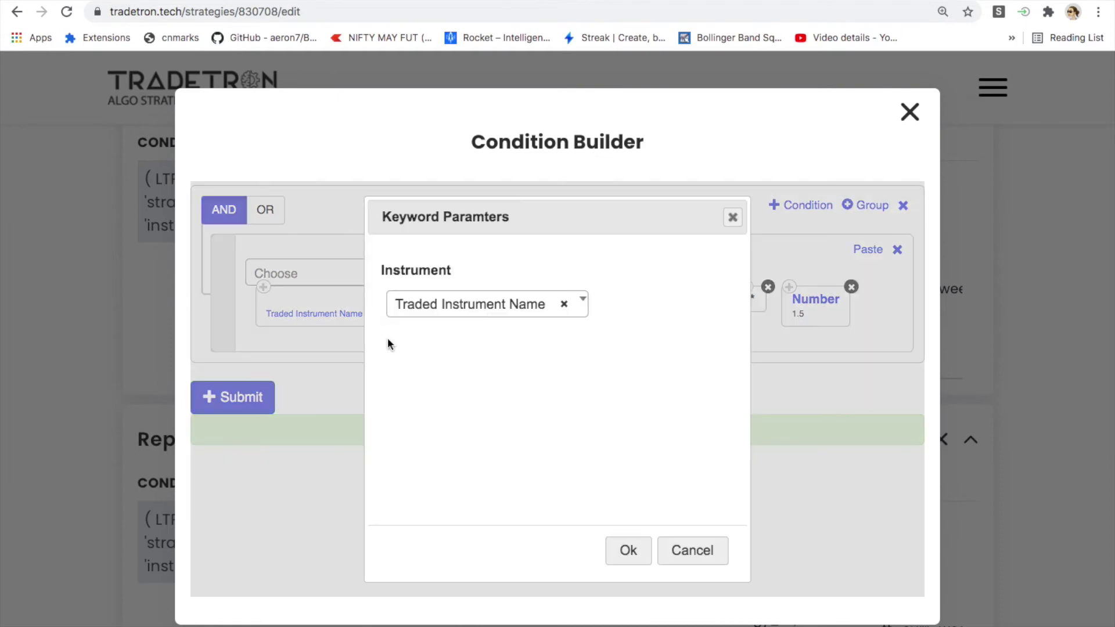
pyautogui.click(629, 549)
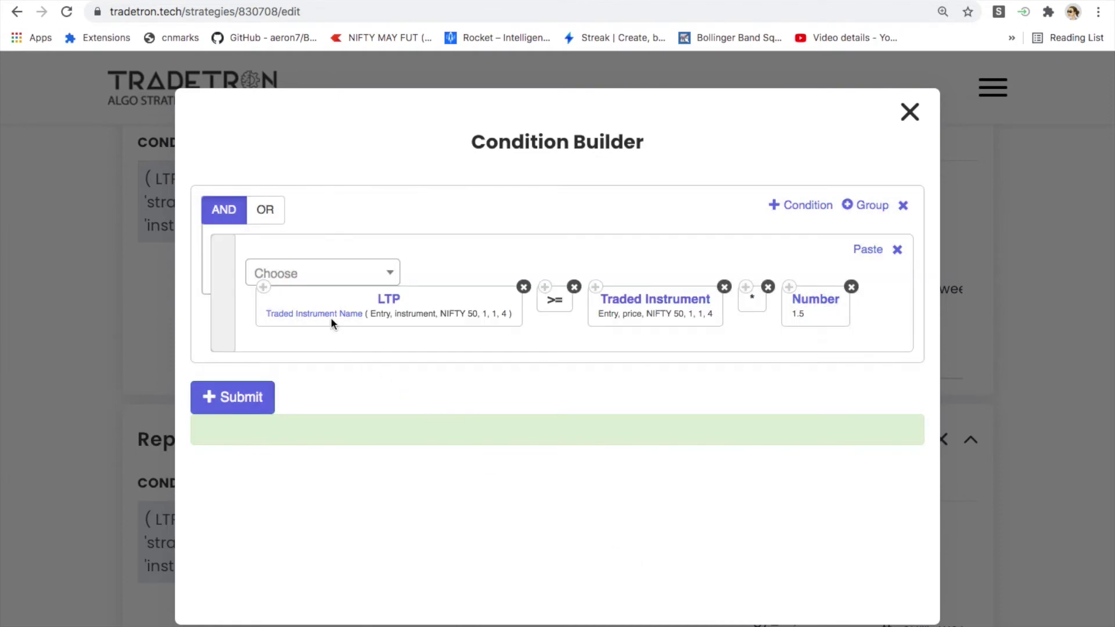
pyautogui.click(367, 291)
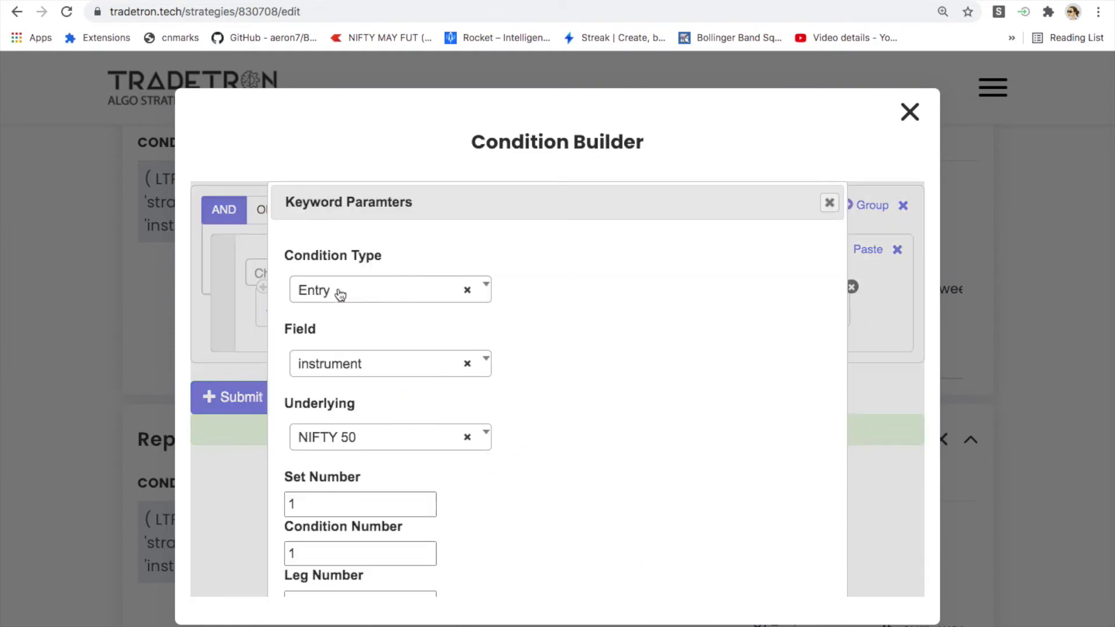
pyautogui.scroll(-3, 361, 442)
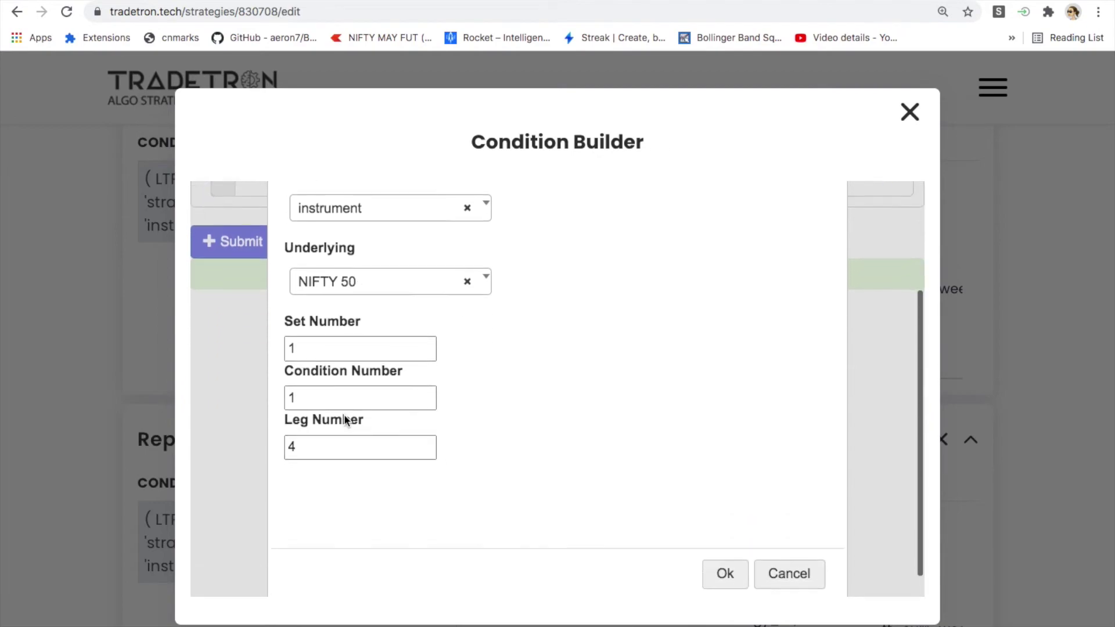
pyautogui.click(731, 583)
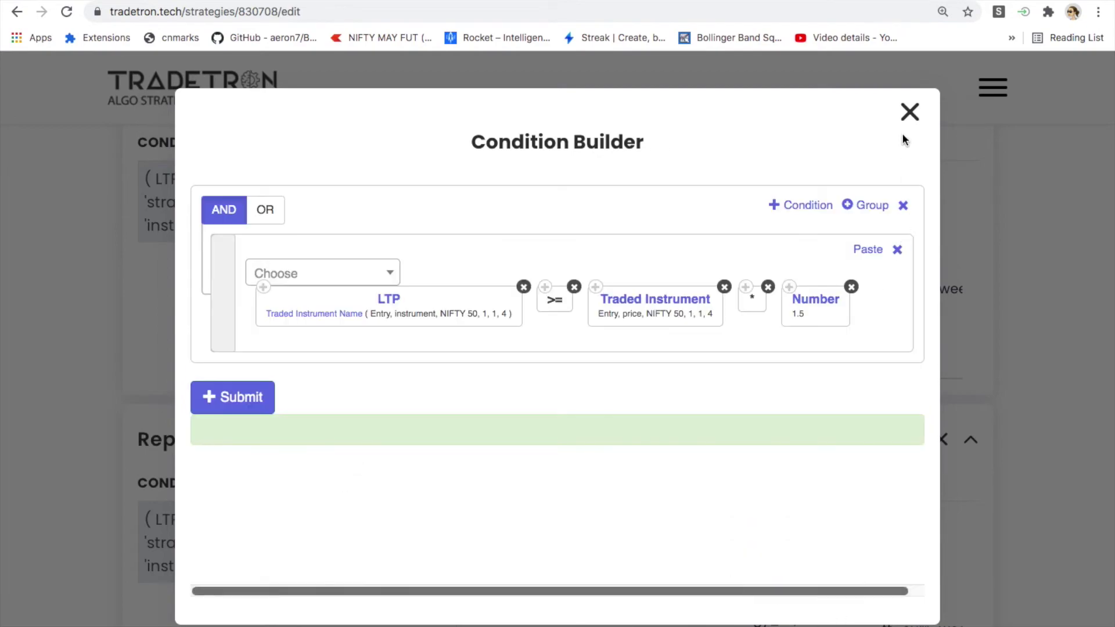
# Step: Close the fourth Repair Once condition and examine the Traded Instrument strike parameters of the first Repair Once buy position
pyautogui.click(910, 112)
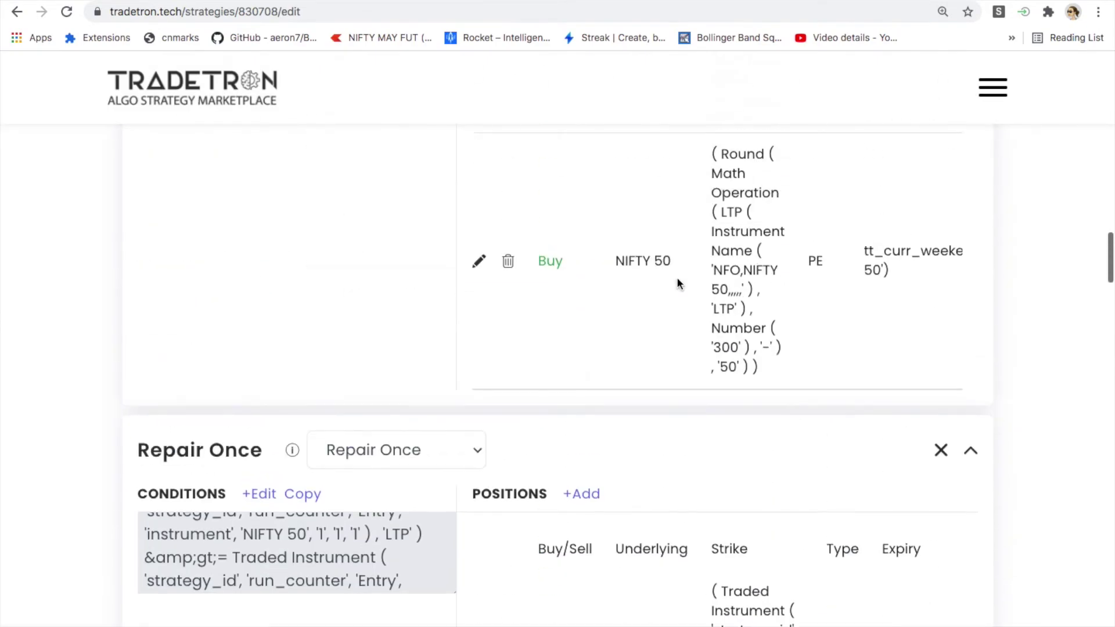
pyautogui.scroll(-5, 739, 258)
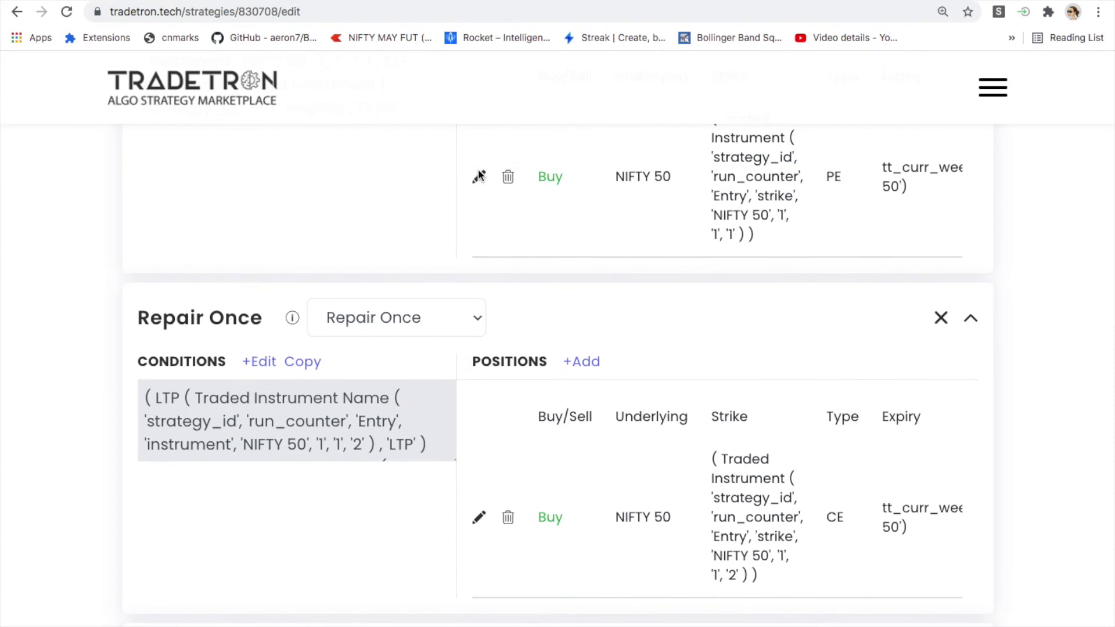
pyautogui.click(479, 177)
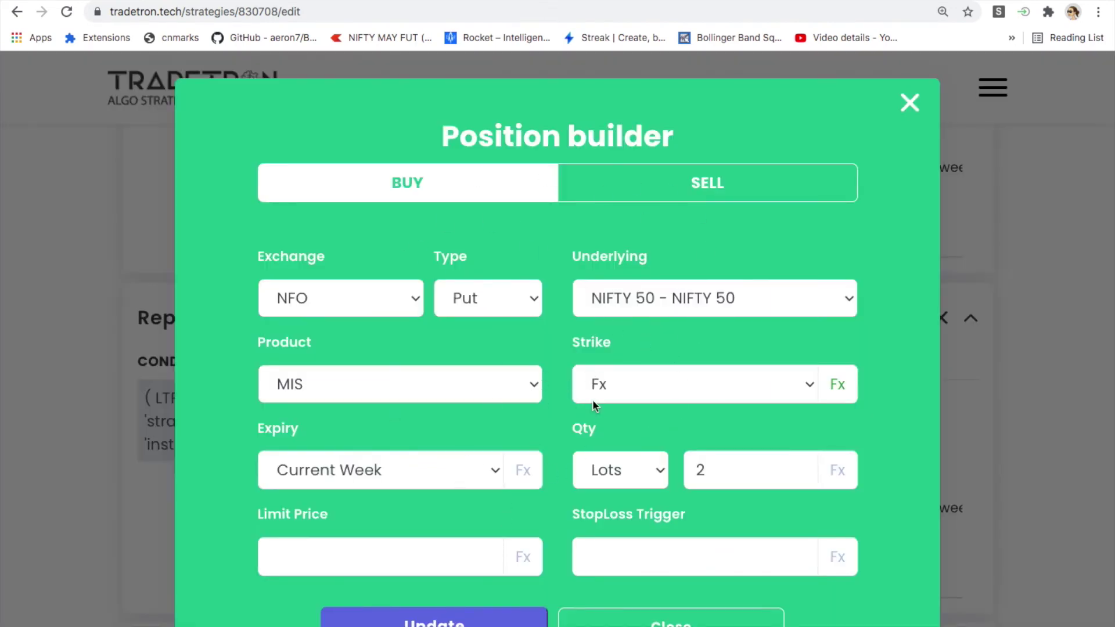
pyautogui.click(838, 384)
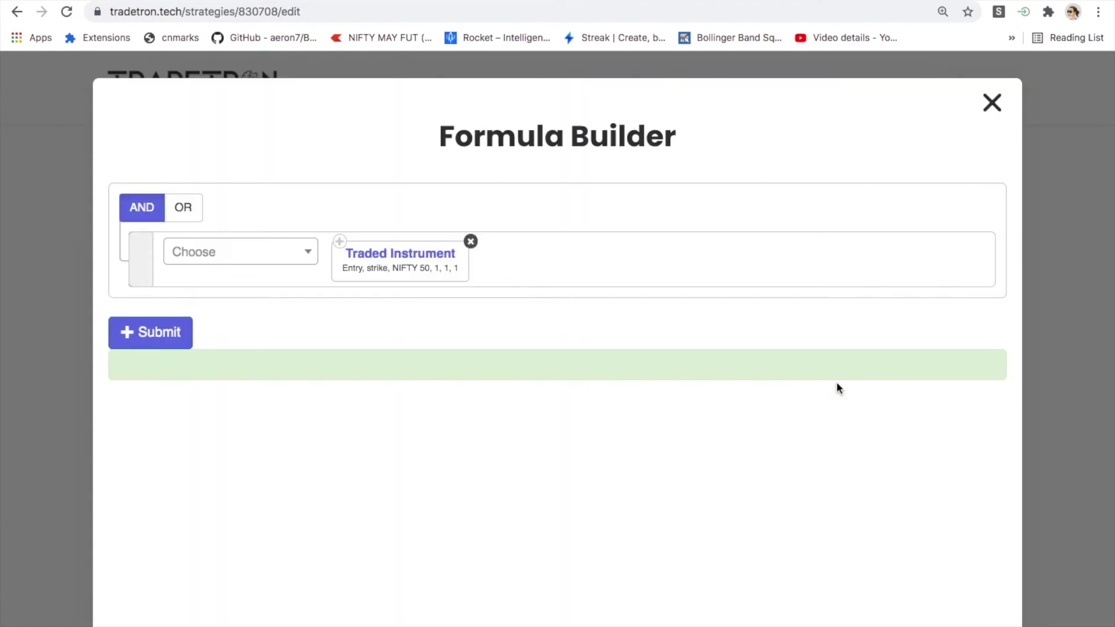
pyautogui.click(423, 259)
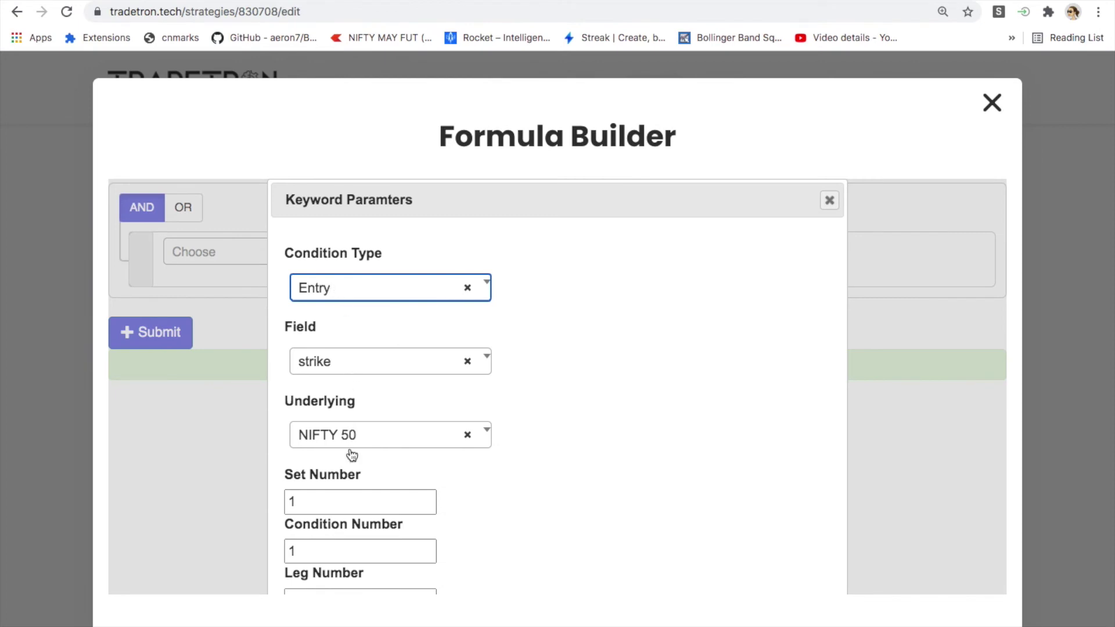
pyautogui.scroll(-2, 352, 455)
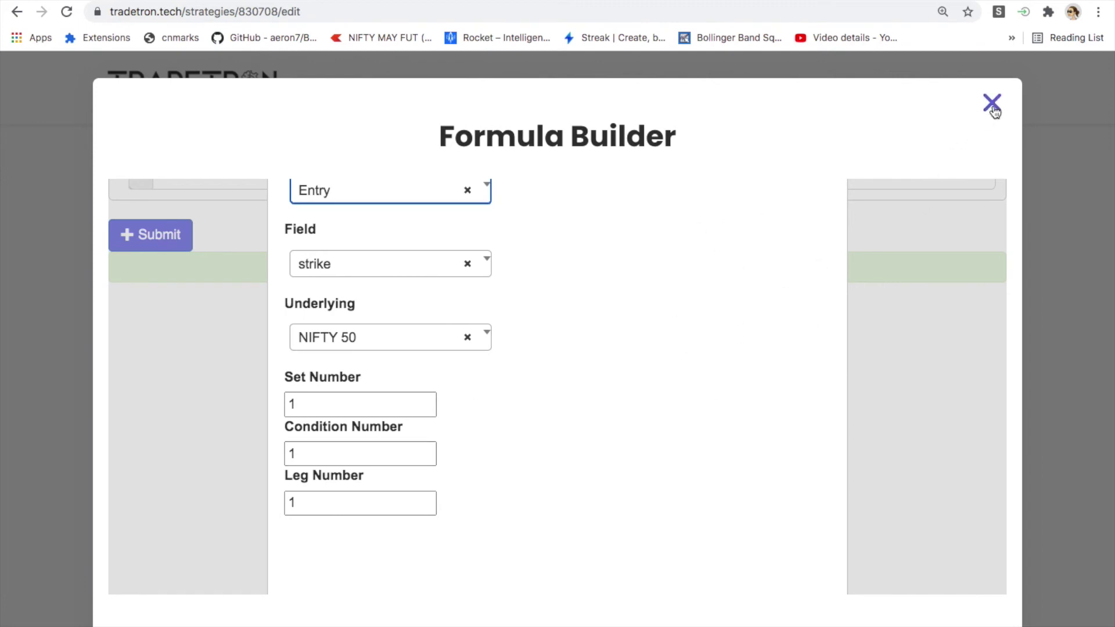
pyautogui.scroll(2, 381, 371)
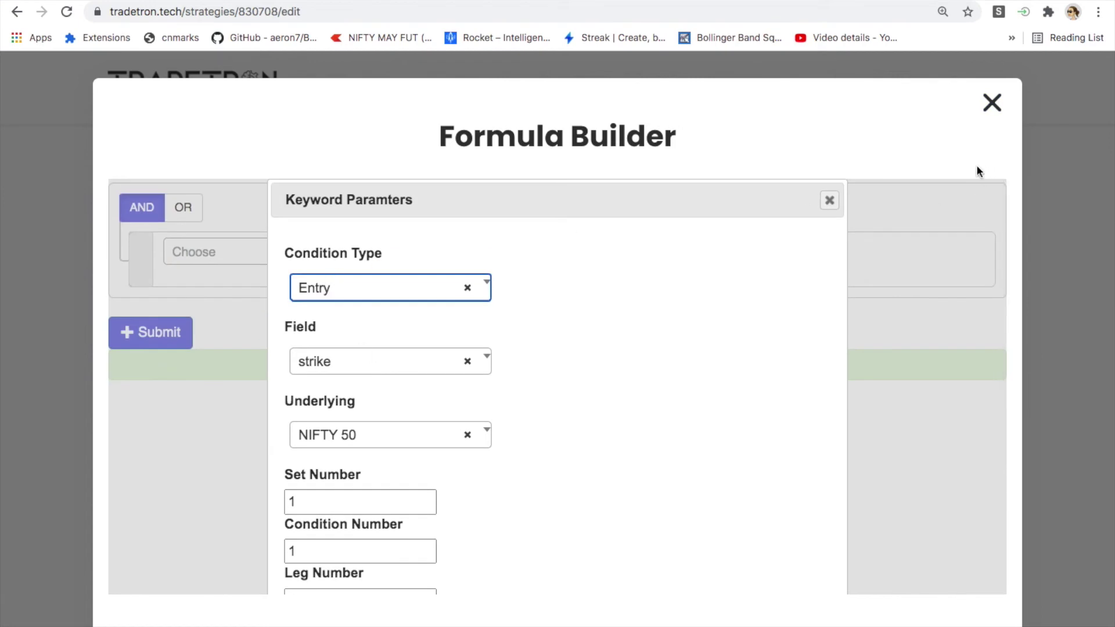
pyautogui.click(830, 201)
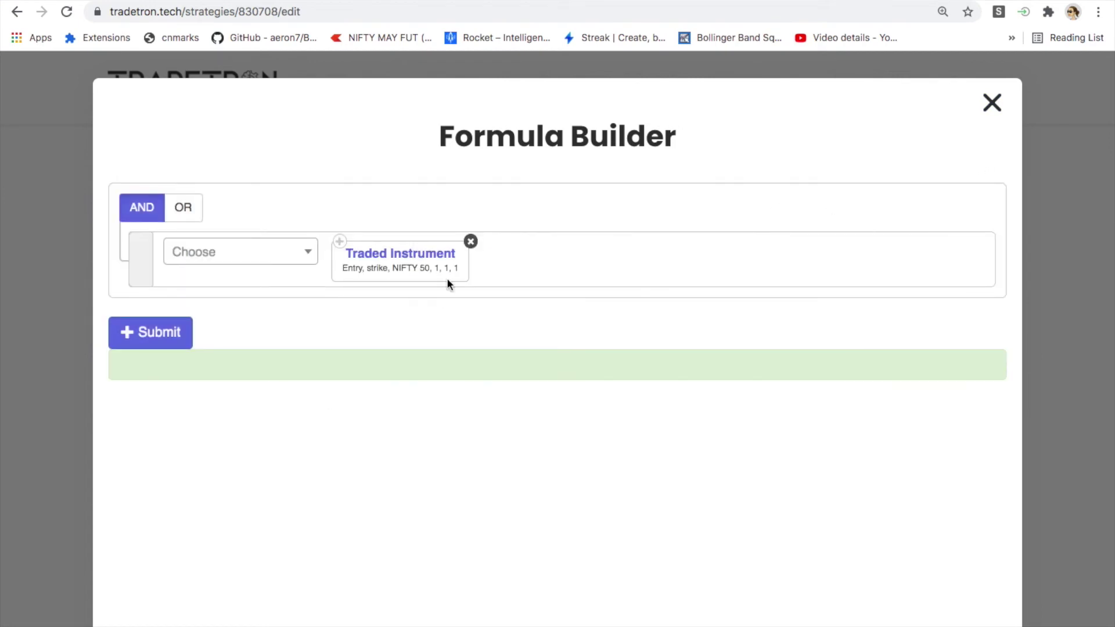
# Step: Recheck the first Repair Once position's strike parameters down to the leg number, closing the formula and position without updating
pyautogui.click(419, 256)
pyautogui.scroll(-2, 290, 529)
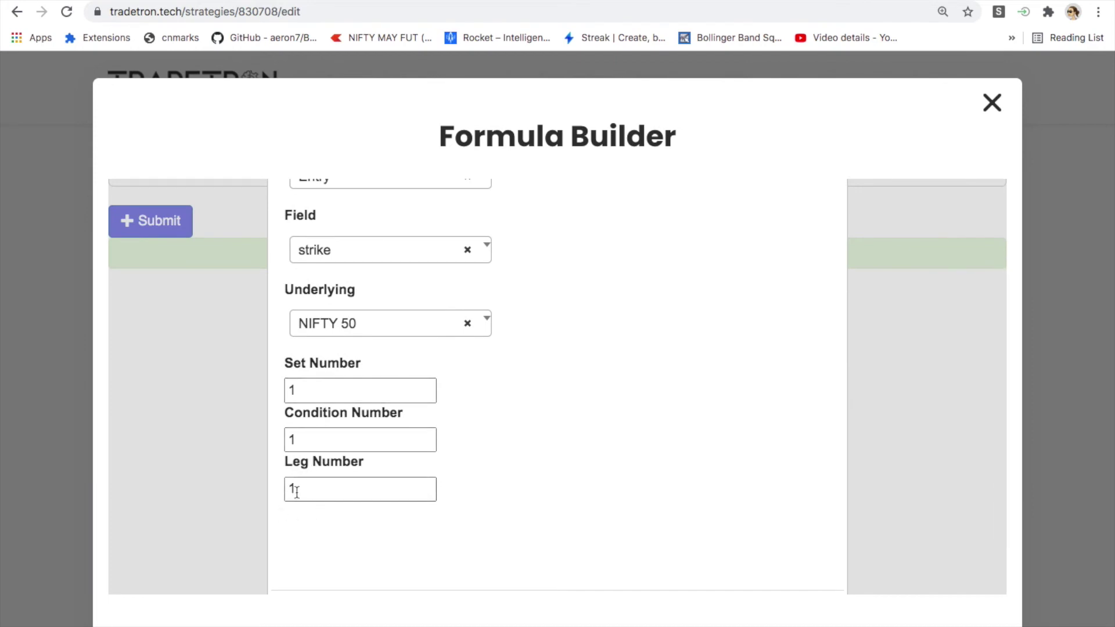
pyautogui.scroll(2, 304, 494)
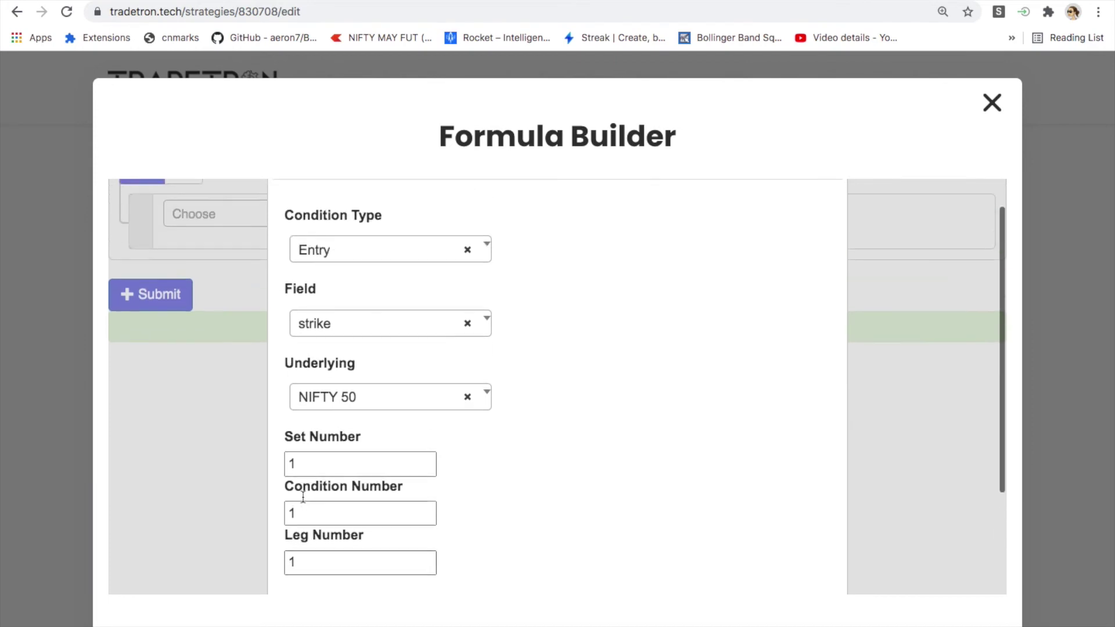
pyautogui.click(991, 103)
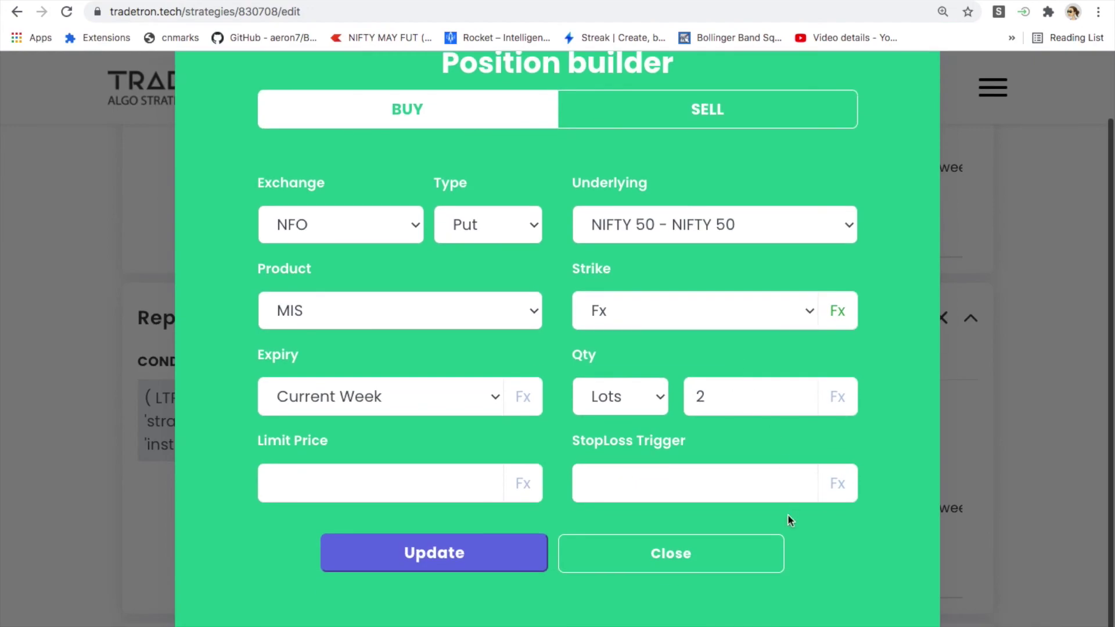
pyautogui.click(771, 540)
# Step: Review the third Repair Once condition's complete stop-loss formula and close it without submitting
pyautogui.scroll(-15, 770, 537)
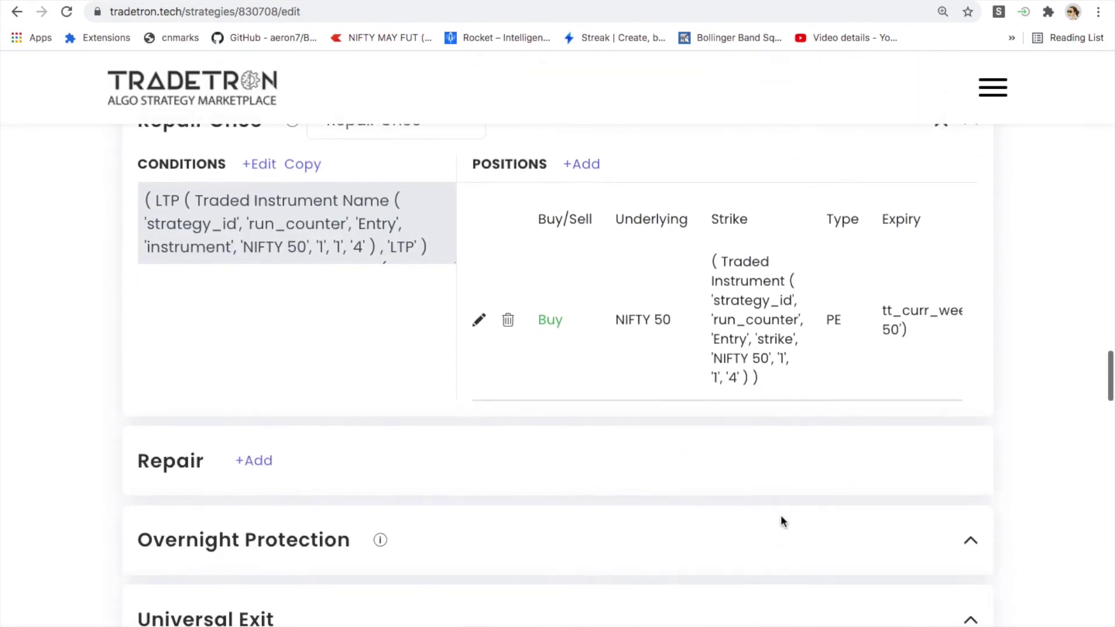
pyautogui.scroll(14, 804, 334)
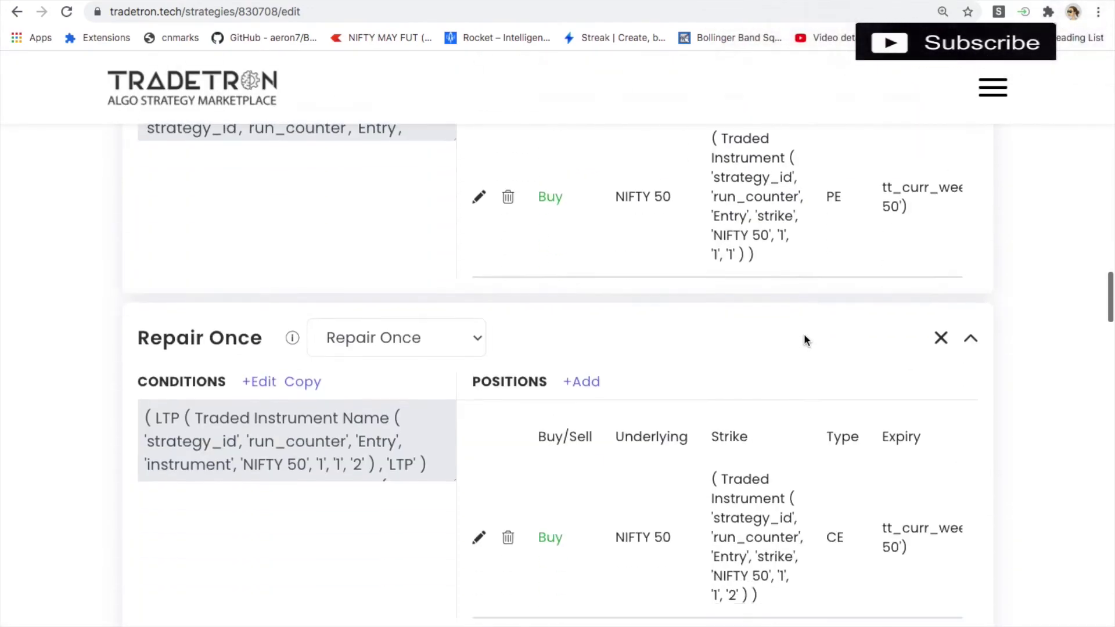
pyautogui.scroll(-3, 412, 483)
pyautogui.click(261, 489)
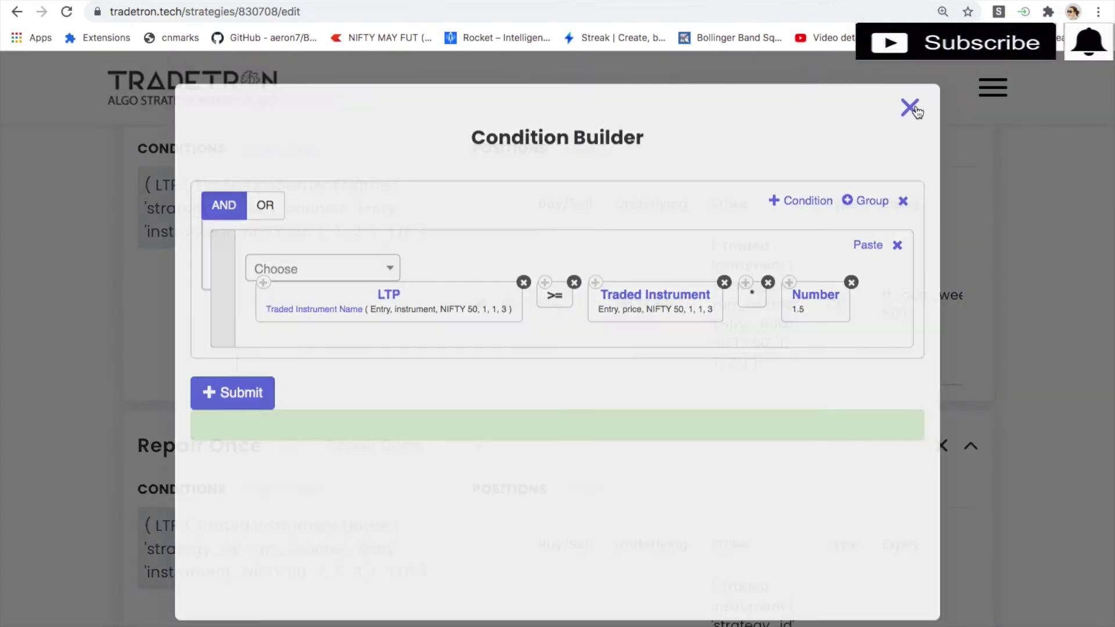
pyautogui.click(910, 111)
pyautogui.scroll(-4, 732, 286)
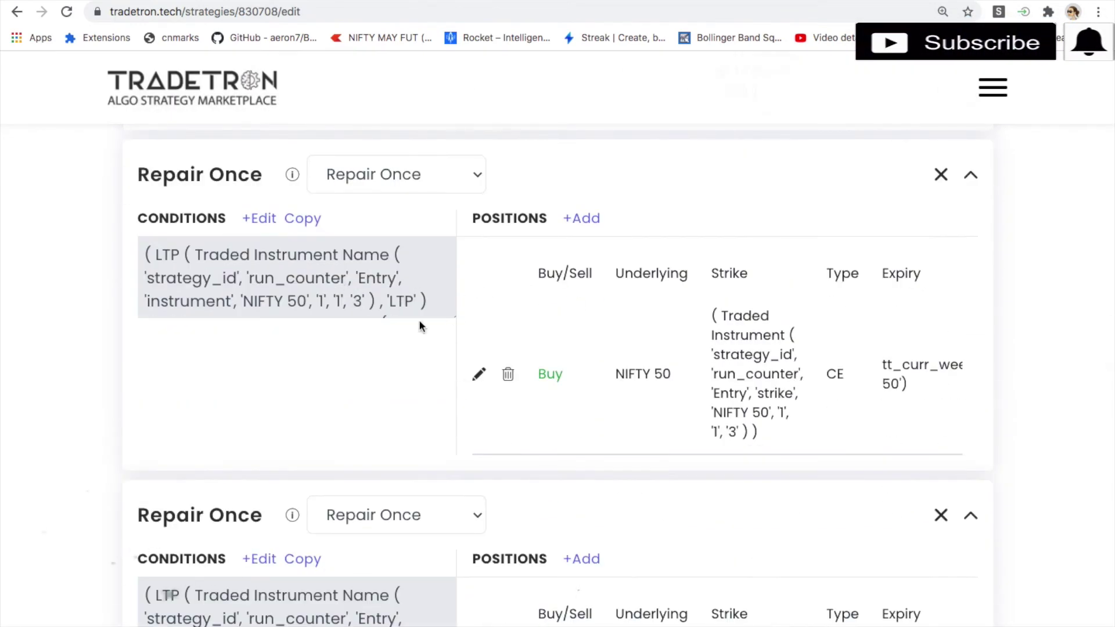
pyautogui.click(259, 218)
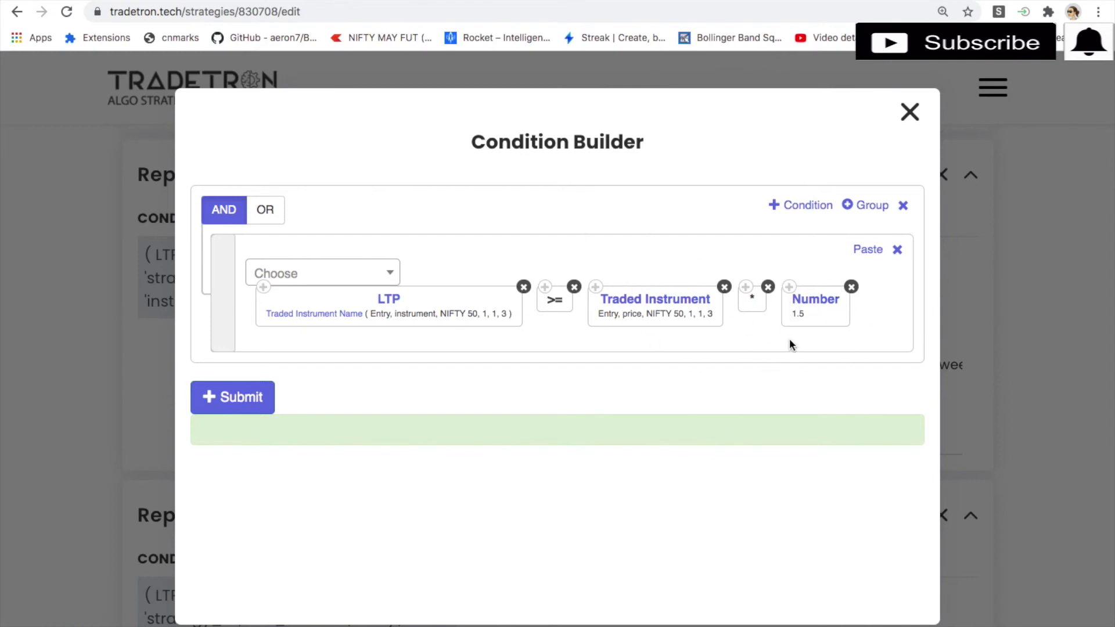
pyautogui.click(911, 113)
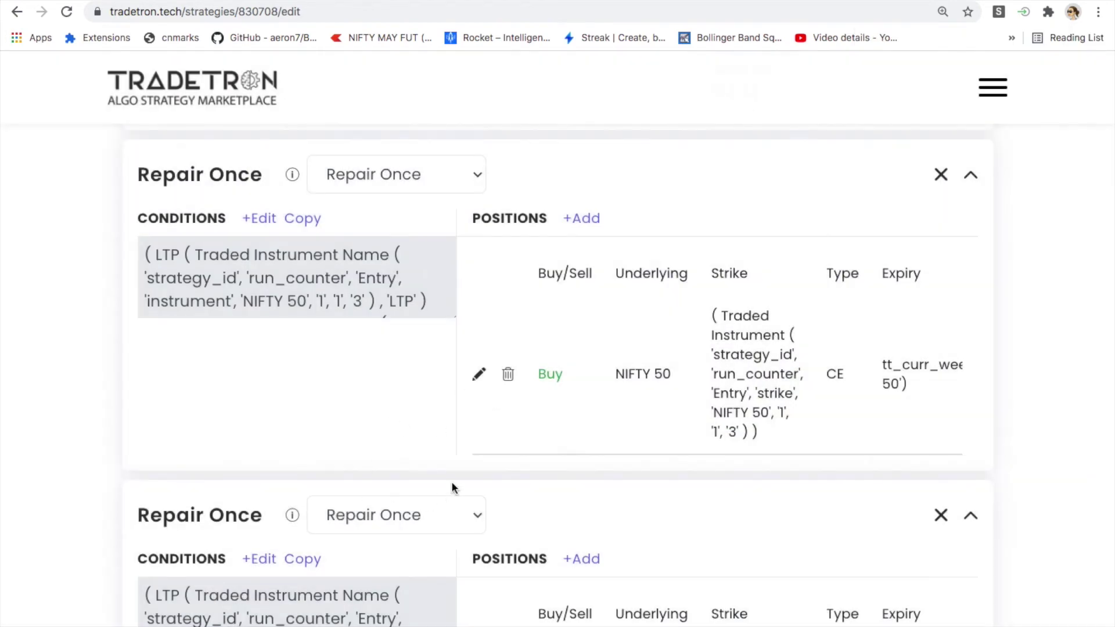
# Step: Reduce the page zoom and look over the fourth Repair Once set, the strategy description and the Universal Exit condition
pyautogui.scroll(-3, 451, 482)
pyautogui.scroll(-1, 452, 483)
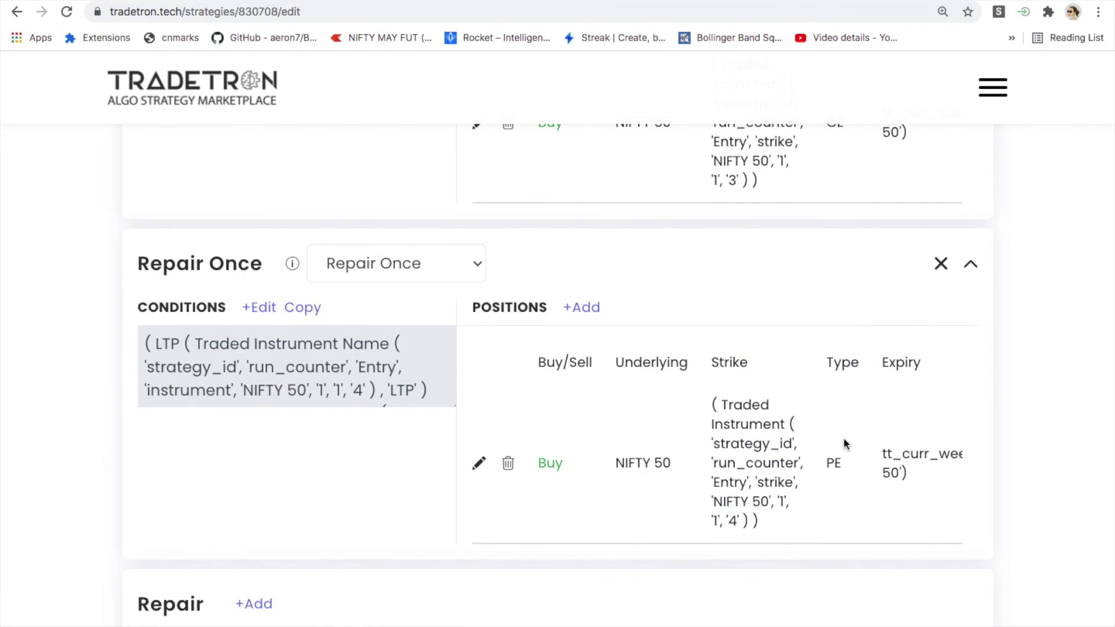
pyautogui.scroll(-10, 843, 437)
pyautogui.hotkey('ctrl', '-')
pyautogui.hotkey('ctrl', '-')
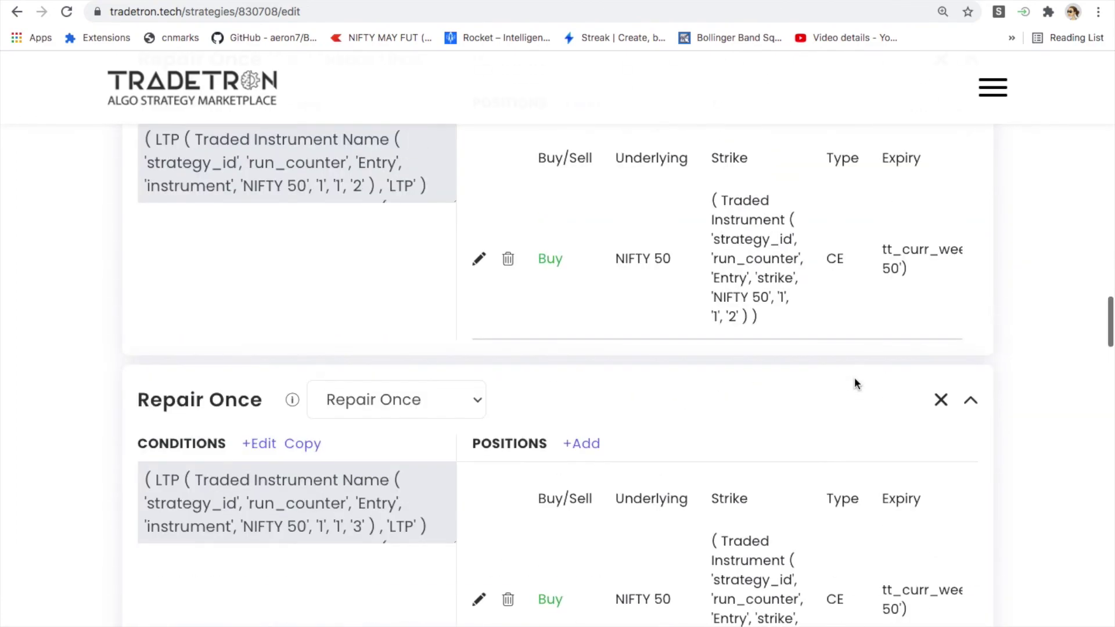
pyautogui.scroll(20, 855, 377)
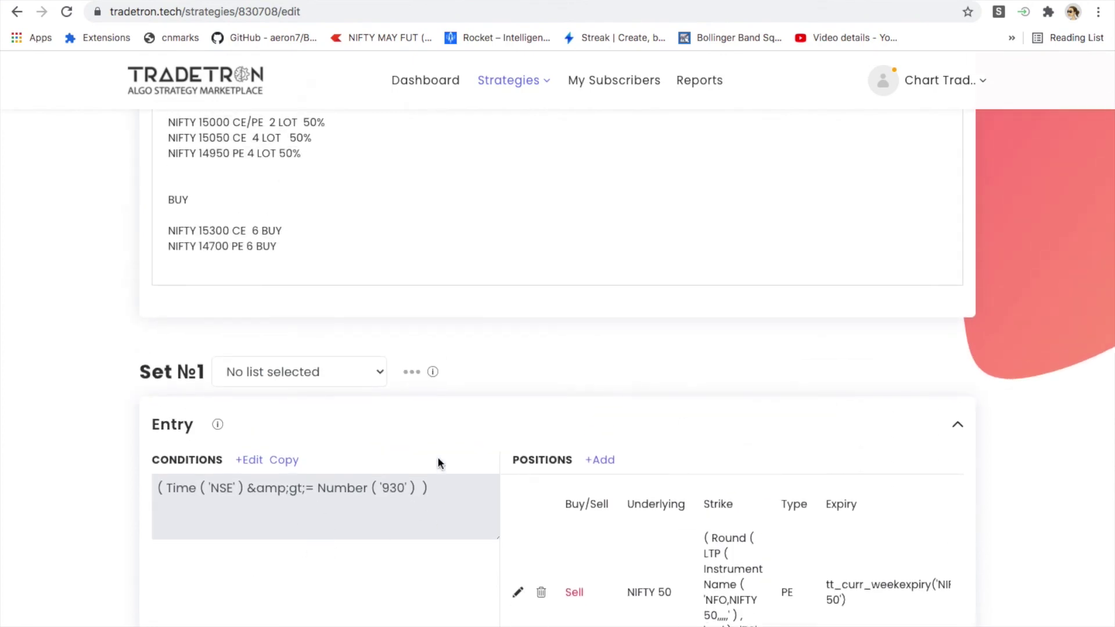
pyautogui.scroll(2, 347, 503)
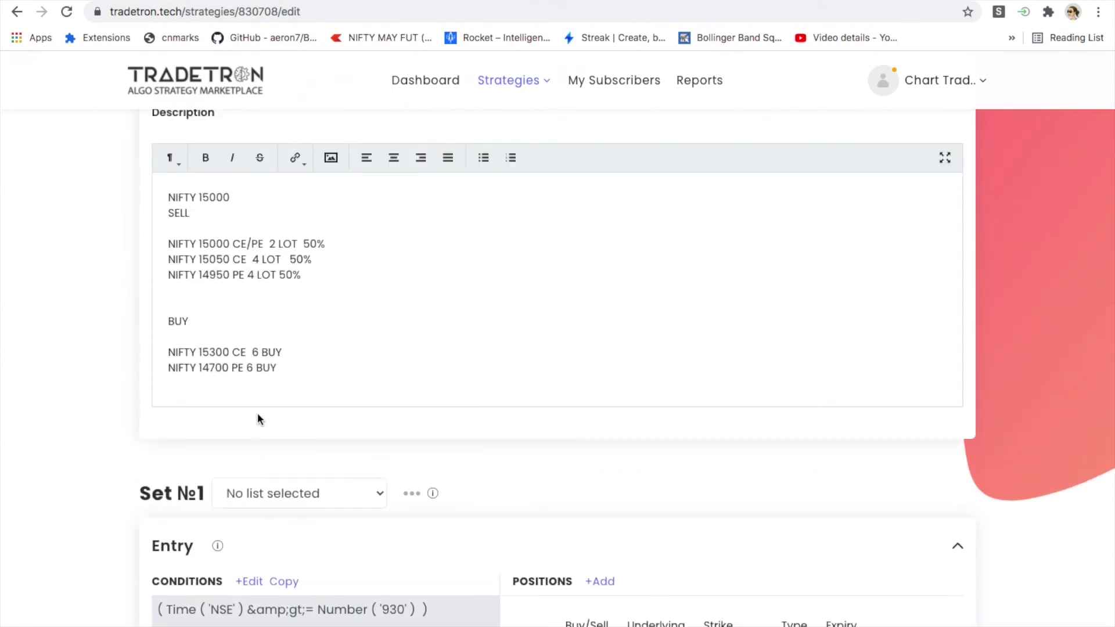
pyautogui.scroll(-20, 262, 384)
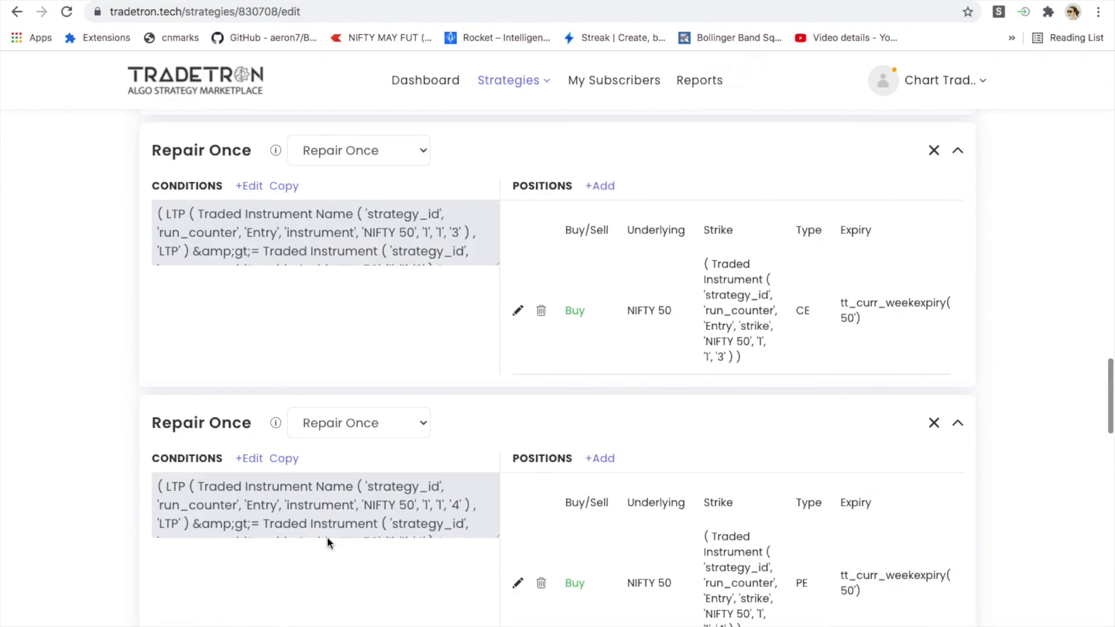
pyautogui.scroll(-10, 326, 538)
pyautogui.scroll(-15, 334, 465)
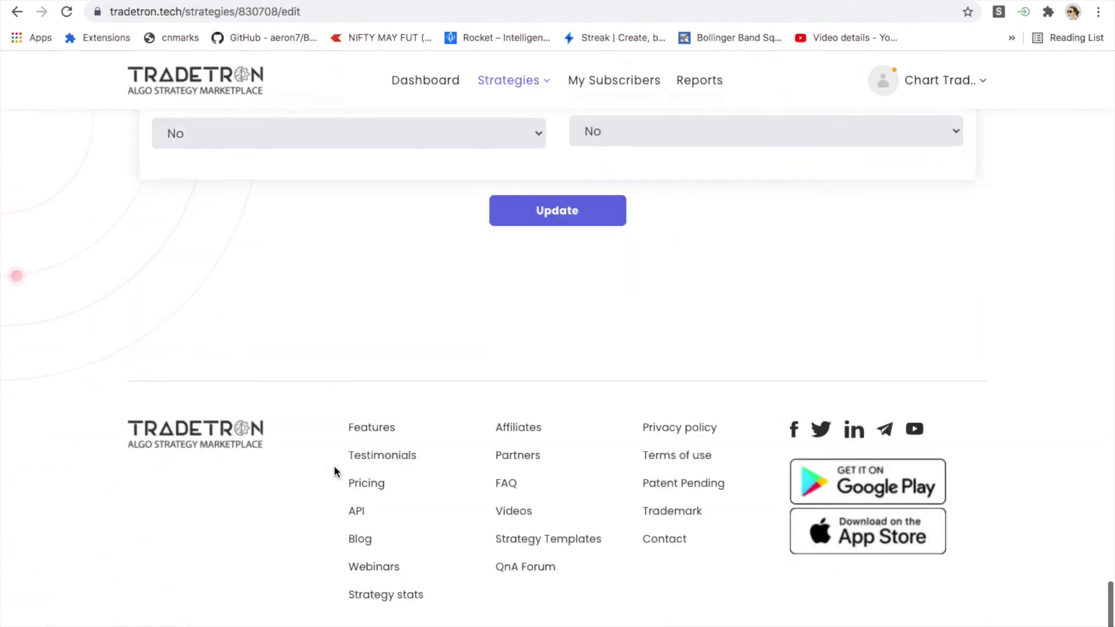
pyautogui.scroll(15, 334, 465)
pyautogui.scroll(-8, 333, 465)
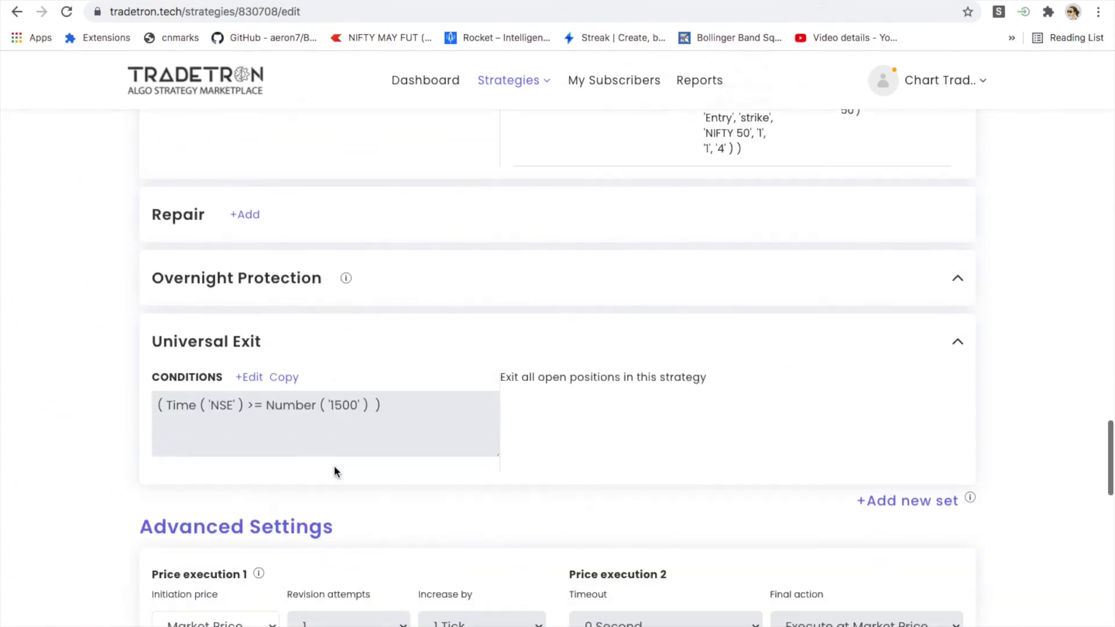
# Step: Examine the Reactivate on exit after choices in Advanced Settings, keeping 2 minutes selected
pyautogui.scroll(-5, 333, 465)
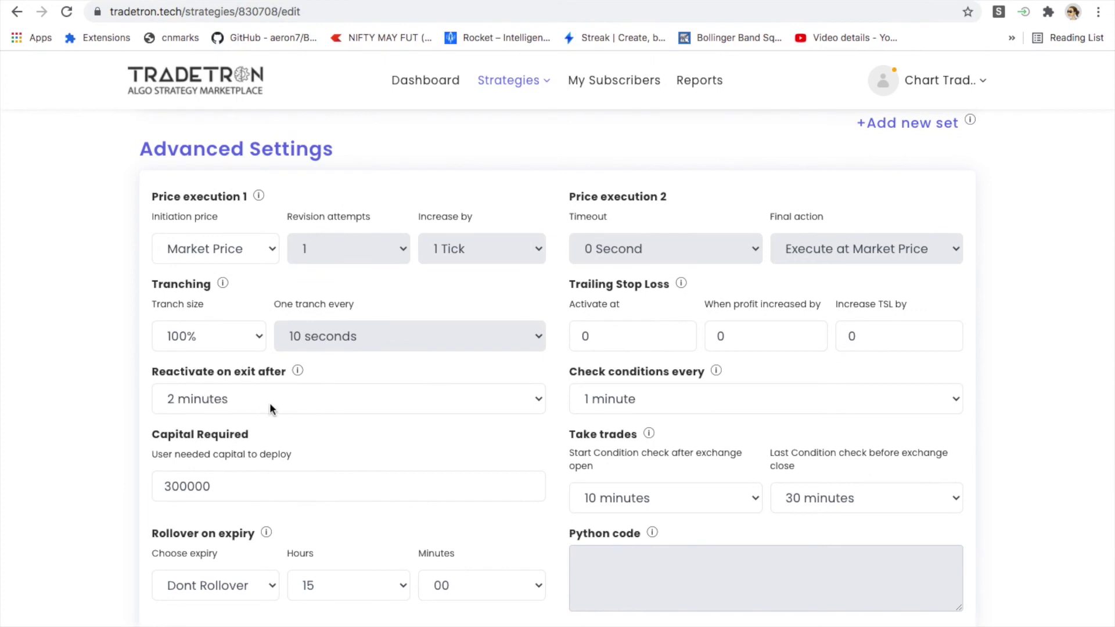
pyautogui.moveTo(150, 415); pyautogui.dragTo(265, 416)
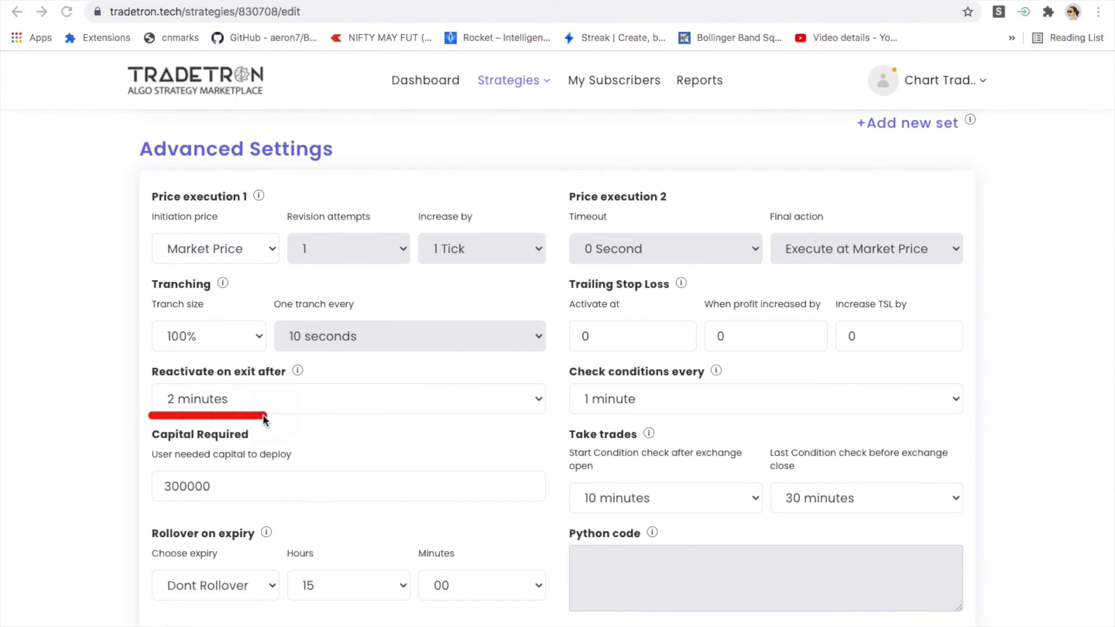
pyautogui.click(286, 407)
pyautogui.click(228, 390)
pyautogui.click(193, 395)
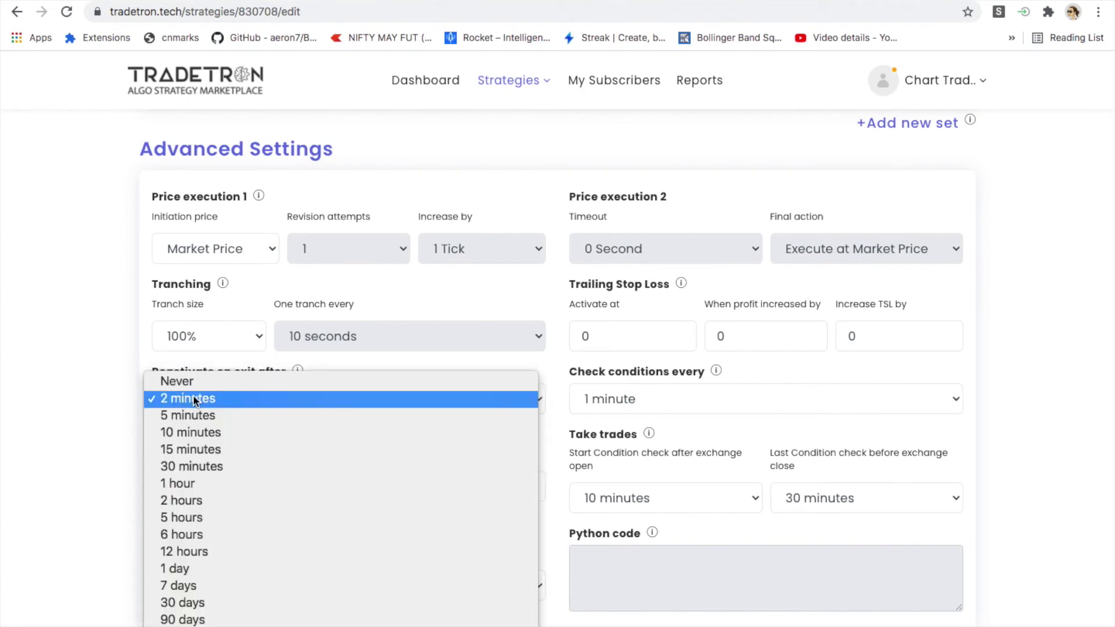
pyautogui.click(86, 356)
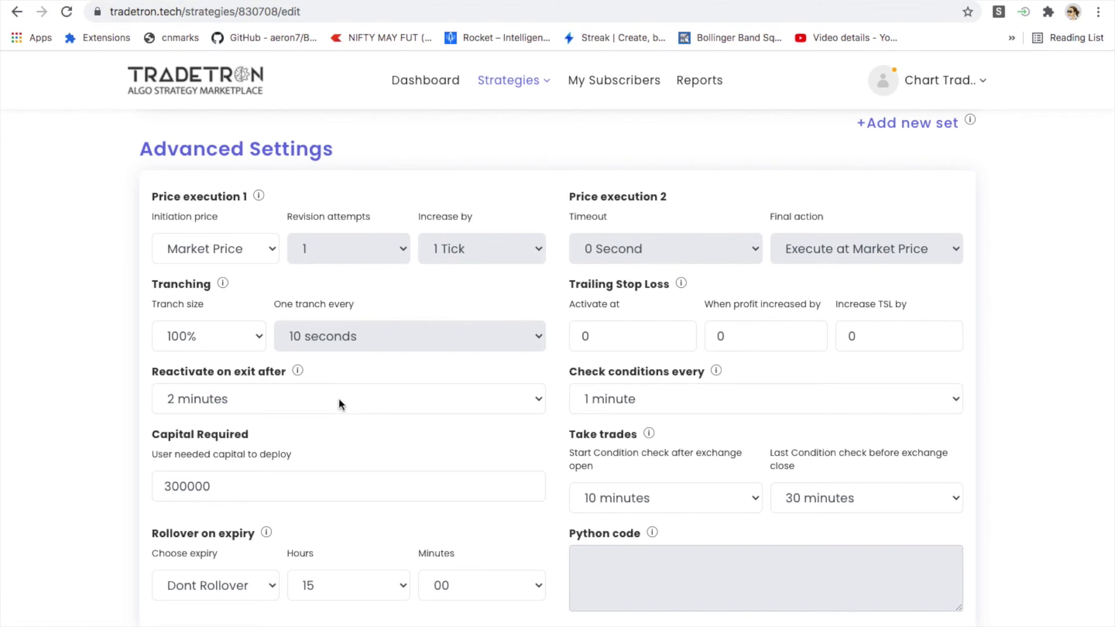
pyautogui.click(406, 398)
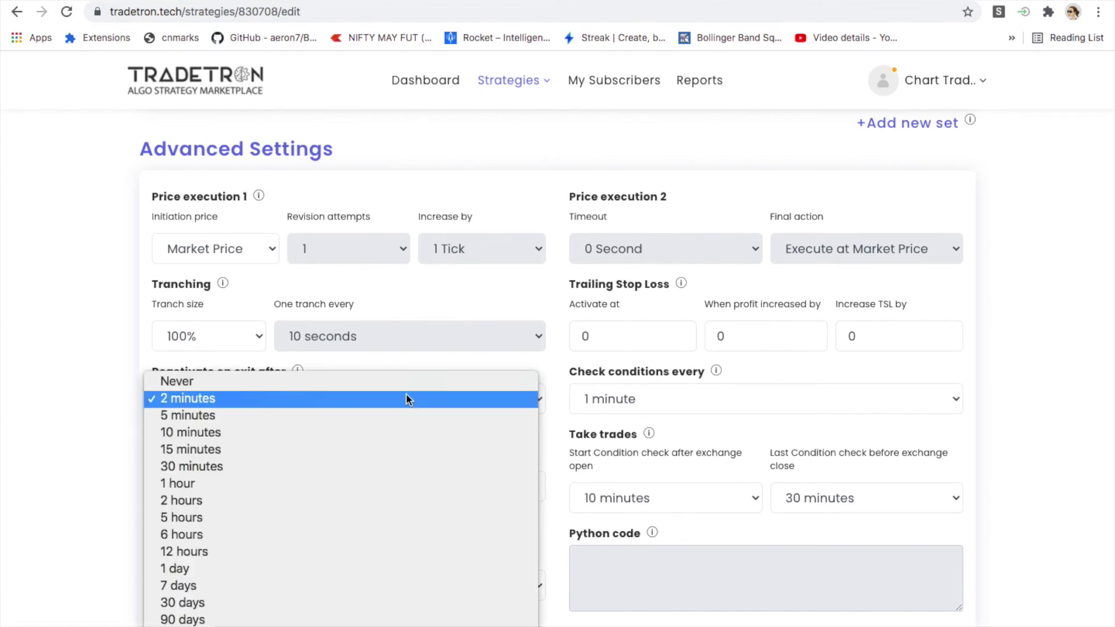
pyautogui.click(334, 400)
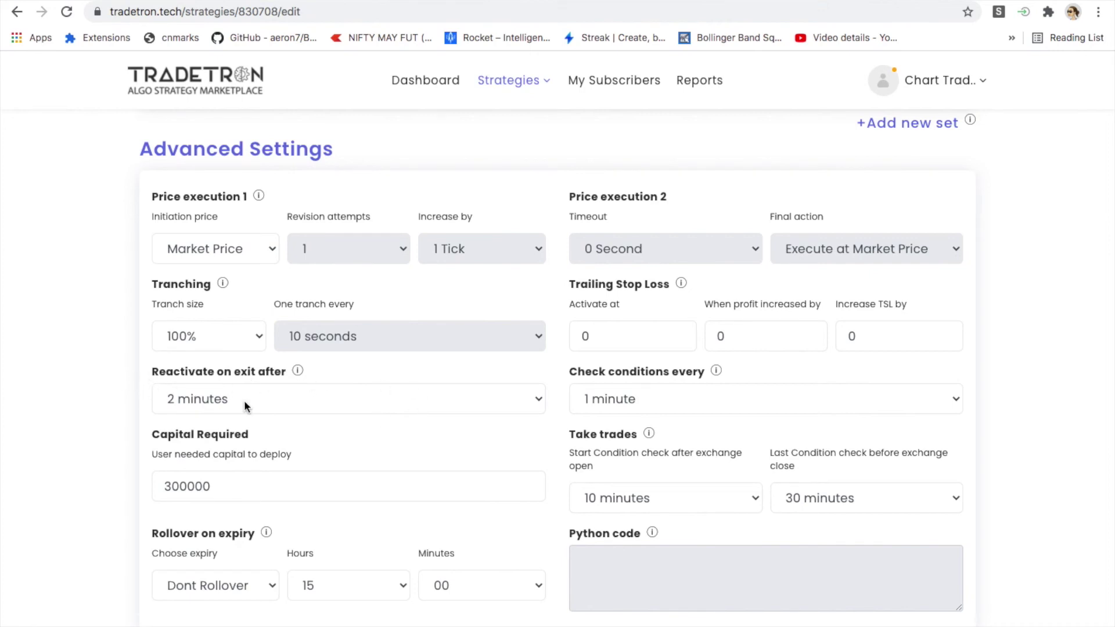
# Step: Review the remaining Advanced Settings and the sell and buy legs listed in the strategy description
pyautogui.scroll(-1, 244, 399)
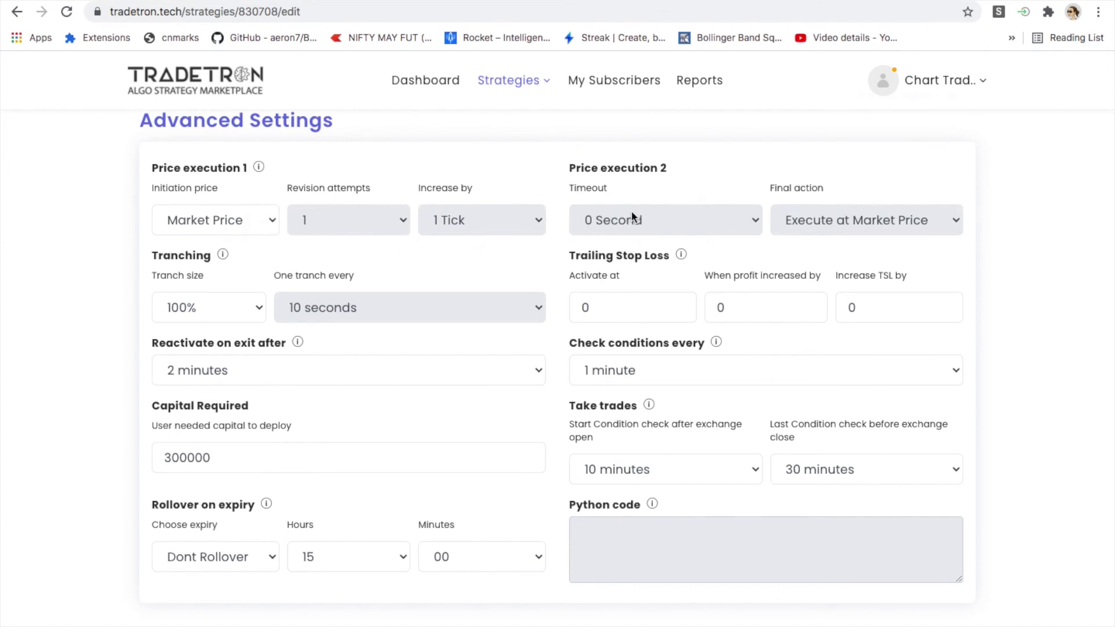
pyautogui.scroll(-4, 333, 204)
pyautogui.scroll(-8, 386, 380)
pyautogui.scroll(15, 608, 293)
pyautogui.scroll(20, 610, 297)
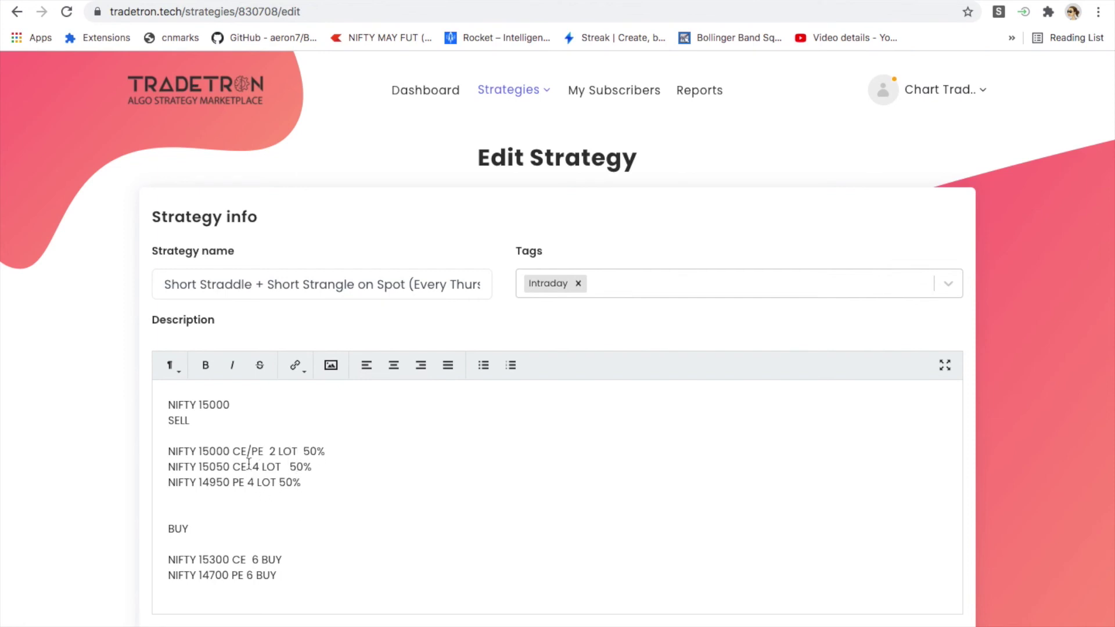
pyautogui.scroll(-1, 261, 552)
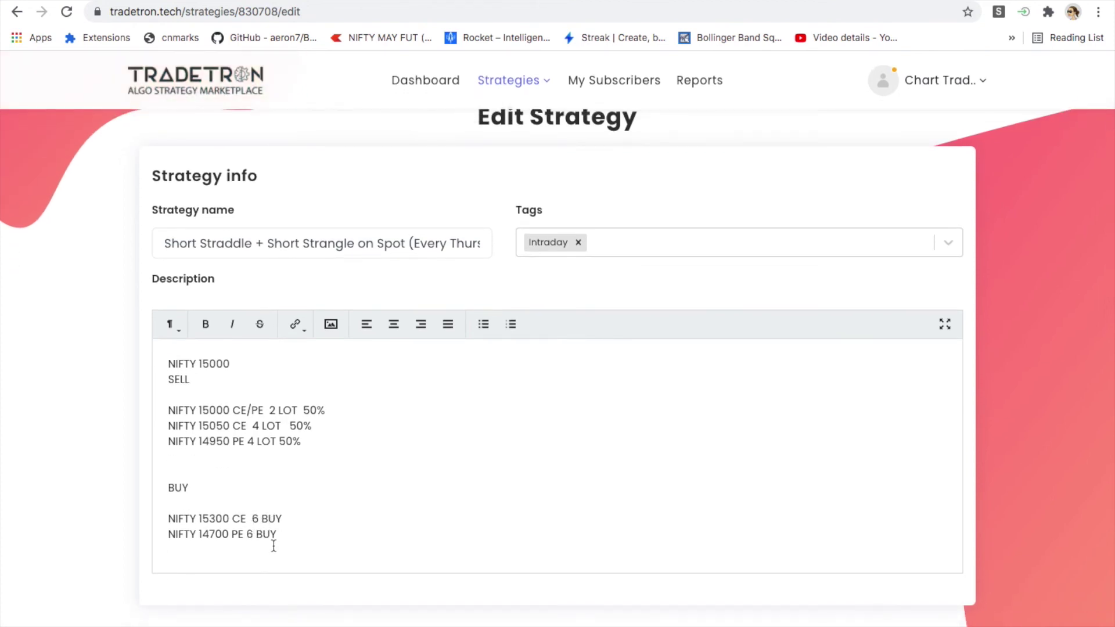
pyautogui.click(273, 412)
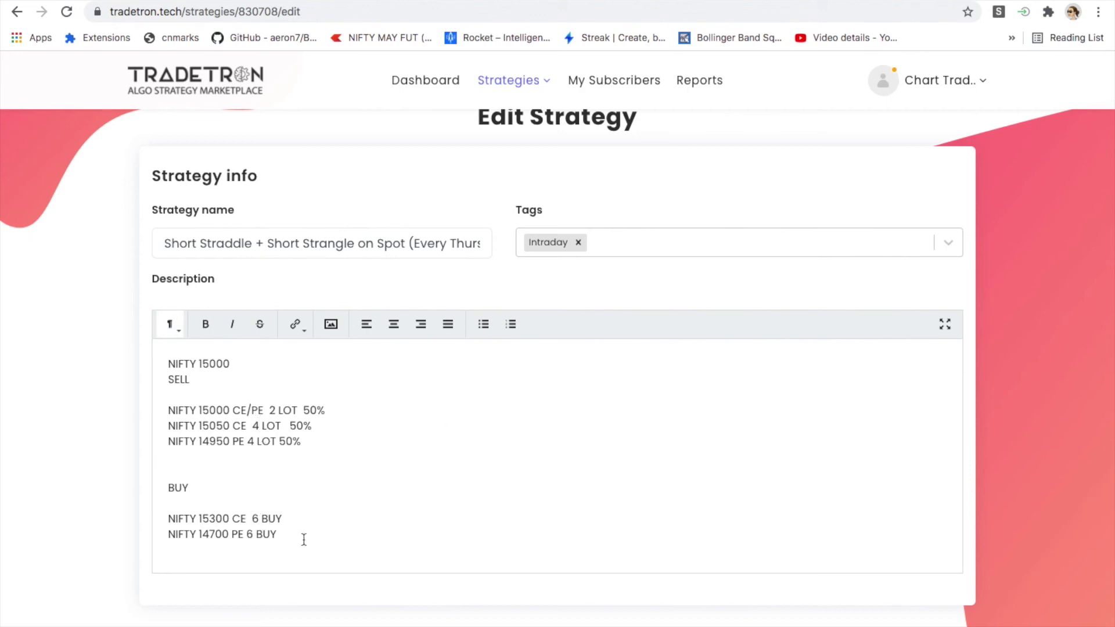
pyautogui.scroll(1, 302, 538)
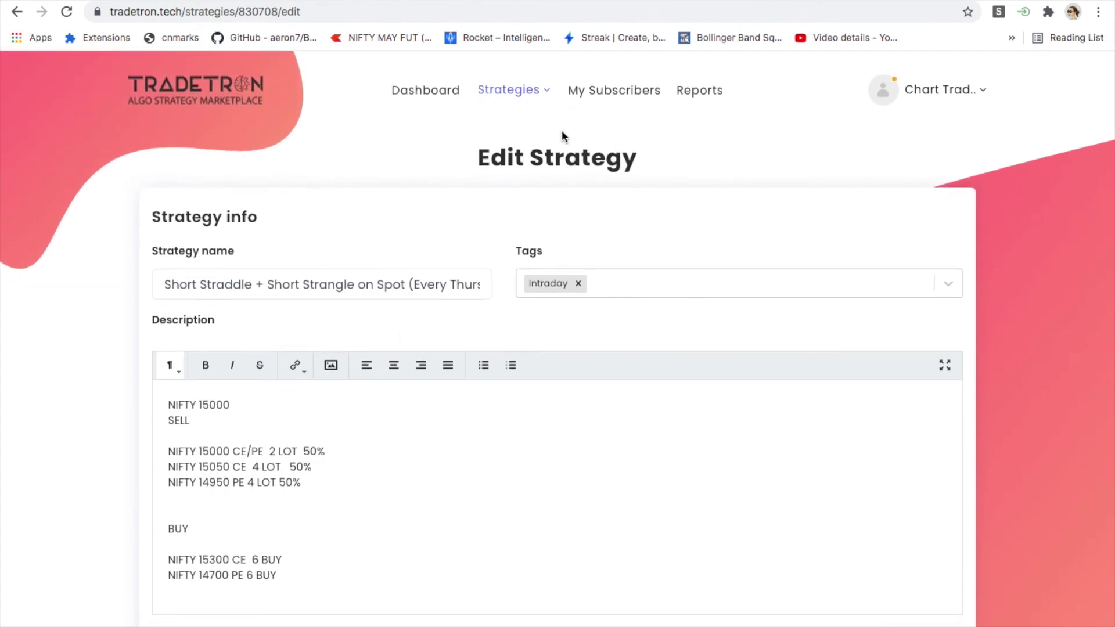
# Step: Open the deployed strategies page and bring up the Short Straddle + Short Strangle on Spot (Every Thursday) strategy
pyautogui.moveTo(491, 92)
pyautogui.click(486, 151)
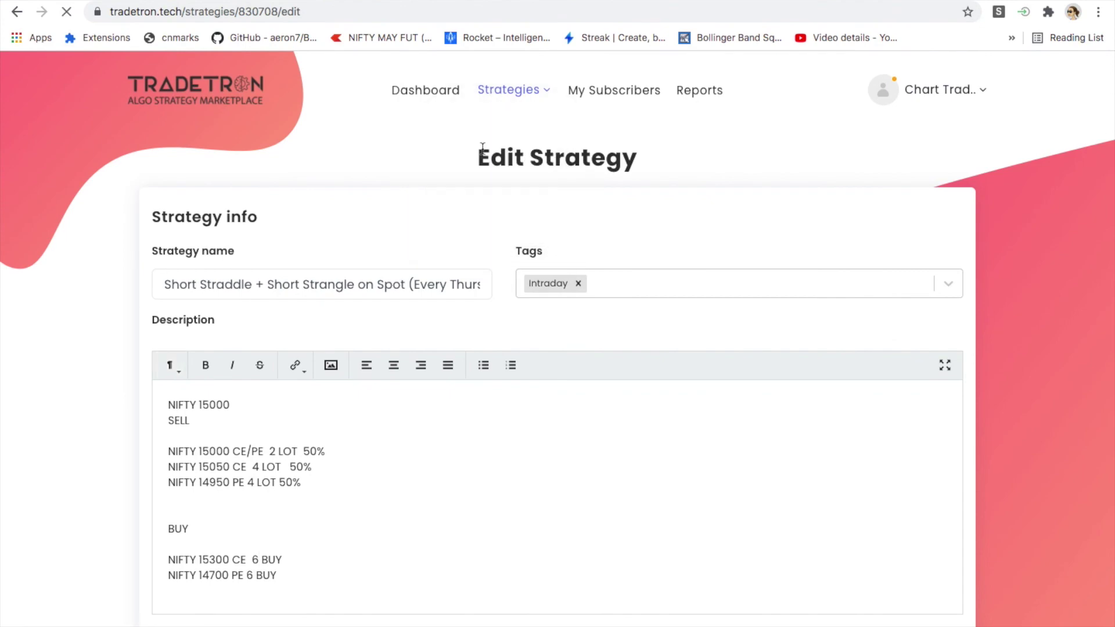
pyautogui.scroll(-10, 497, 290)
pyautogui.scroll(3, 498, 288)
pyautogui.scroll(3, 498, 289)
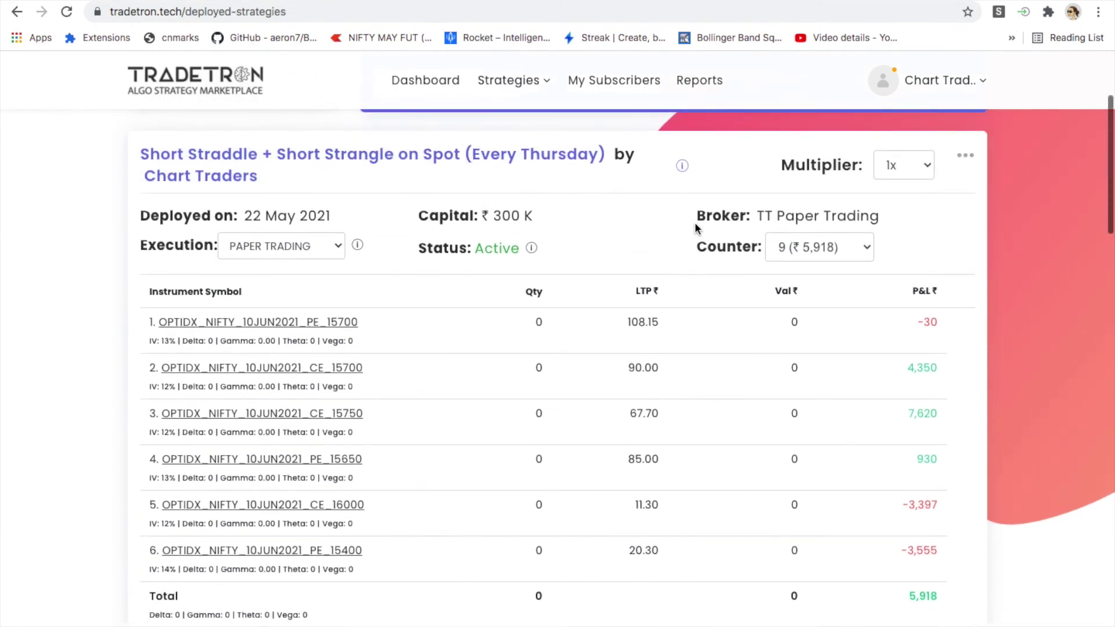
# Step: Show counter 8 of the deployed strategy and review the position entries of OPTIDX_NIFTY_03JUN2021_PE_15650, closing them when done
pyautogui.click(817, 247)
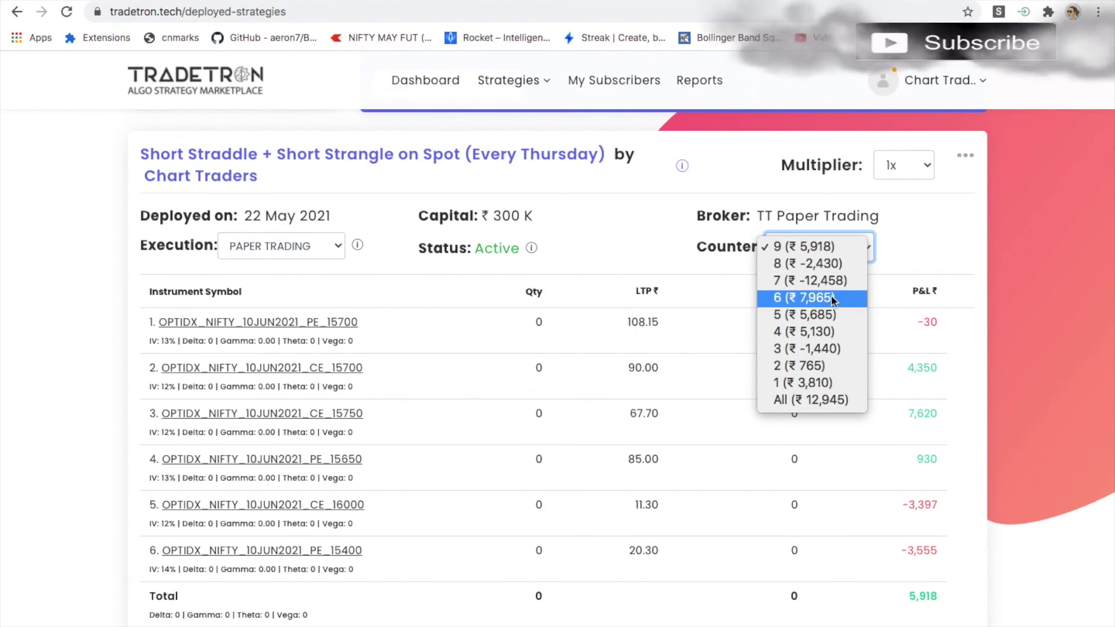
pyautogui.click(797, 265)
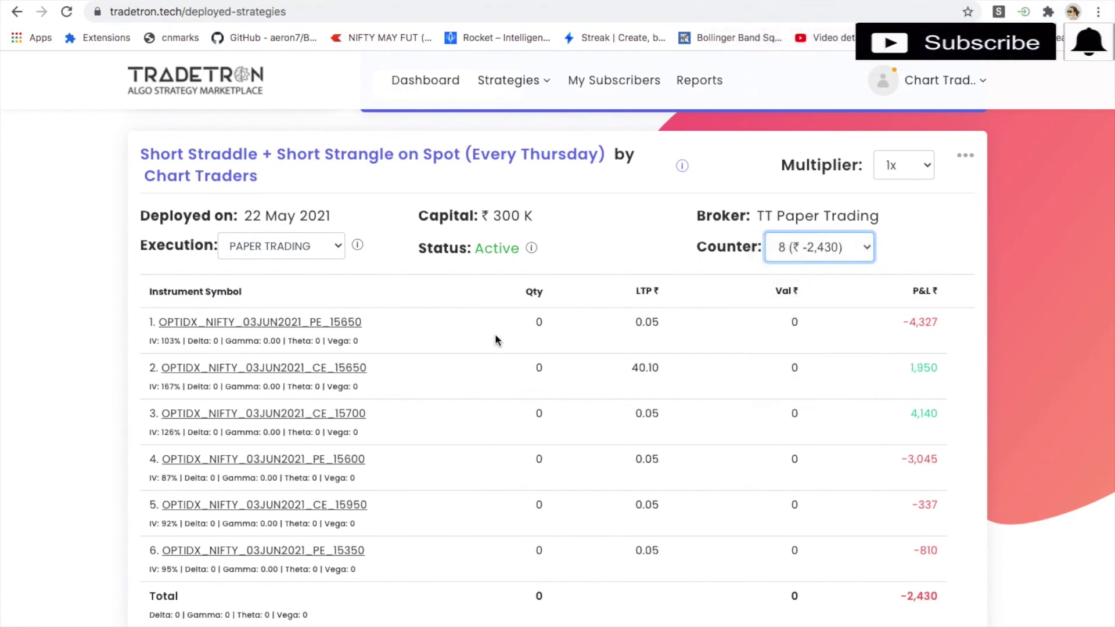
pyautogui.click(248, 319)
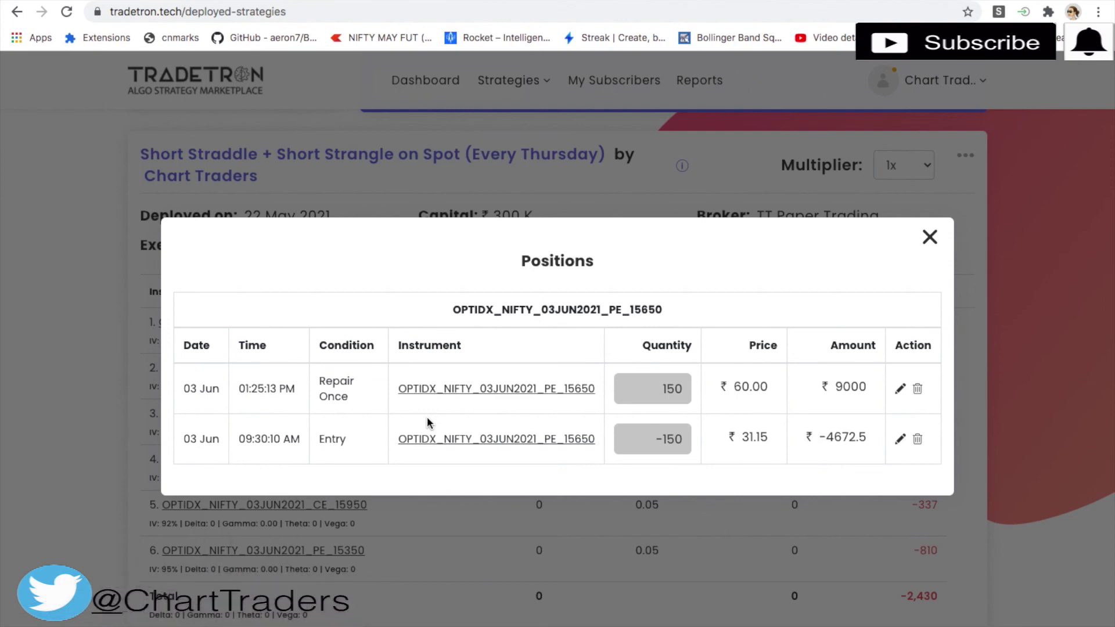
pyautogui.click(930, 237)
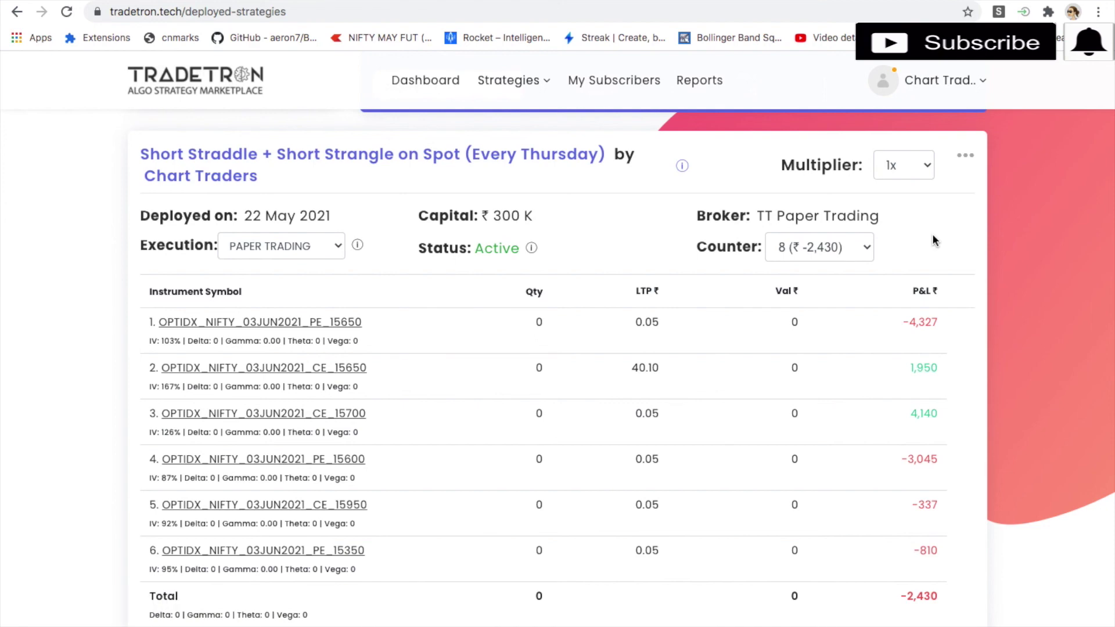
# Step: Switch to counter 1 and review the position entries of OPTIDX_NIFTY_27MAY2021_PE_15200, closing them when done
pyautogui.click(813, 247)
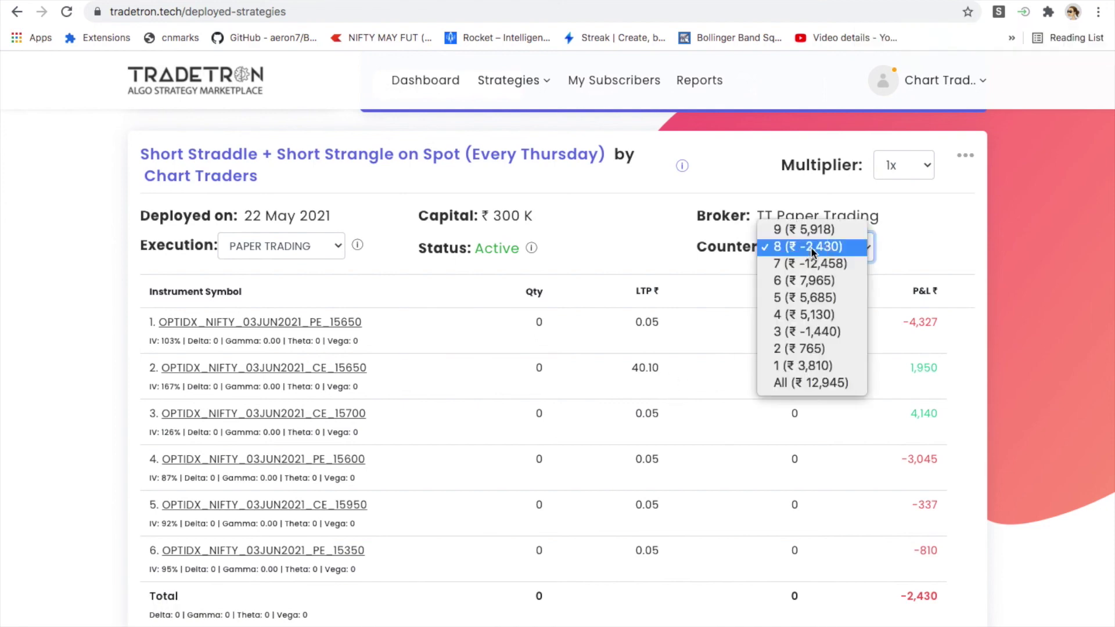
pyautogui.click(805, 365)
pyautogui.click(295, 325)
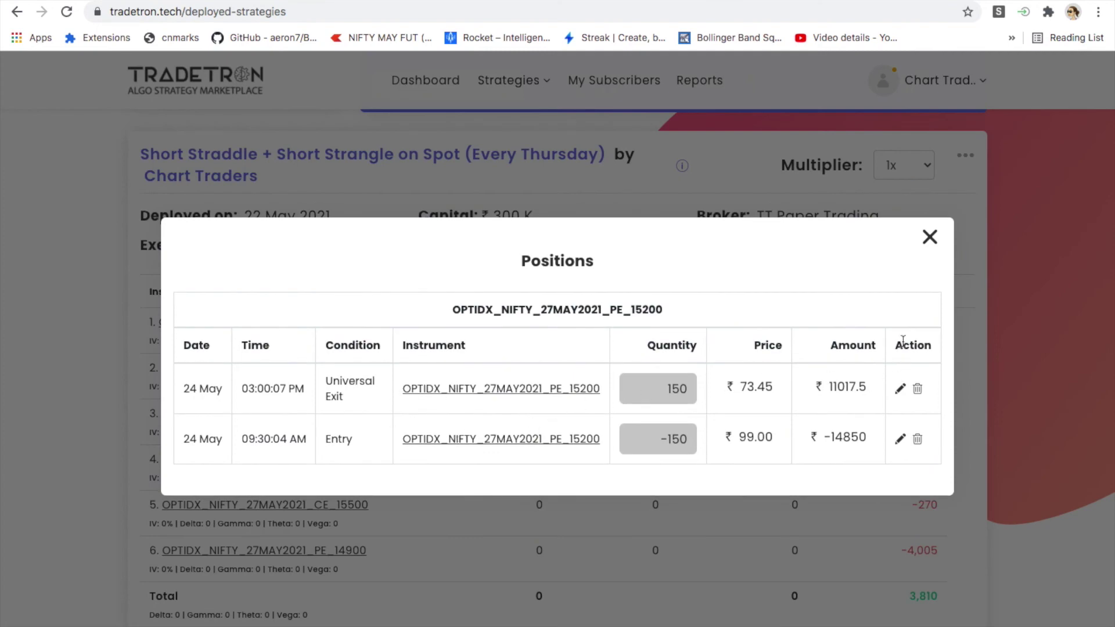
pyautogui.click(930, 238)
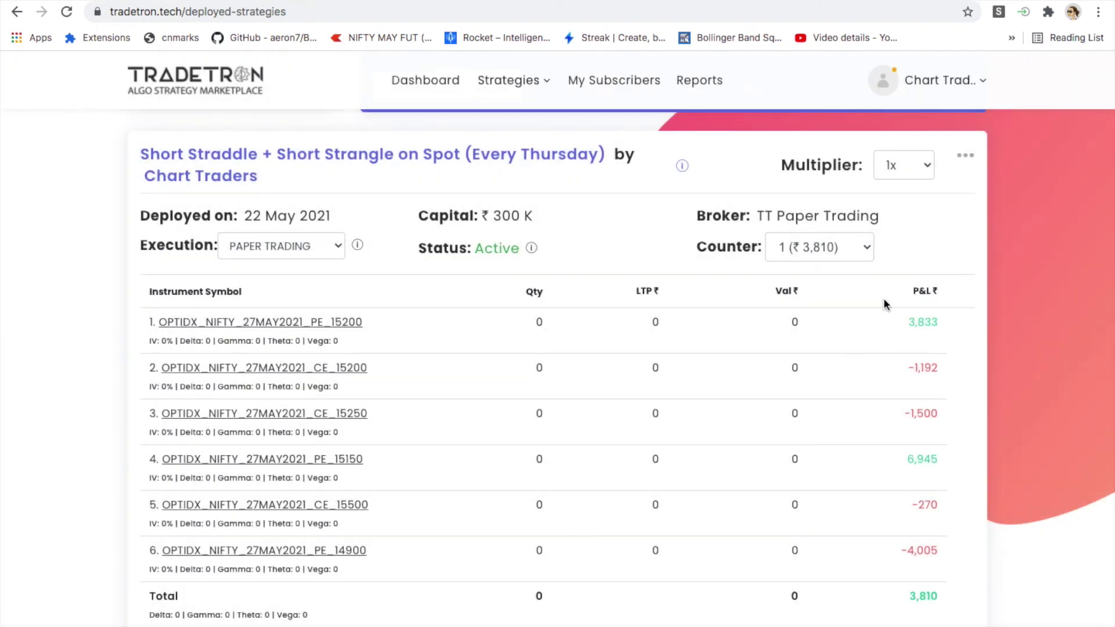
# Step: Return the strategy to counter 8 and look over its instruments' profit and loss and the deployment summary
pyautogui.click(834, 248)
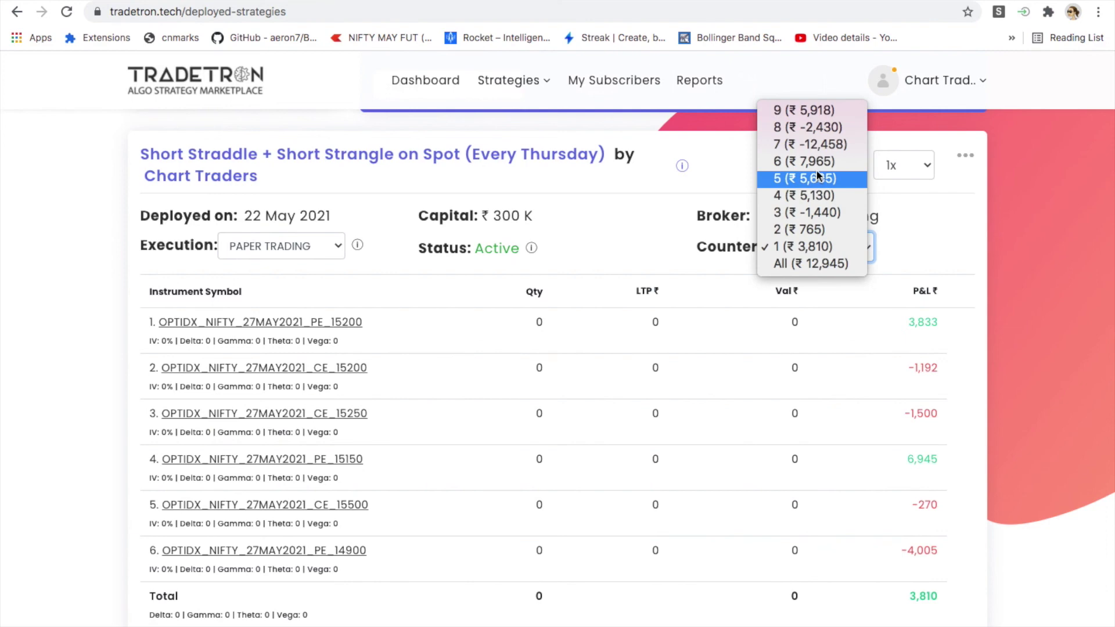
pyautogui.click(809, 129)
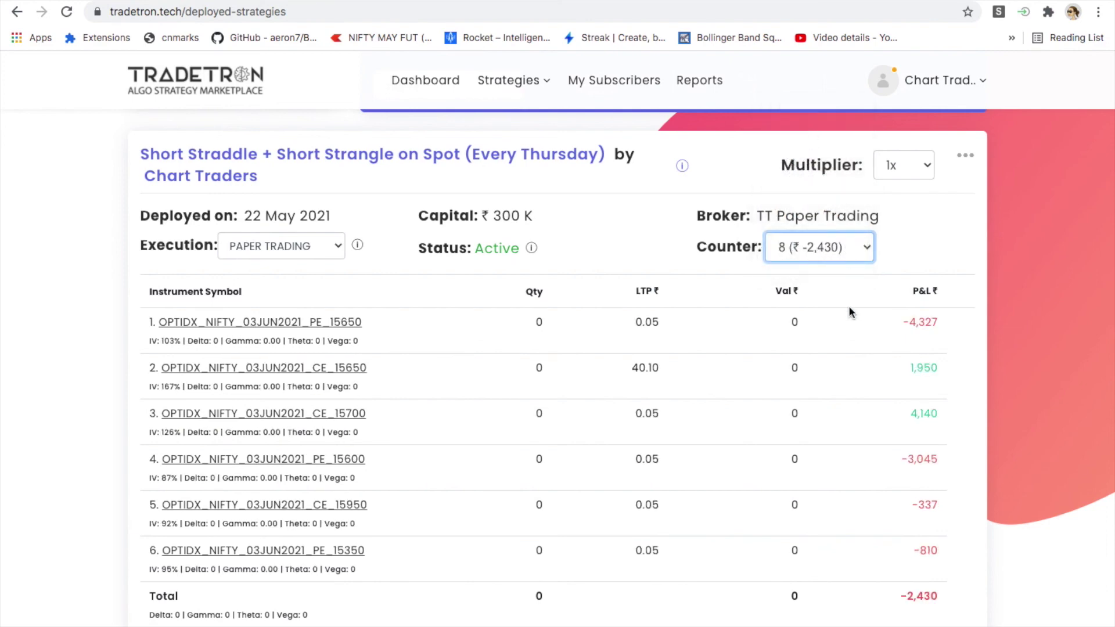
pyautogui.scroll(3, 849, 307)
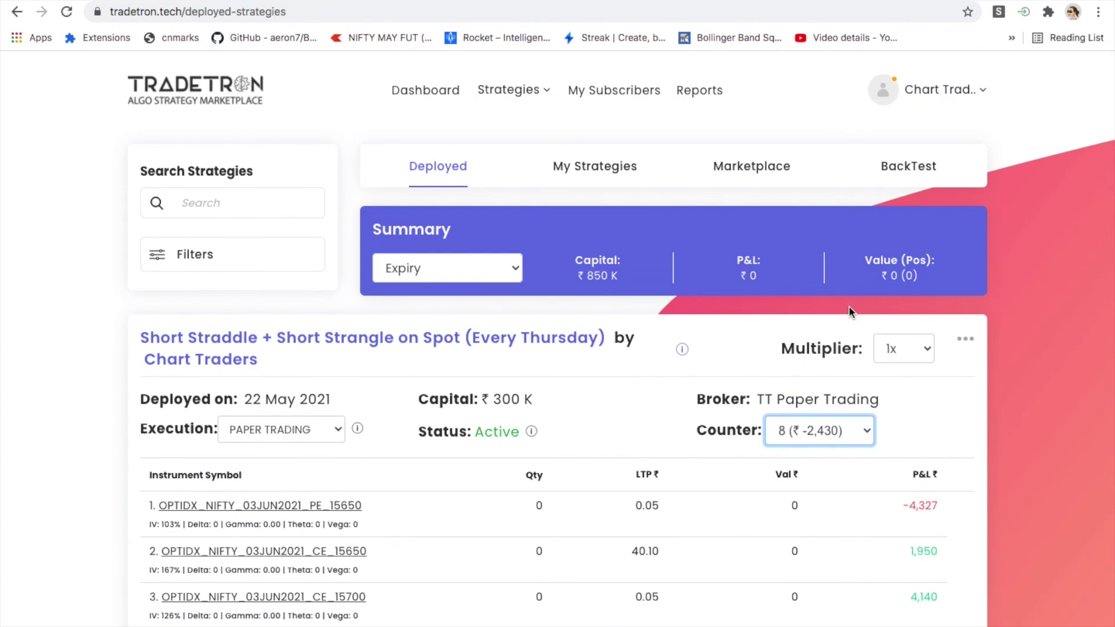